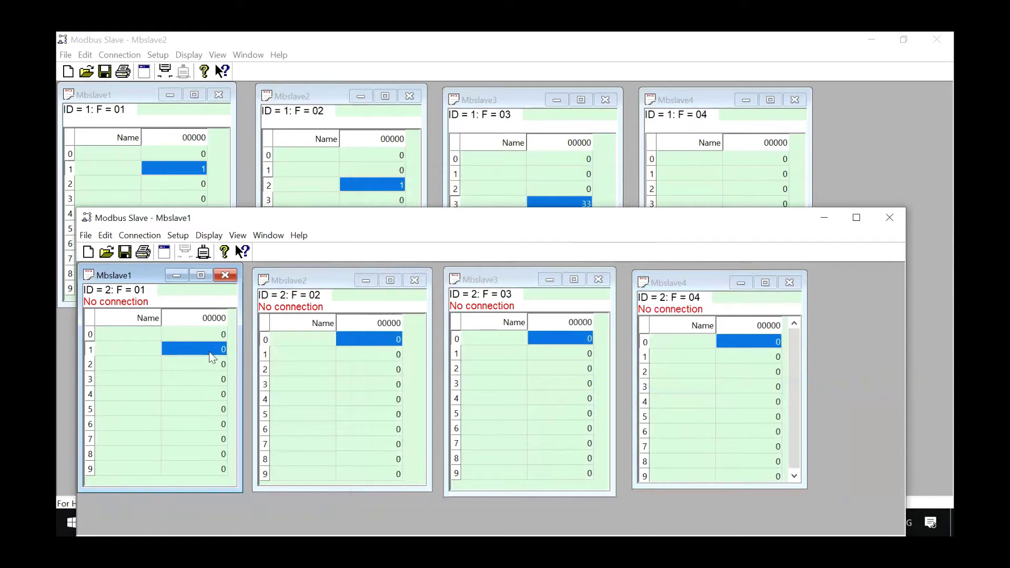
- Set slave 2's discrete input at address 2 to 1
double_click(209, 352)
click(518, 374)
click(380, 364)
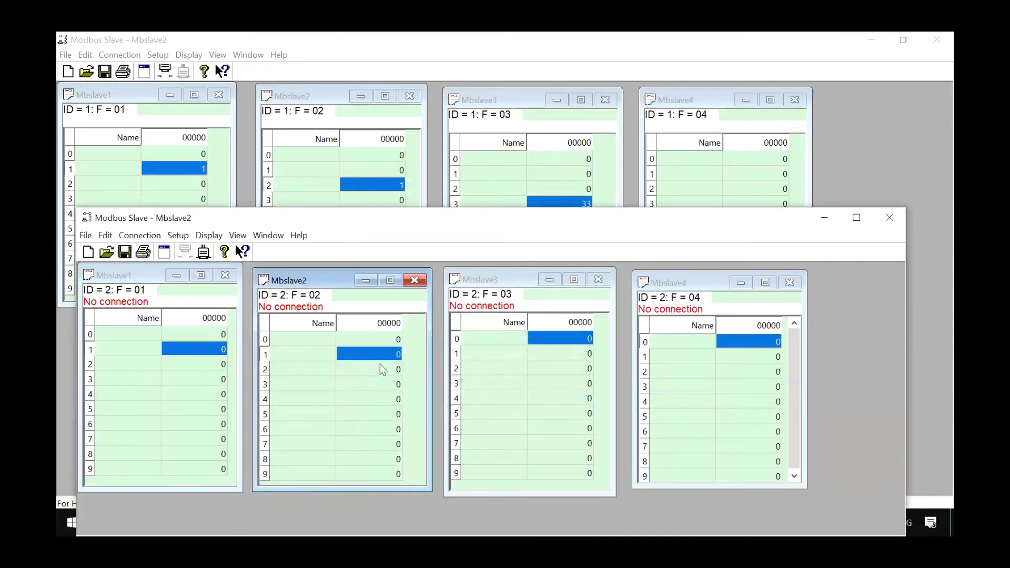
double_click(377, 375)
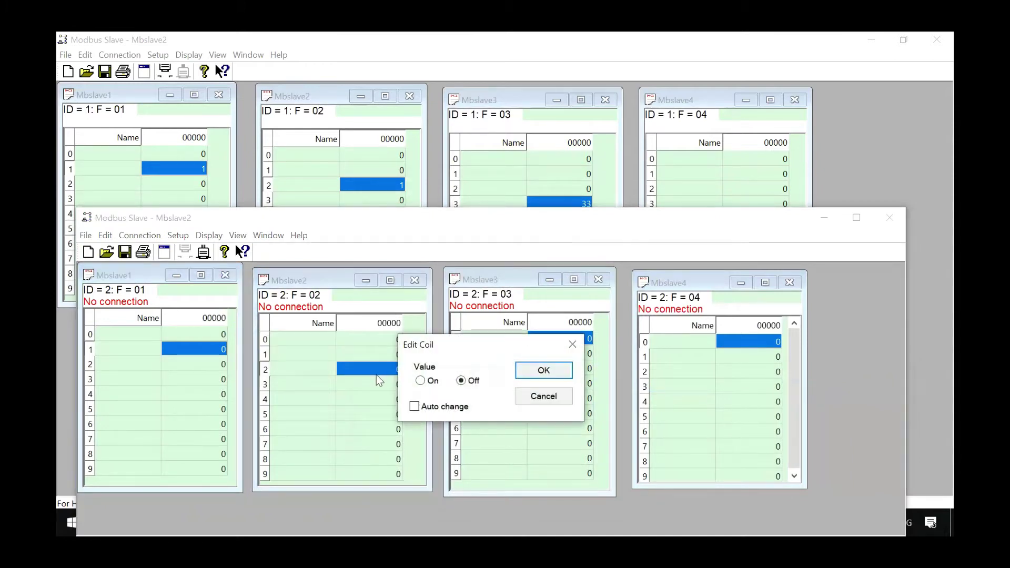
click(421, 381)
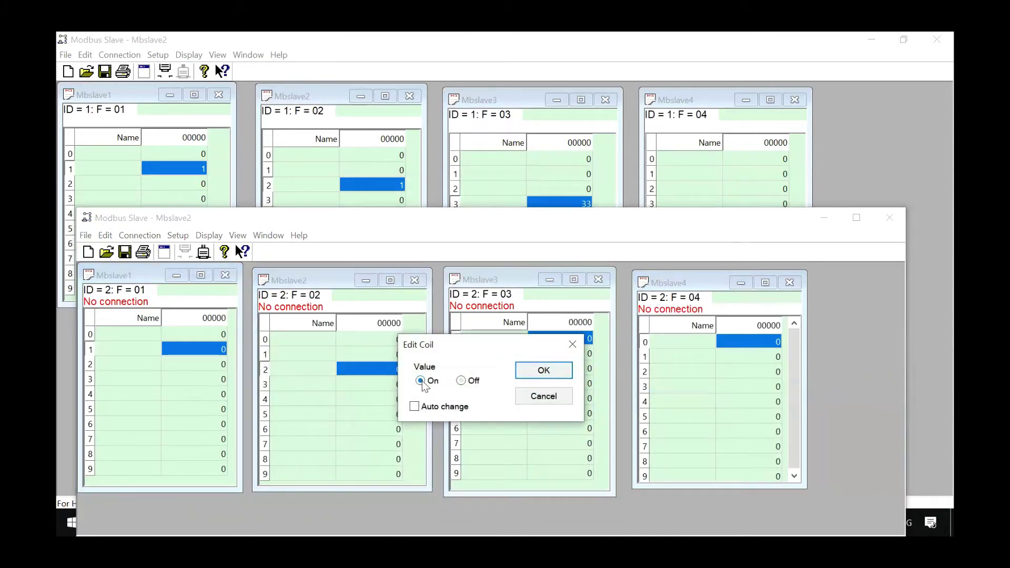
click(538, 374)
- Enter 55 in holding register 3 and 66 in input register 4
click(572, 367)
click(590, 388)
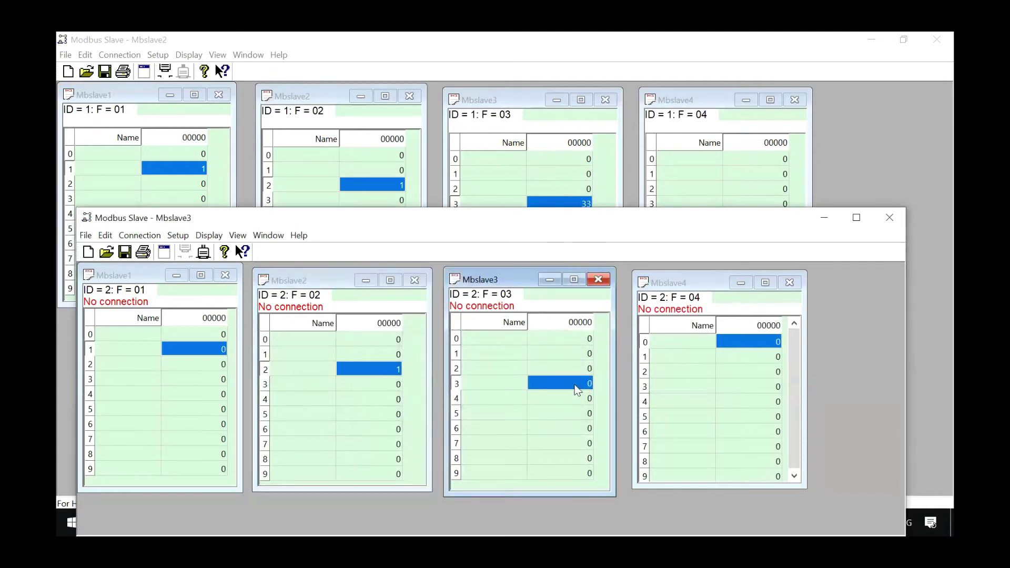
double_click(577, 384)
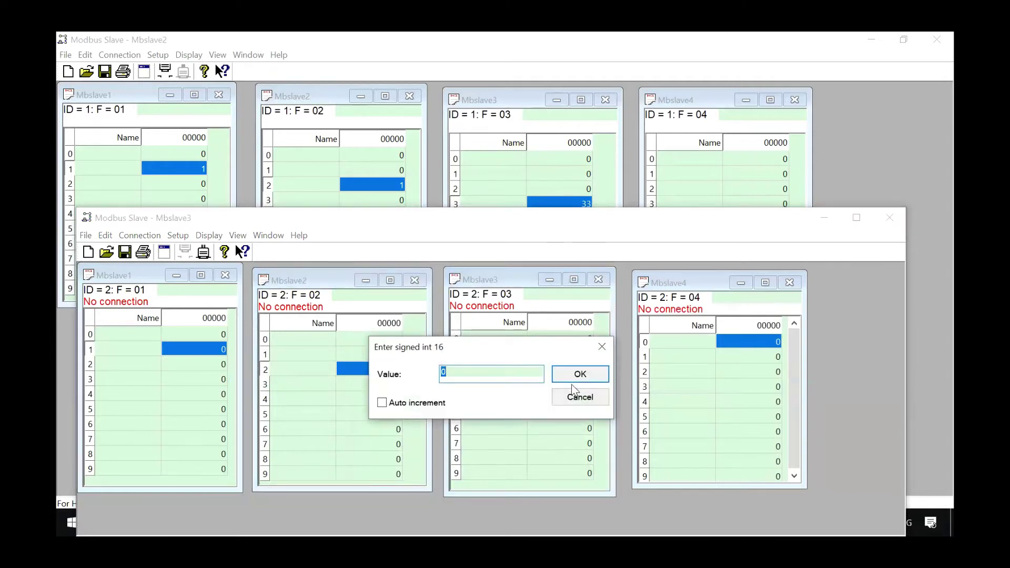
text(55)
click(574, 378)
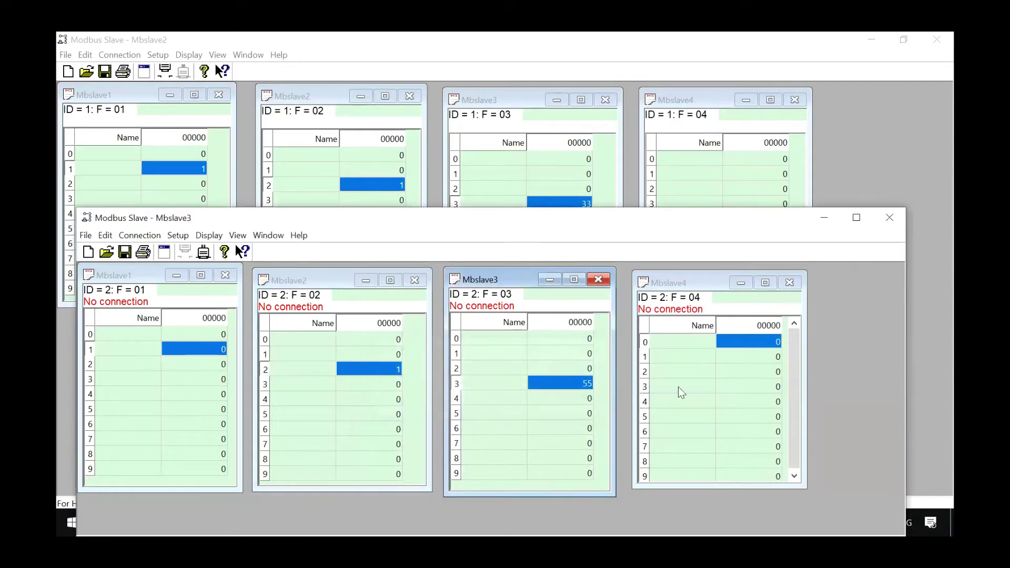
double_click(760, 402)
text(66)
click(582, 376)
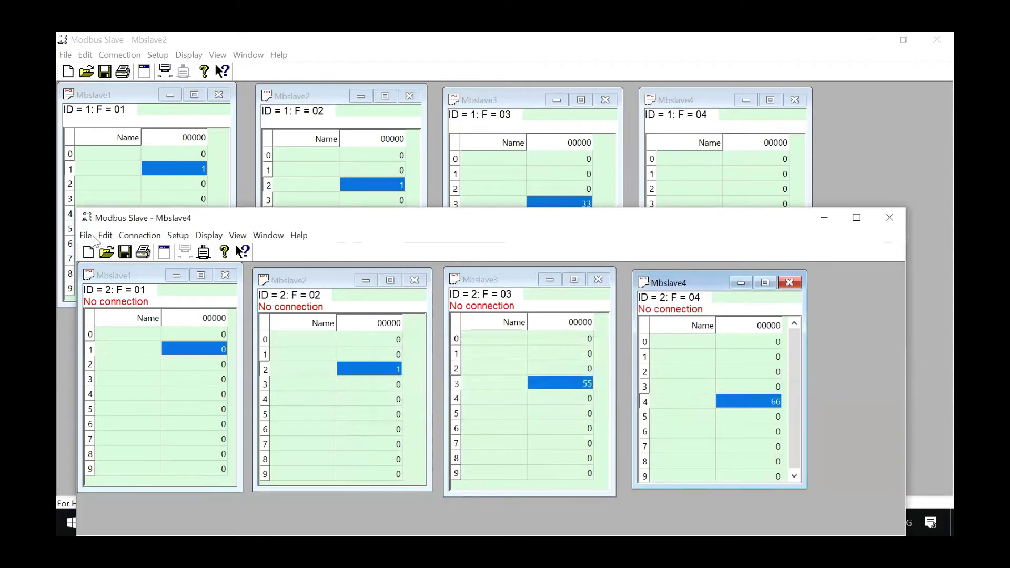
- Connect slave 2 over Modbus TCP/IP on port 502
click(125, 236)
click(150, 250)
click(406, 228)
click(395, 238)
drag(592, 434, 532, 429)
click(583, 217)
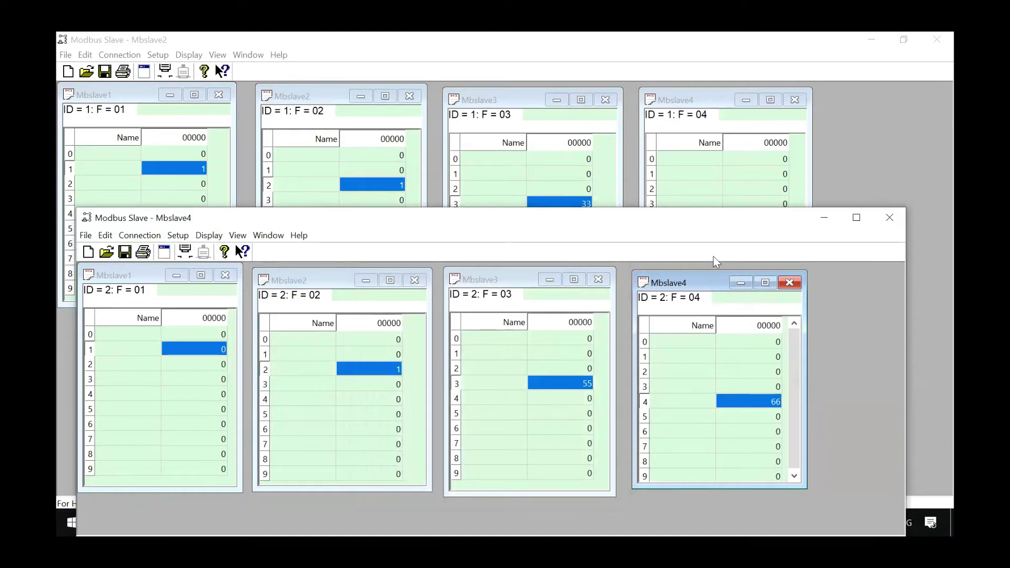
key(alt+Tab)
key(alt+Tab)
- Open the re2c config spreadsheet's Modbus sheet and extend the tags down to DT8
double_click(437, 210)
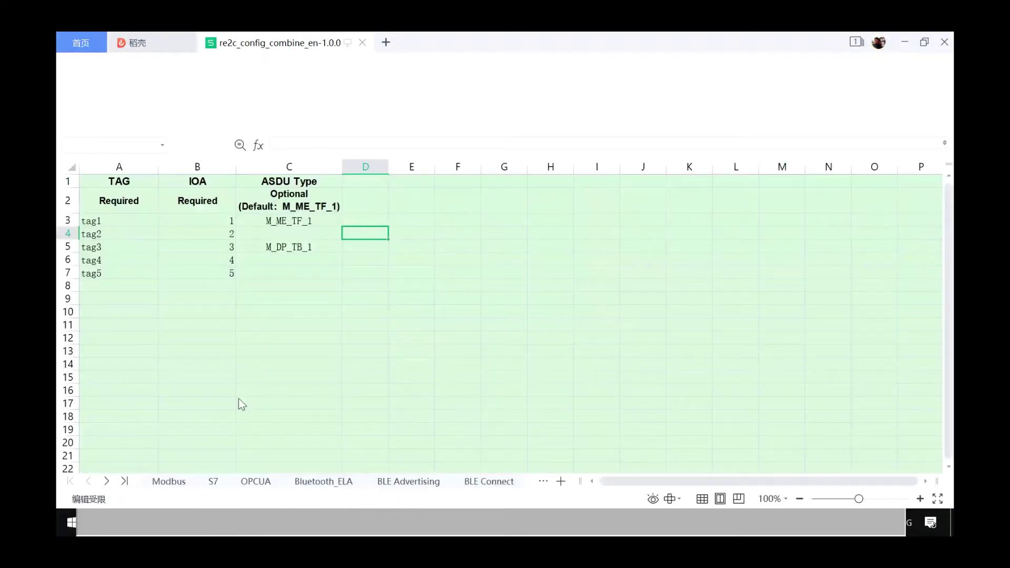
click(175, 483)
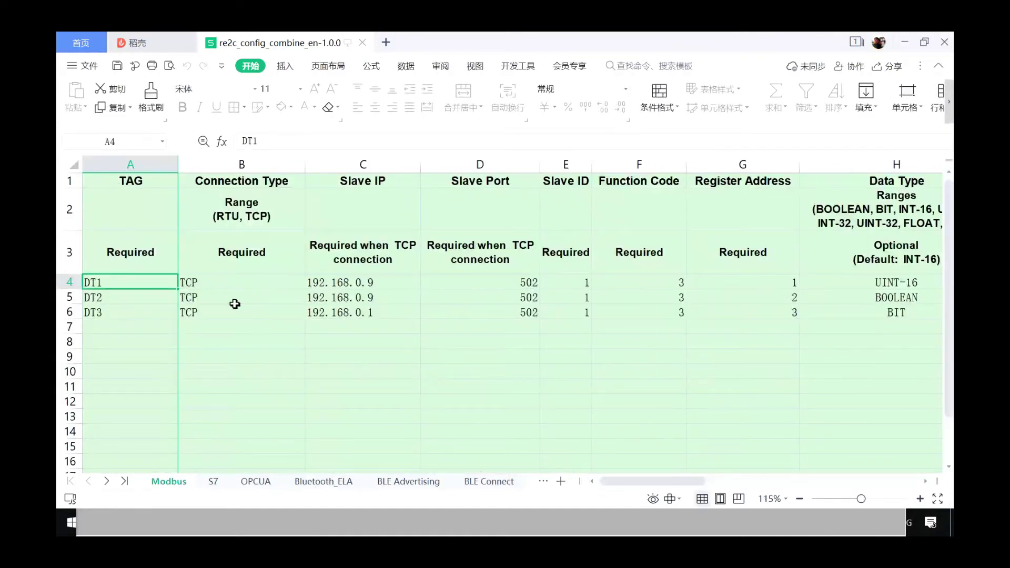
drag(121, 282, 162, 388)
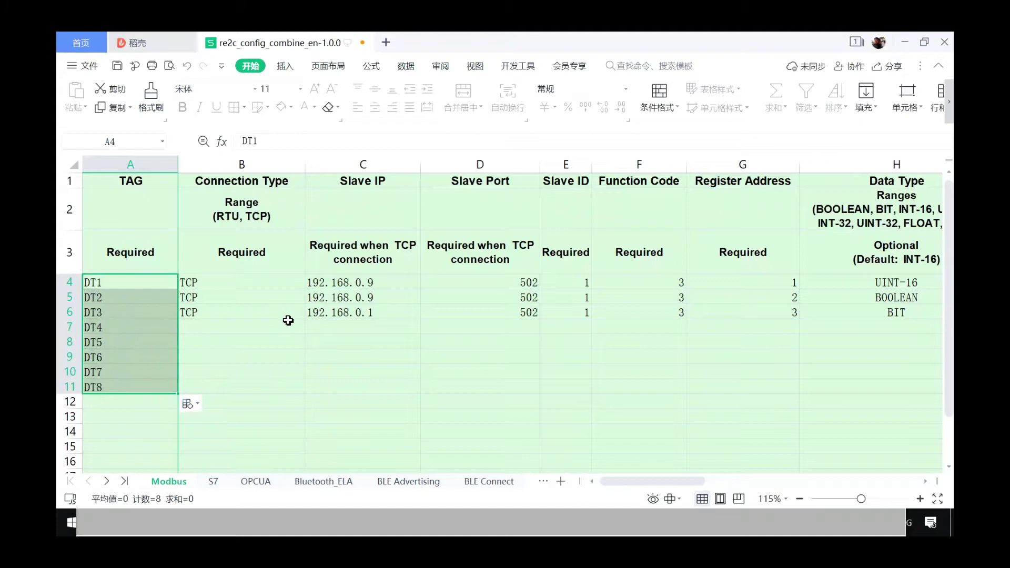
click(270, 323)
- Set the connection type of DT1–DT4 to RTU
click(269, 284)
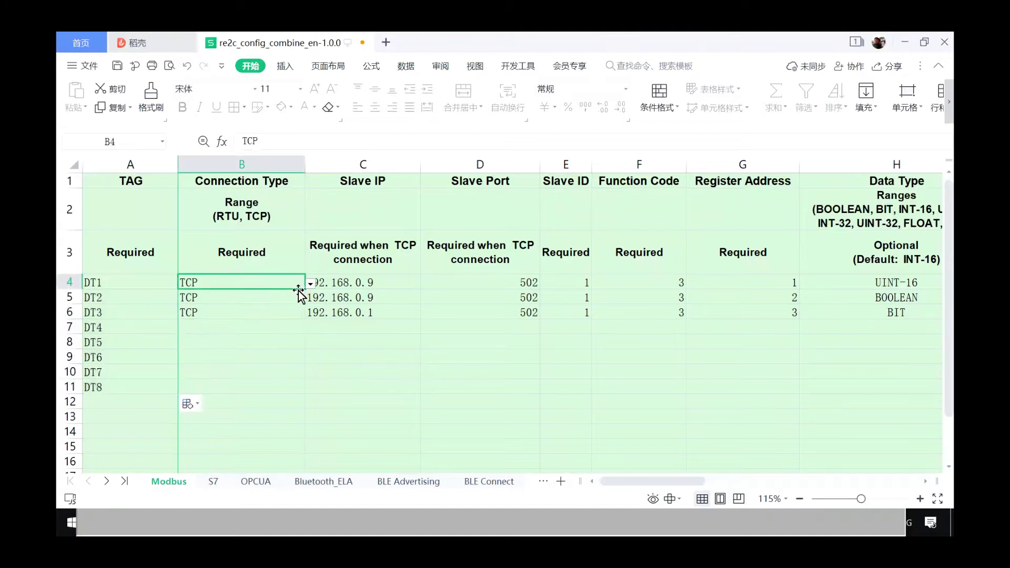
click(311, 284)
click(253, 298)
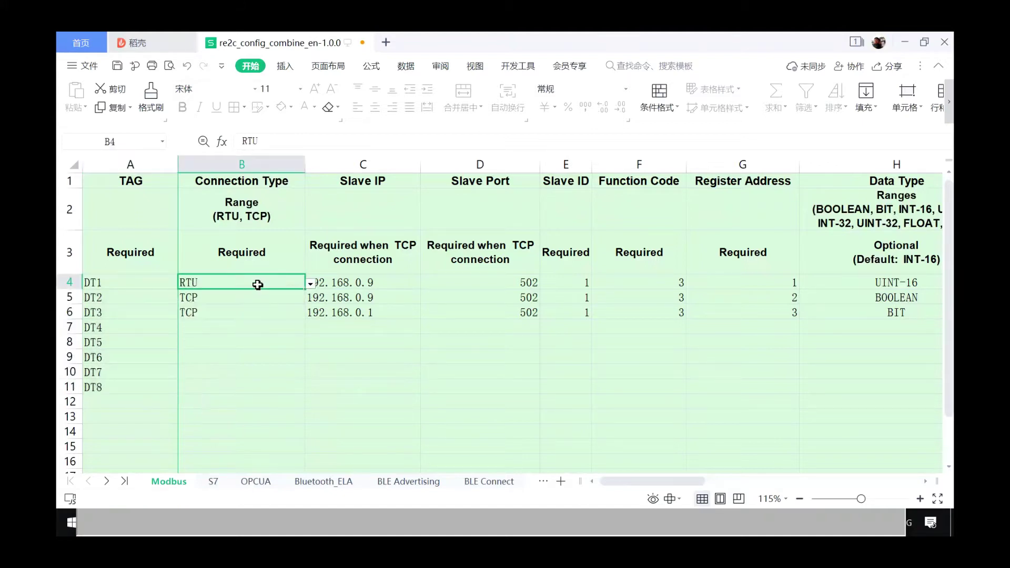
drag(304, 290, 276, 333)
- Set the connection type of DT5–DT8 to TCP
click(289, 342)
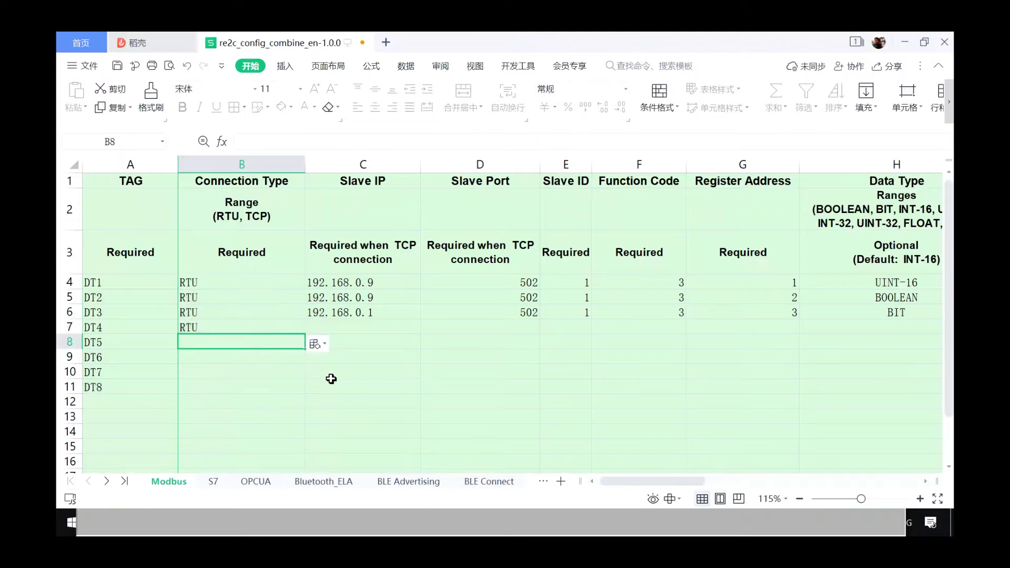
click(353, 386)
click(263, 342)
text(TC)
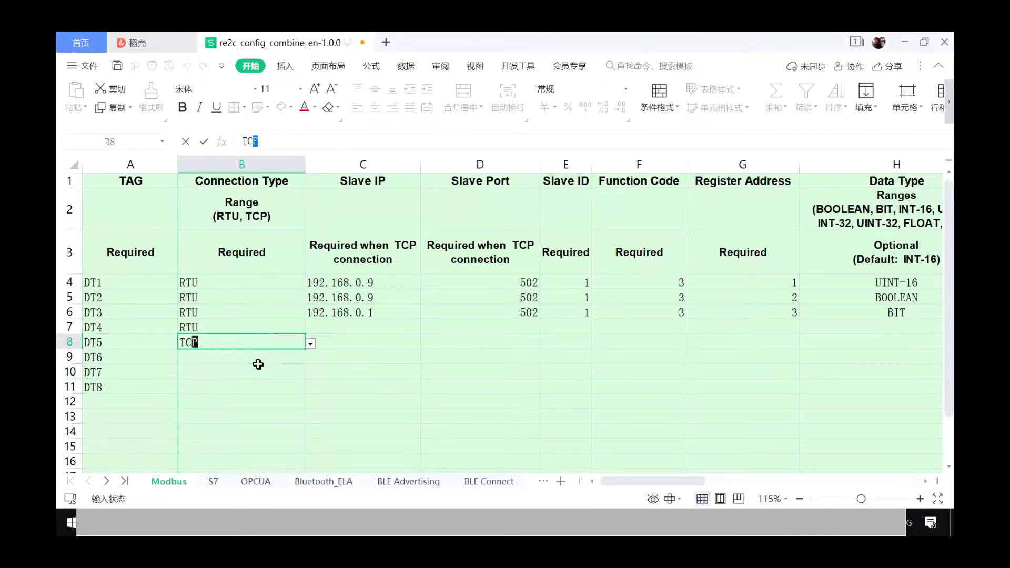
click(259, 361)
click(264, 342)
drag(305, 350, 288, 392)
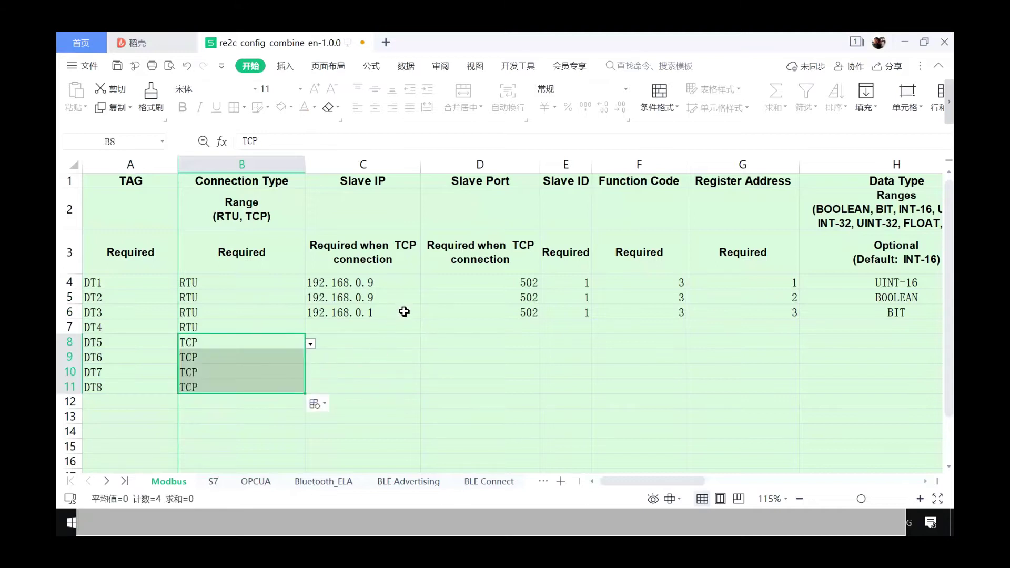
drag(360, 283, 538, 313)
- Clear the Slave IP and Port entries and give DT4 slave ID 1
key(Delete)
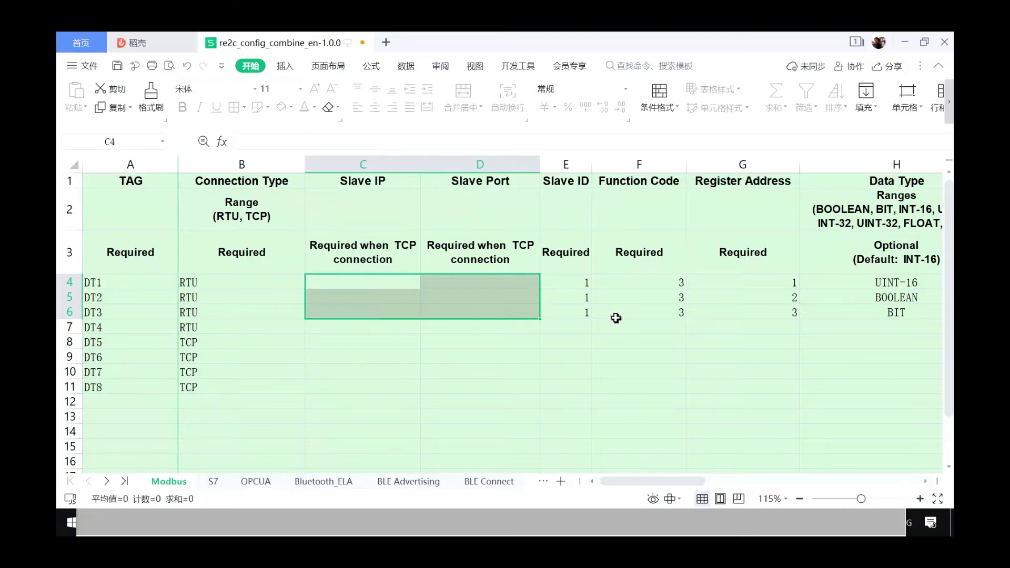
click(586, 323)
text(1)
click(643, 331)
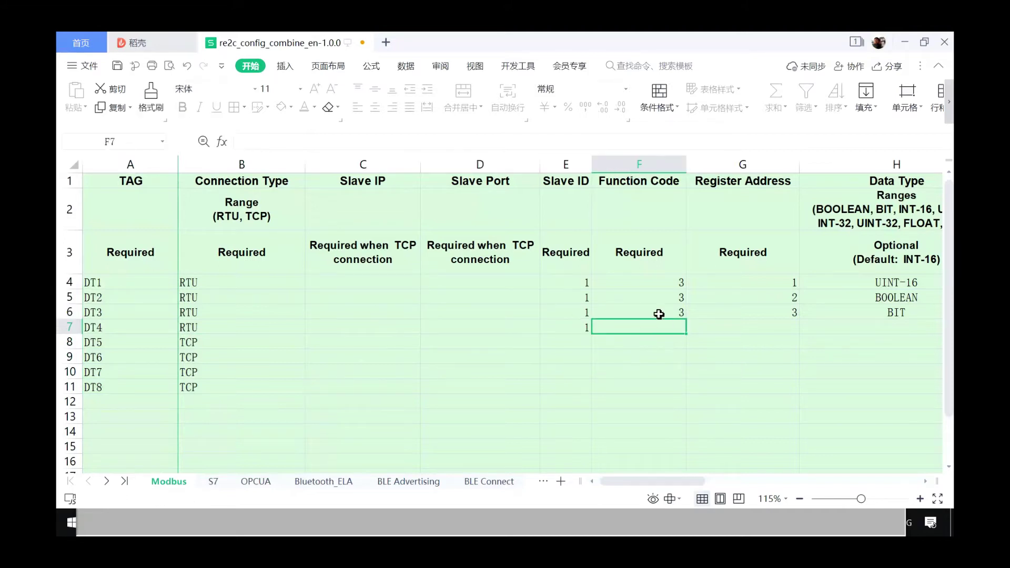
- Enter function codes 1, 2, 3 and 4 for DT1–DT4
click(667, 285)
text(1)
key(Return)
text(2)
key(Return)
text(3)
key(Return)
text(4)
- Set DT4's register address to 4
click(754, 322)
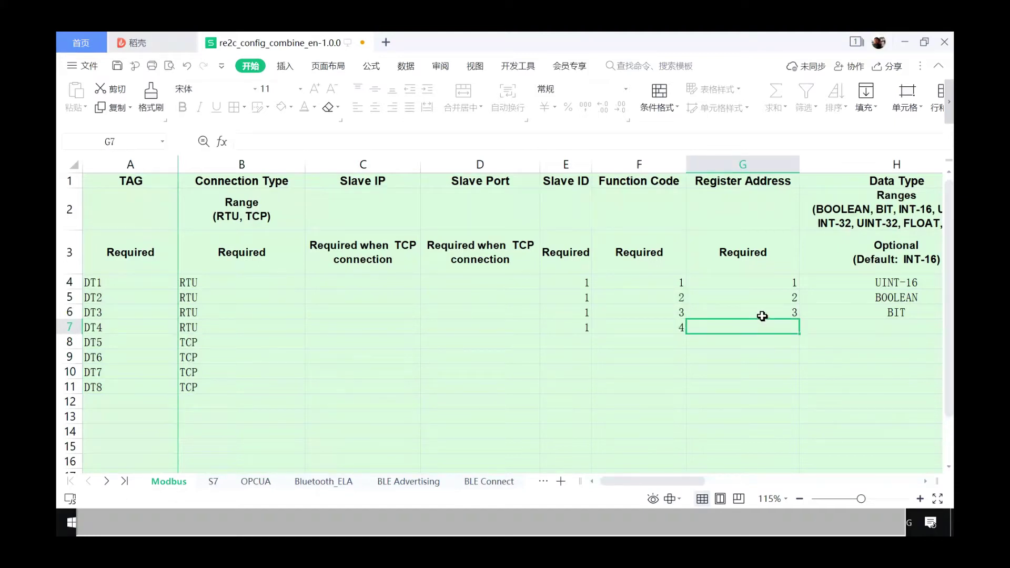
click(764, 281)
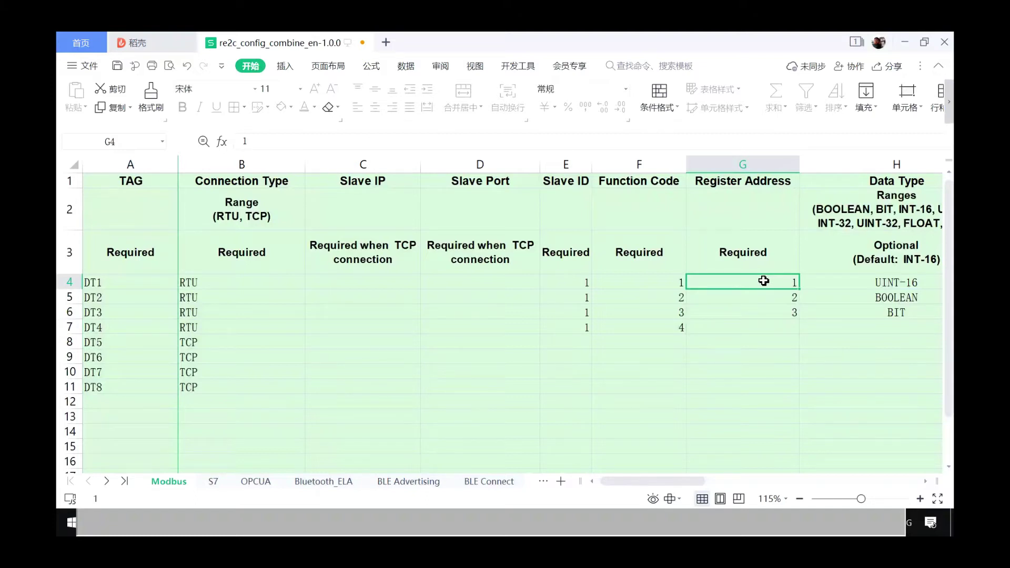
click(765, 330)
text(4)
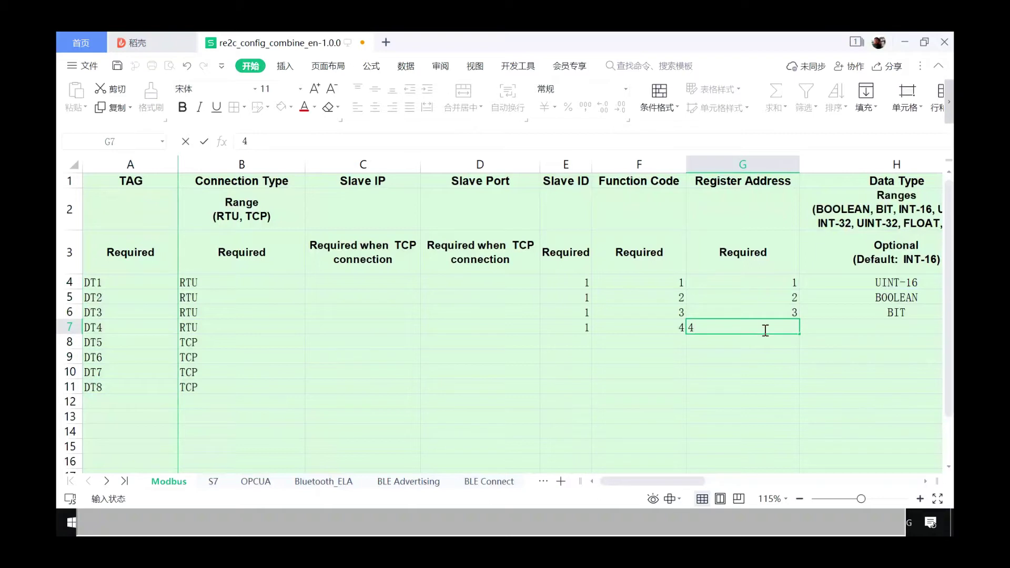
click(850, 327)
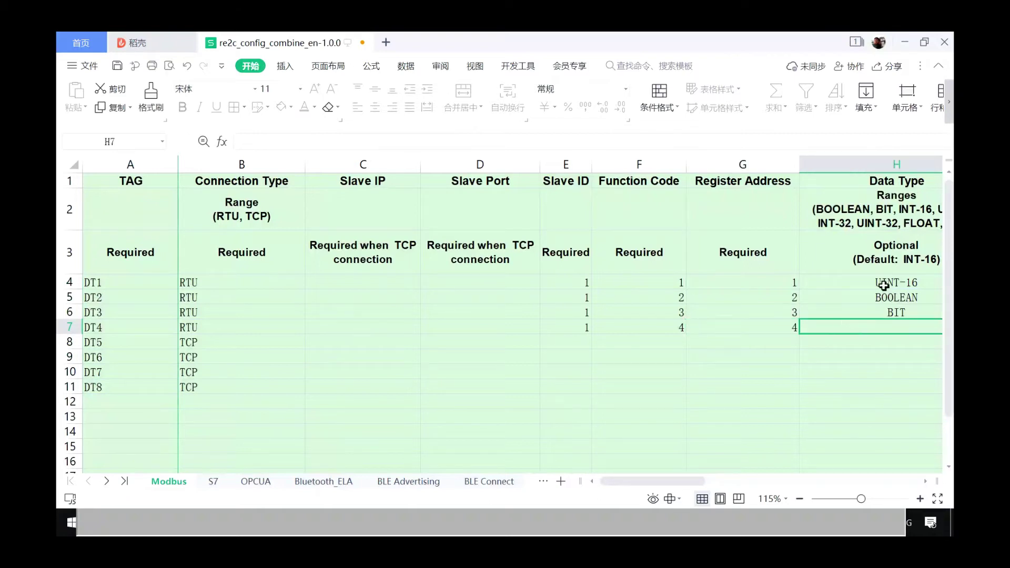
drag(699, 482, 637, 479)
- Open Modbus supported function.txt and arrange it alongside Modbus Slave and the spreadsheet
click(348, 531)
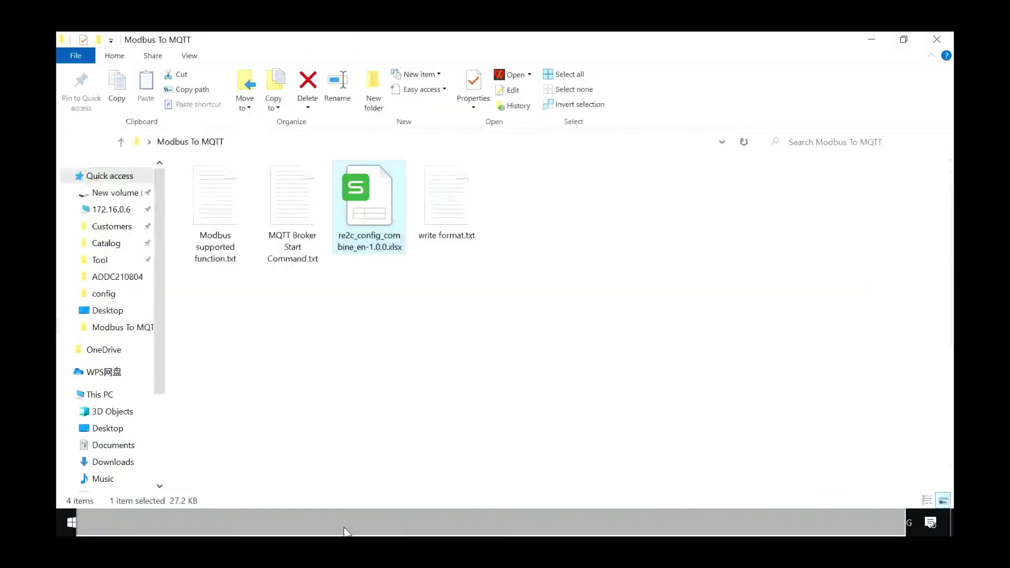
double_click(221, 201)
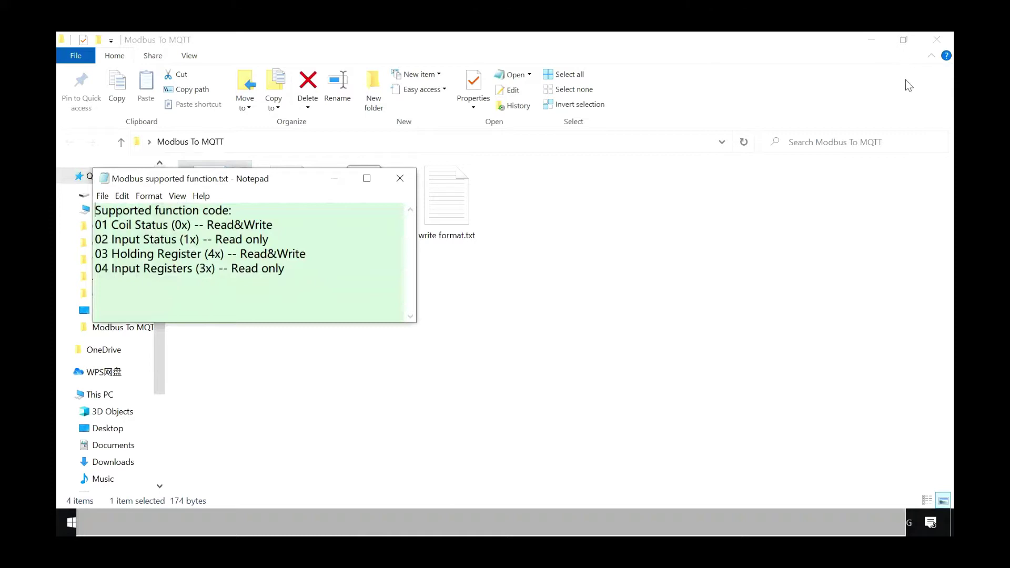
click(860, 518)
drag(657, 220, 685, 171)
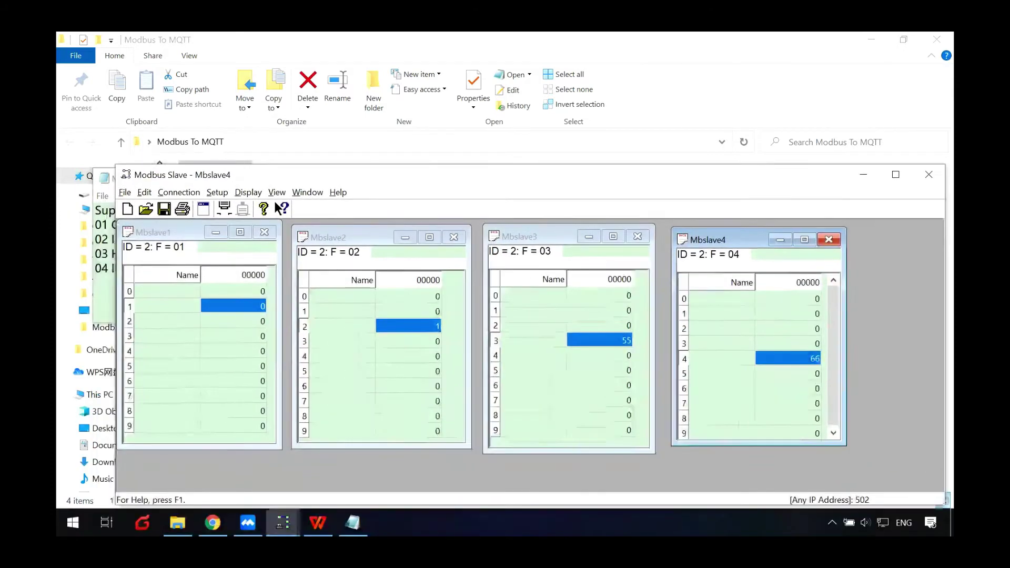
click(342, 518)
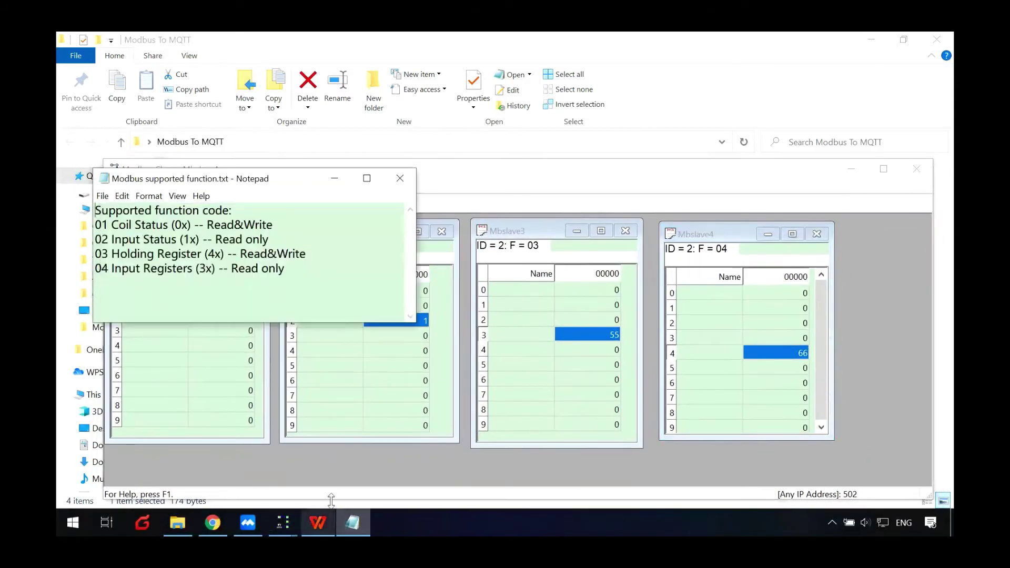
click(318, 522)
click(355, 522)
drag(242, 187, 648, 360)
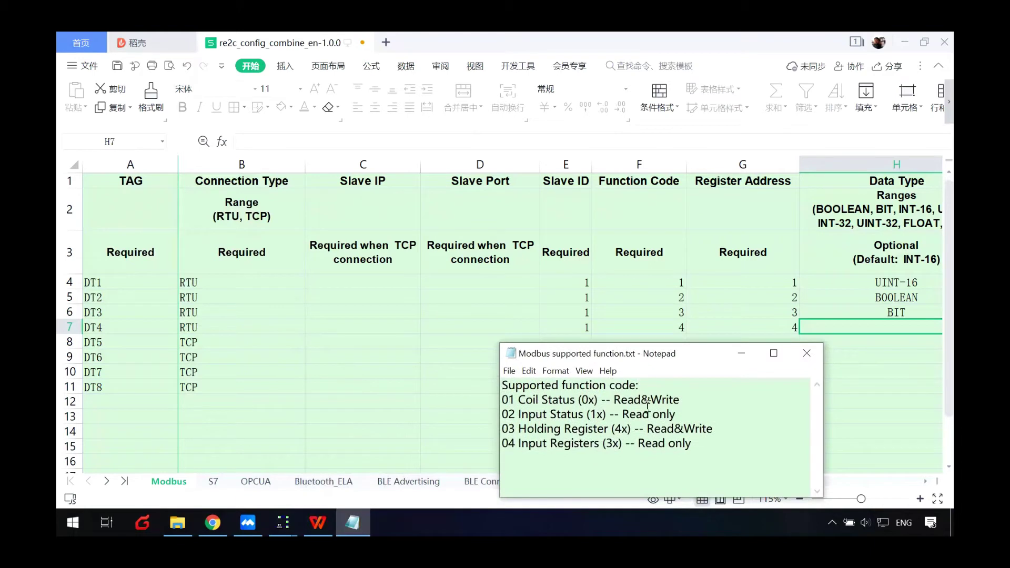
- Review each function-code line, 01 Coil Status through 04 Input Registers, in the notes
drag(506, 387, 704, 451)
click(729, 446)
drag(507, 401, 684, 400)
click(698, 401)
drag(505, 415, 689, 417)
click(568, 430)
drag(506, 429, 732, 429)
drag(513, 444, 702, 444)
click(725, 439)
- Minimize the notes and set H4's data type to BOOLEAN and H5's to BIT
click(742, 354)
click(882, 283)
drag(689, 483, 728, 484)
click(734, 285)
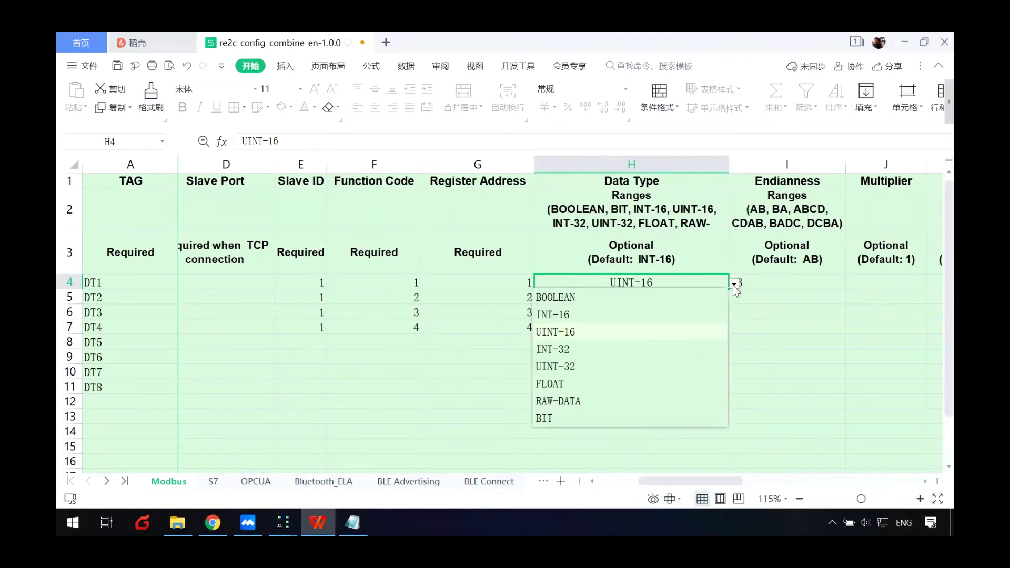
click(655, 298)
click(683, 296)
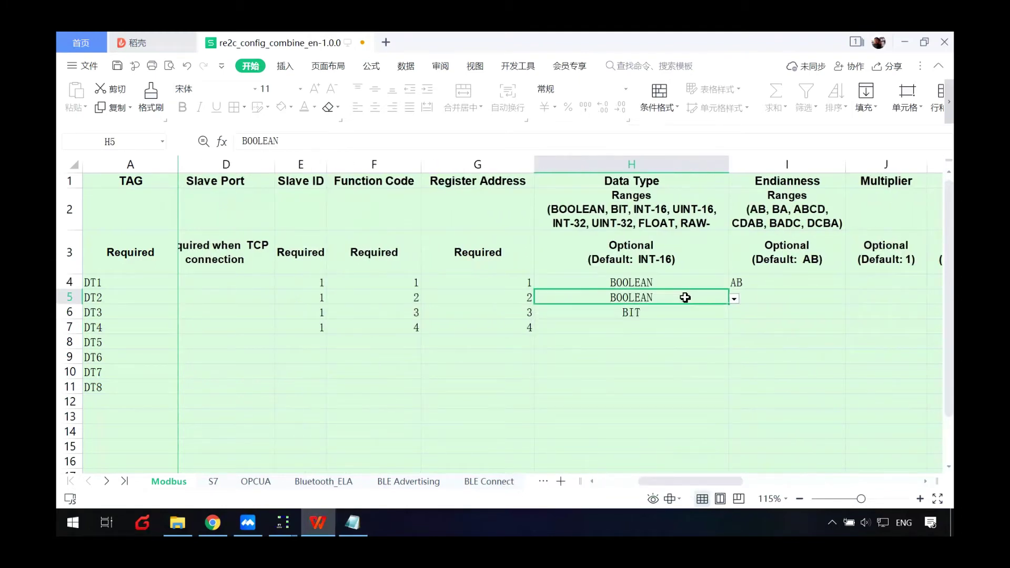
click(735, 299)
click(606, 433)
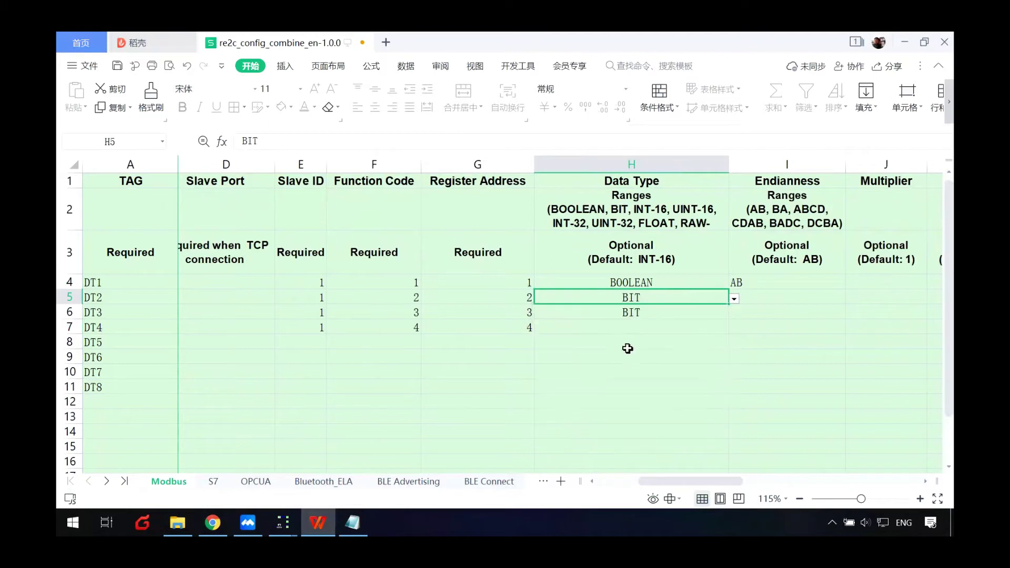
- Set H6's data type to UINT-16 and copy it into H7 for DT4
click(637, 314)
click(735, 314)
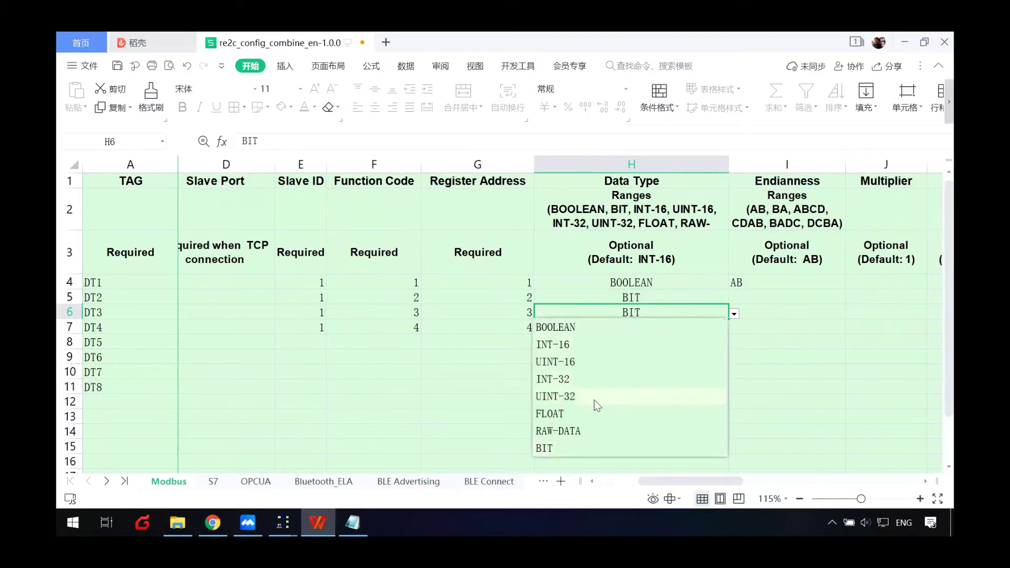
click(574, 363)
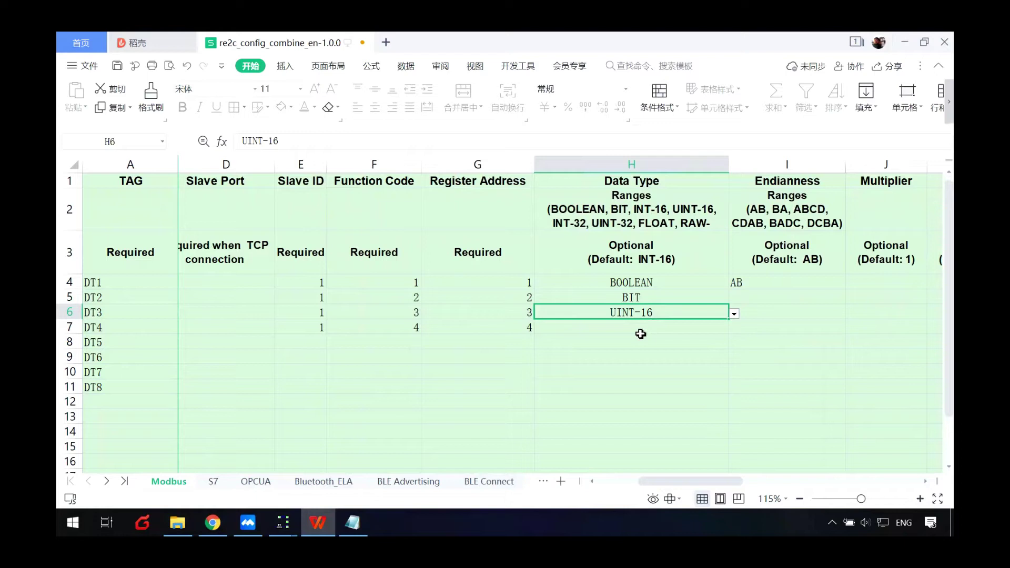
key(ctrl+c)
click(619, 332)
key(ctrl+v)
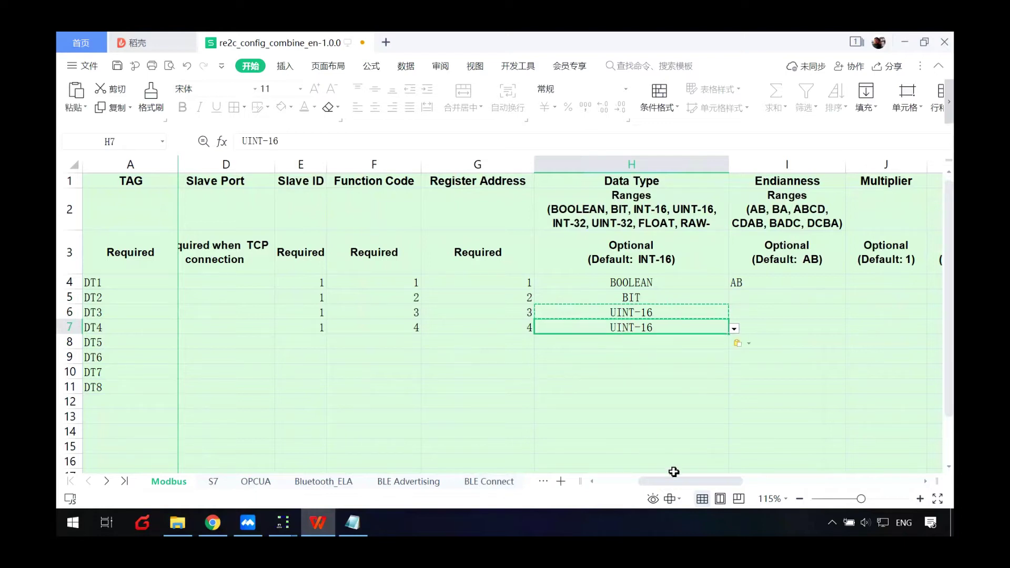
drag(671, 480, 600, 494)
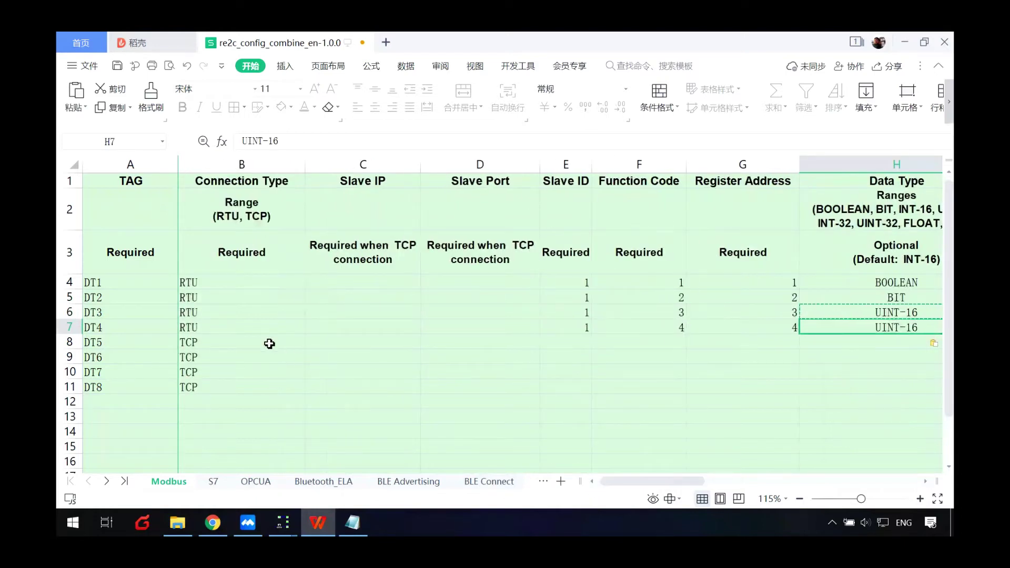
click(372, 343)
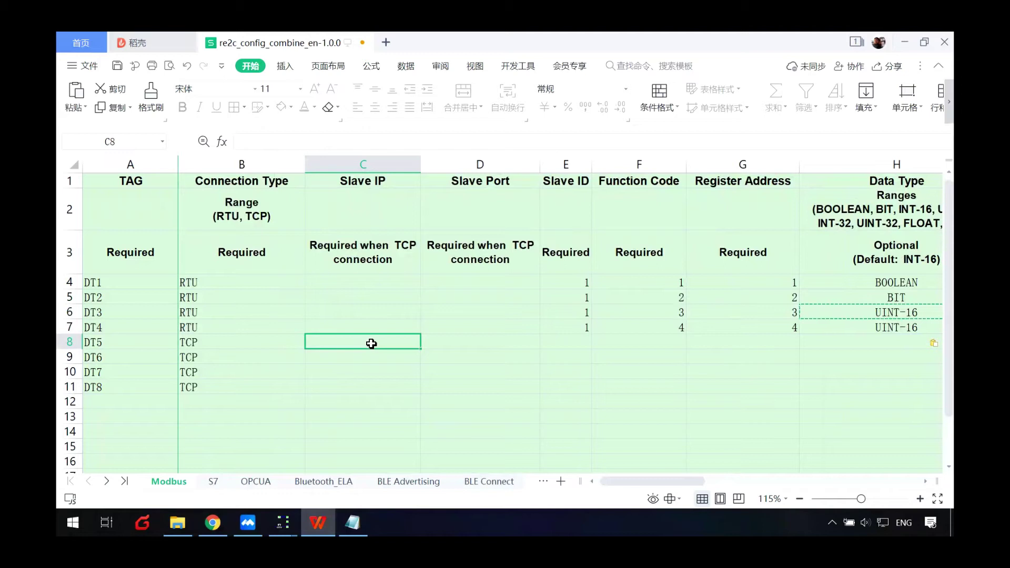
- Run IPCONFIG in Command Prompt and copy the Ethernet IPv4 address 172.16.70.28
key(super)
text(CMD)
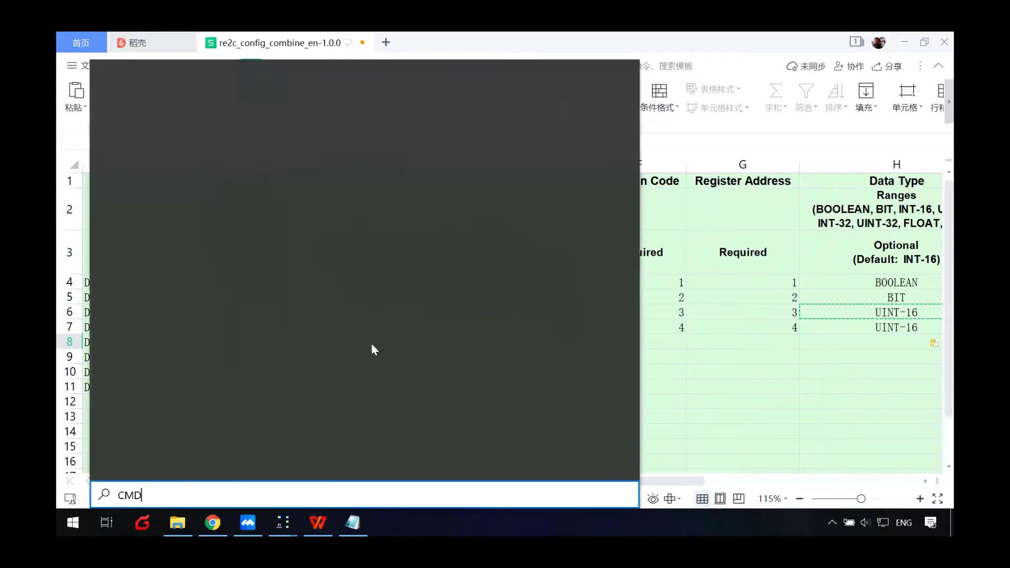
click(257, 133)
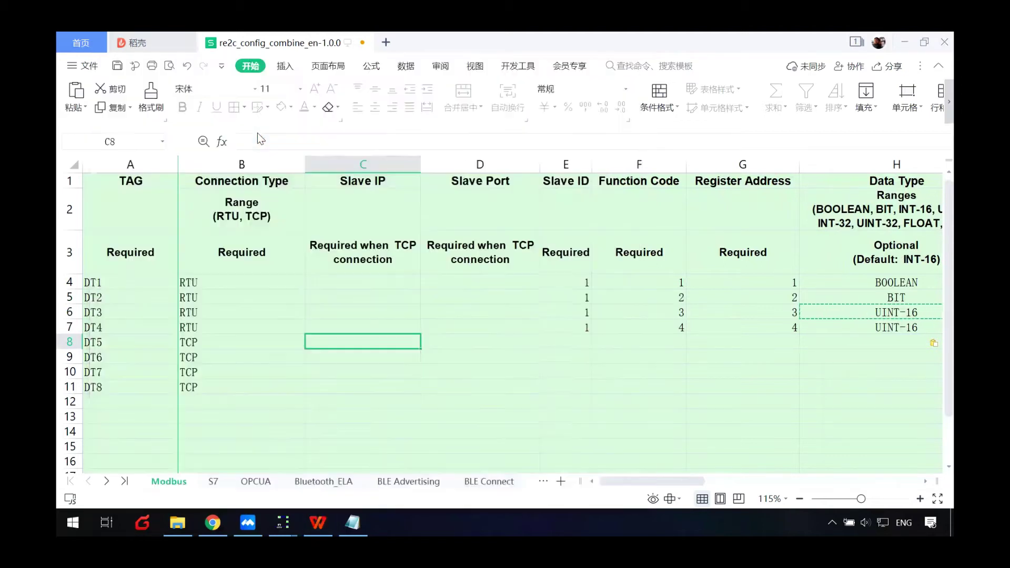
text(I)
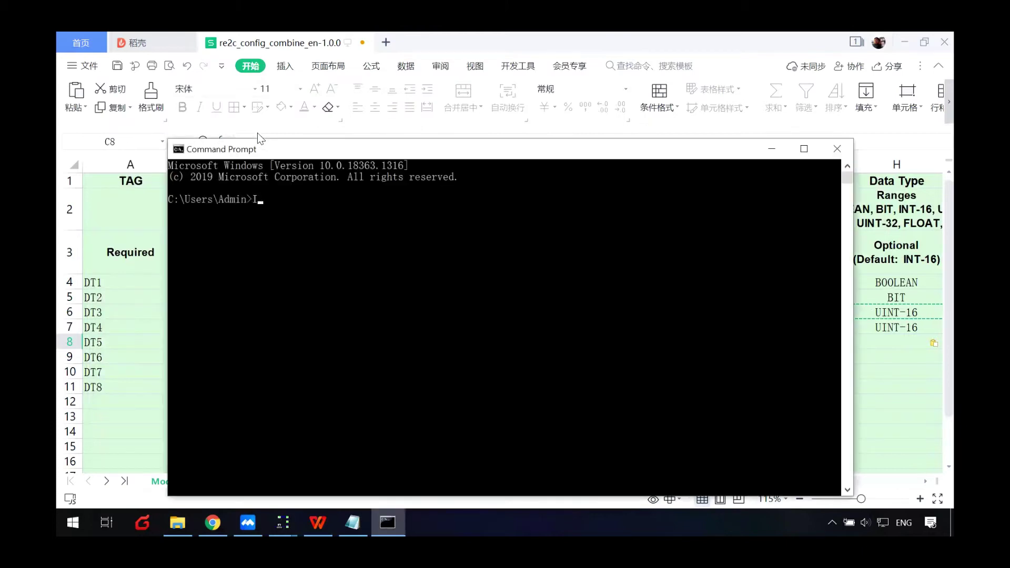
text(PCONFIG)
key(Return)
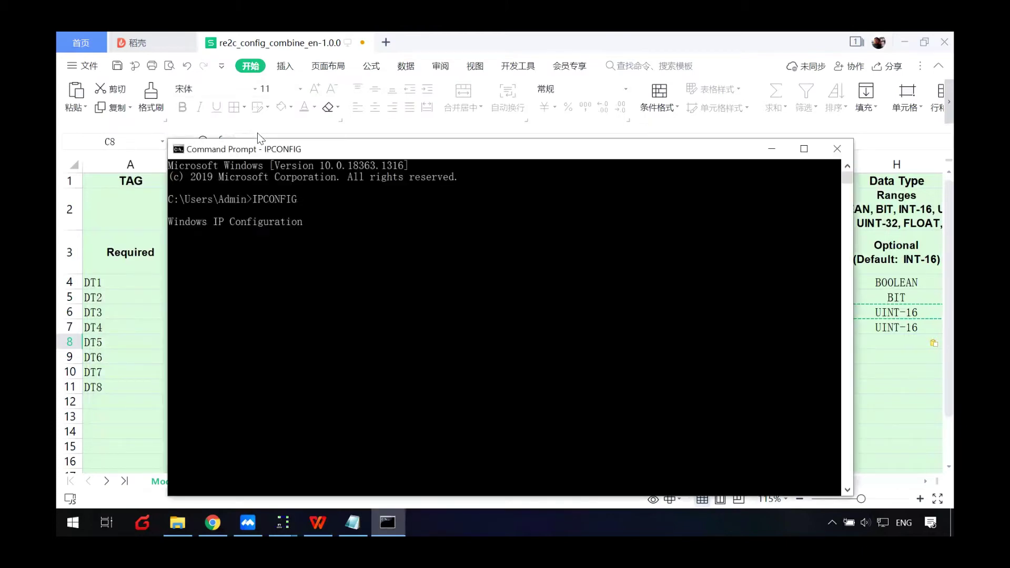
scroll(435, 274, up, 9)
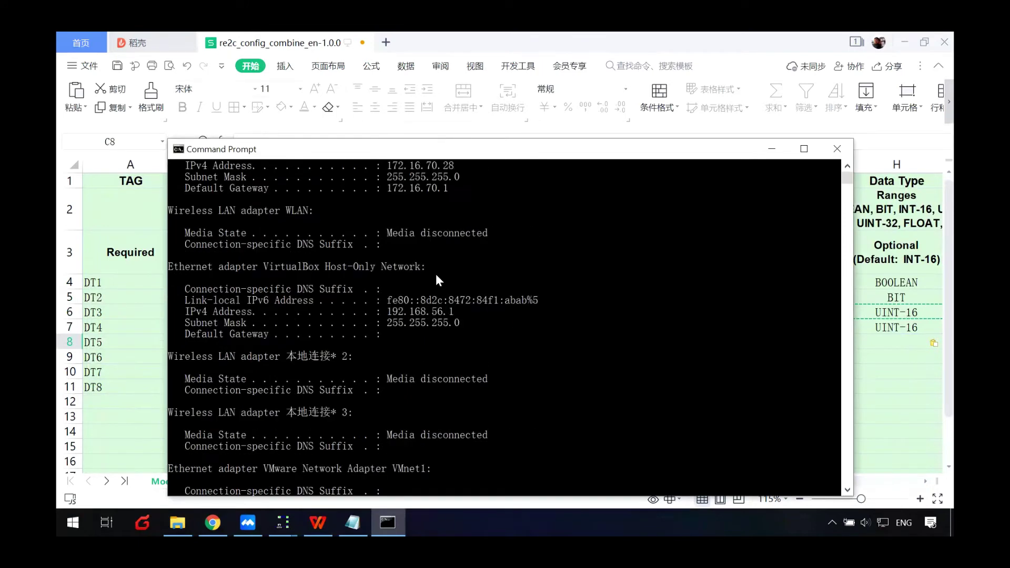
drag(388, 234, 462, 235)
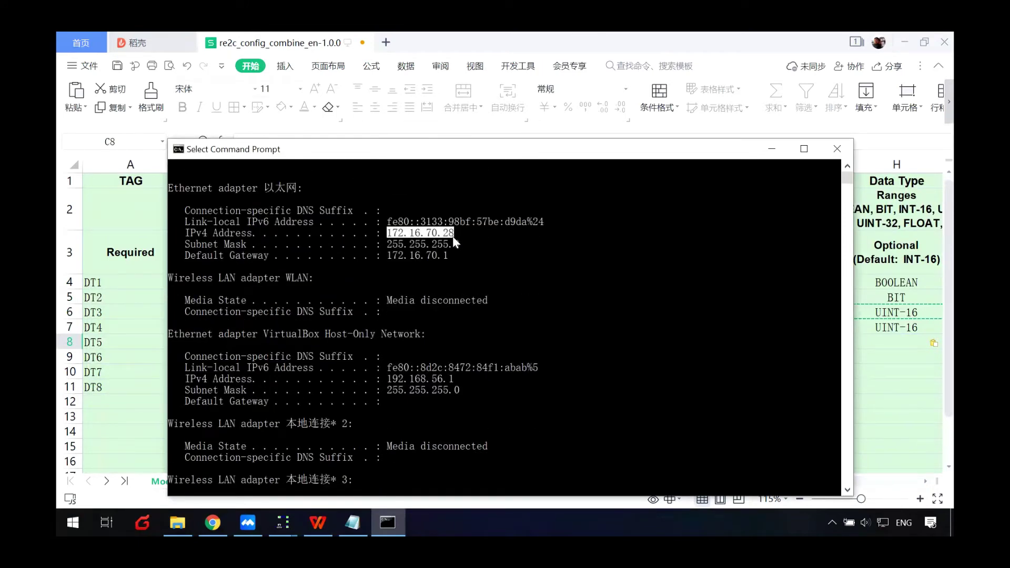
key(ctrl+c)
click(772, 149)
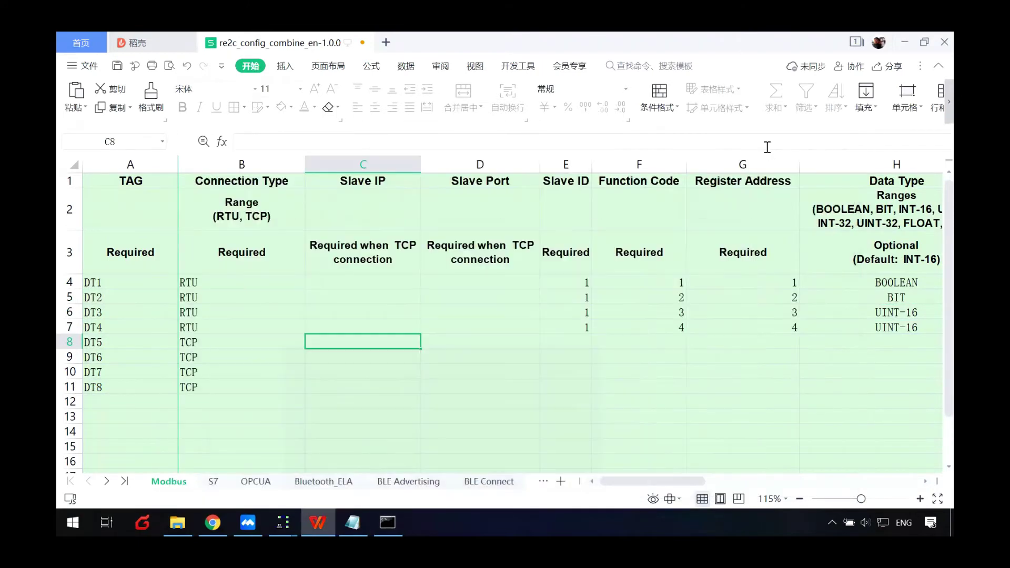
- Fill 172.16.70.28 into the Slave IP cells C8:C11
key(ctrl+v)
key(Return)
key(Up)
drag(420, 349, 421, 394)
- Fill port 502 into the Slave Port cells D8:D11
click(493, 341)
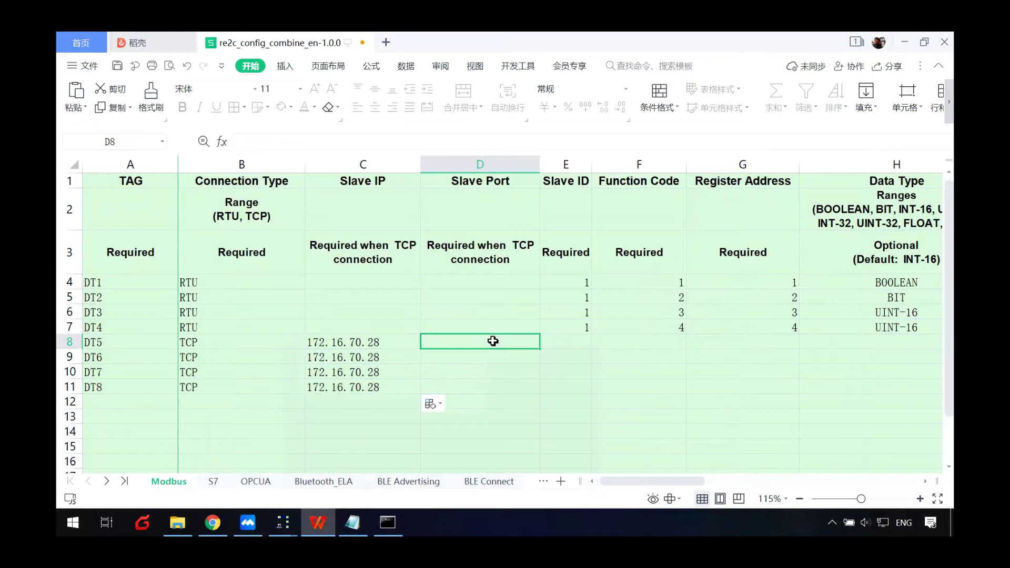
text(502)
key(Return)
key(Up)
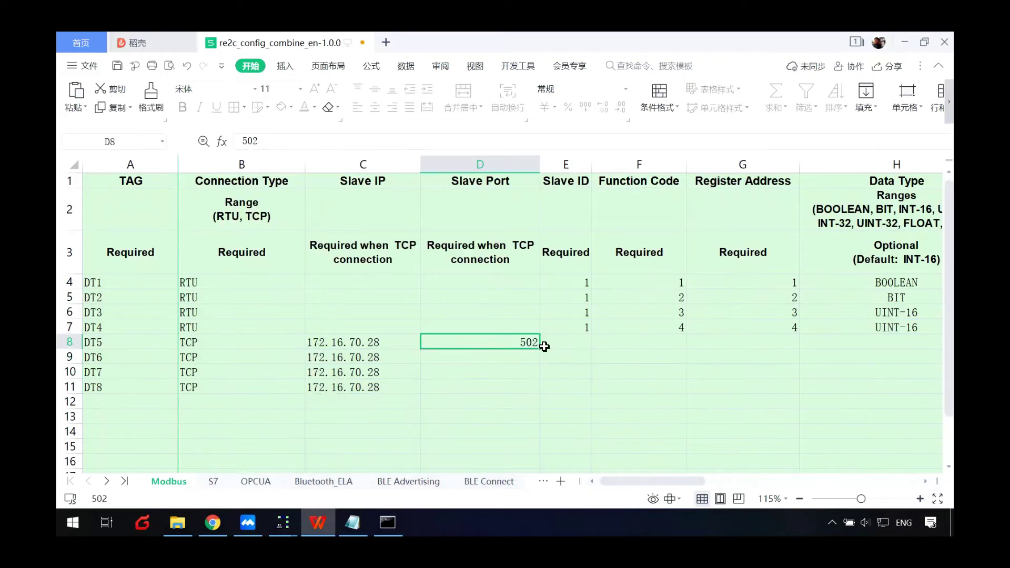
drag(540, 350, 526, 394)
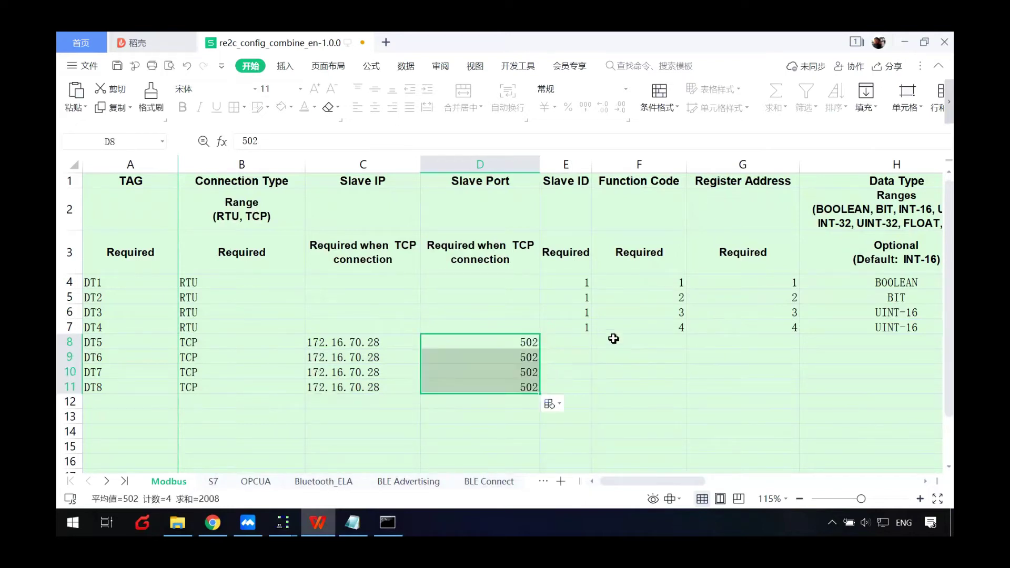
click(580, 341)
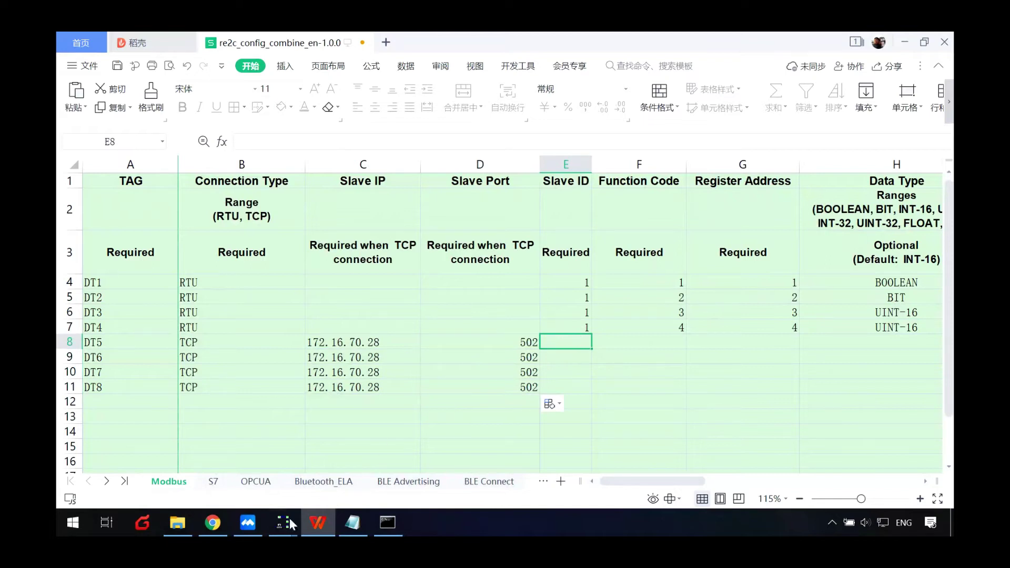
- Check Modbus Slave's four ID 2 tables for functions 01–04, then enter slave ID 2 for DT5
mouse_move(289, 519)
click(333, 475)
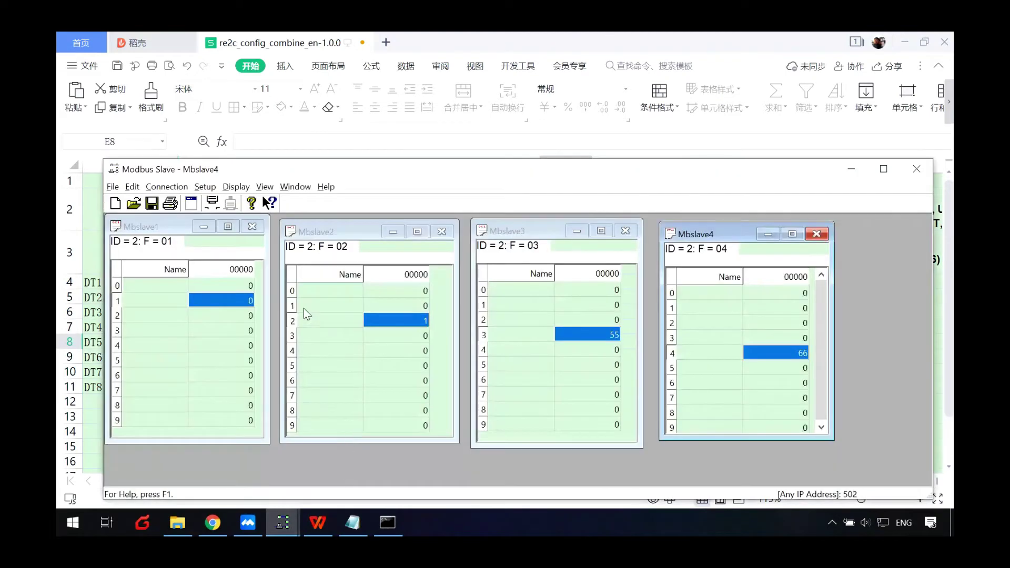
click(139, 244)
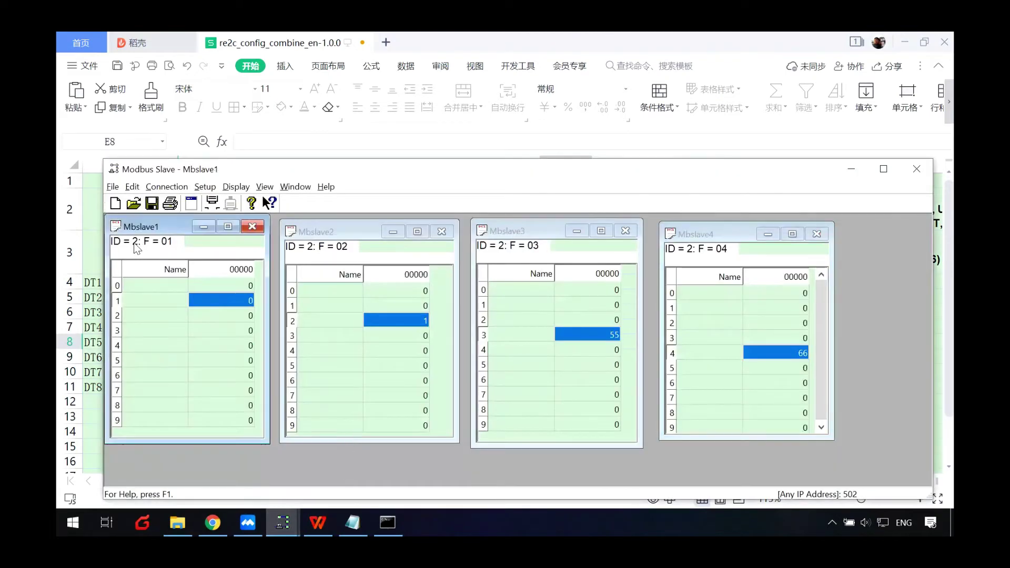
click(305, 254)
click(504, 251)
click(691, 253)
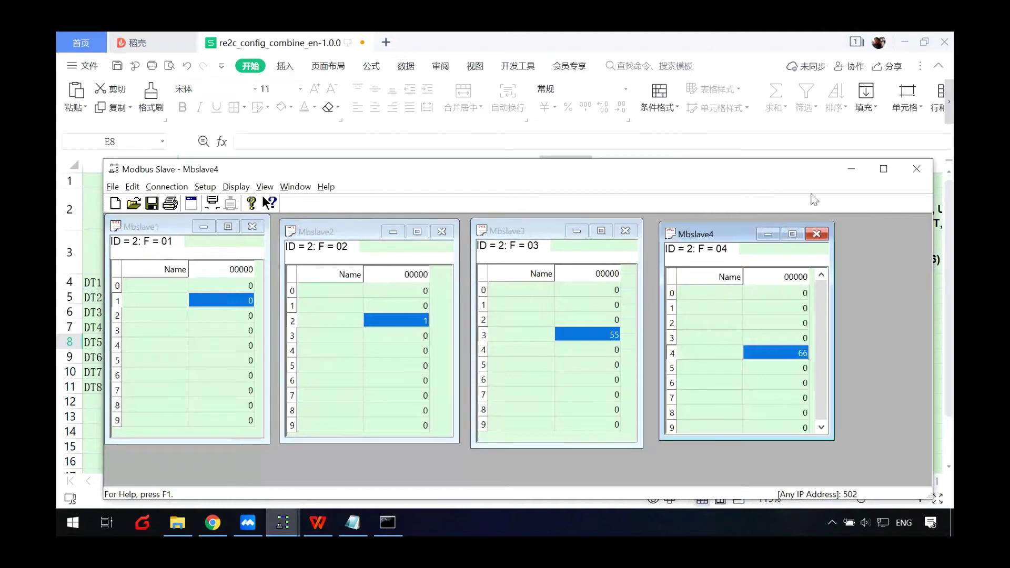
click(851, 169)
text(2)
key(Return)
- Copy slave ID 2, function codes 1–4 and register addresses 1–4 into DT5–DT8
drag(593, 347, 590, 391)
click(668, 341)
drag(678, 282, 674, 325)
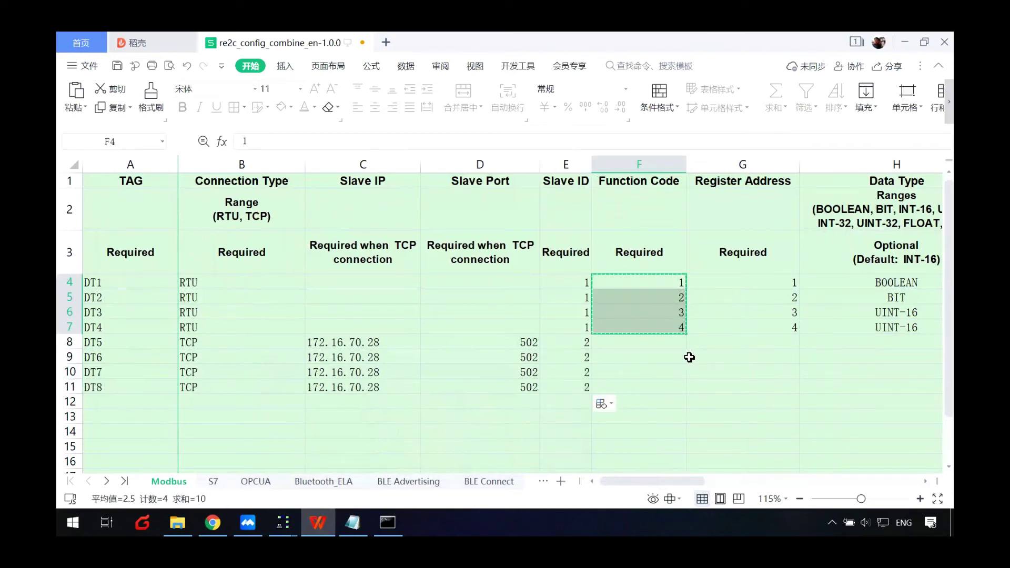
key(ctrl+c)
click(658, 340)
key(ctrl+v)
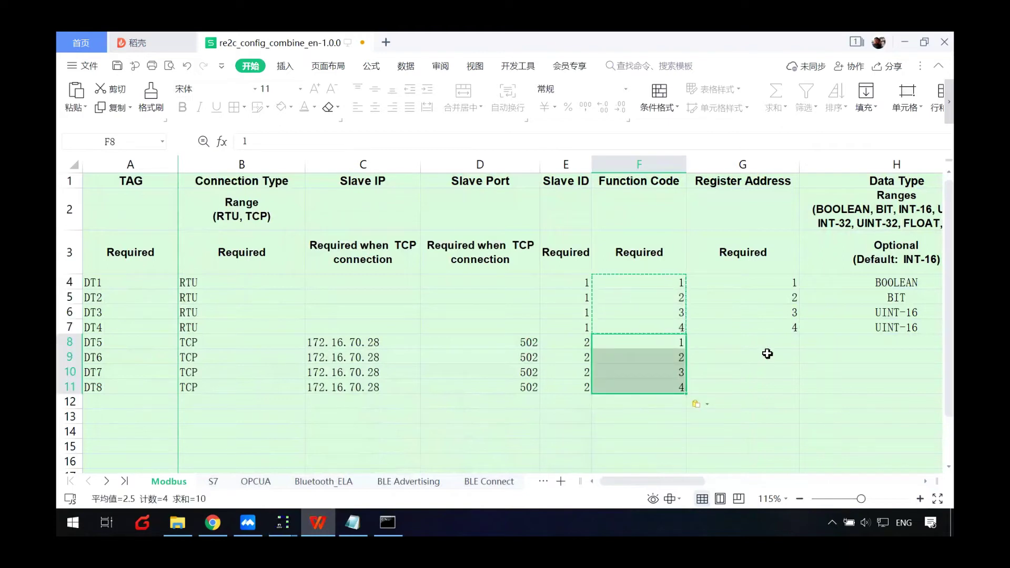
click(772, 343)
key(ctrl+v)
- Reuse DT1–DT4's data types for DT5–DT8, then save and close the spreadsheet
click(864, 345)
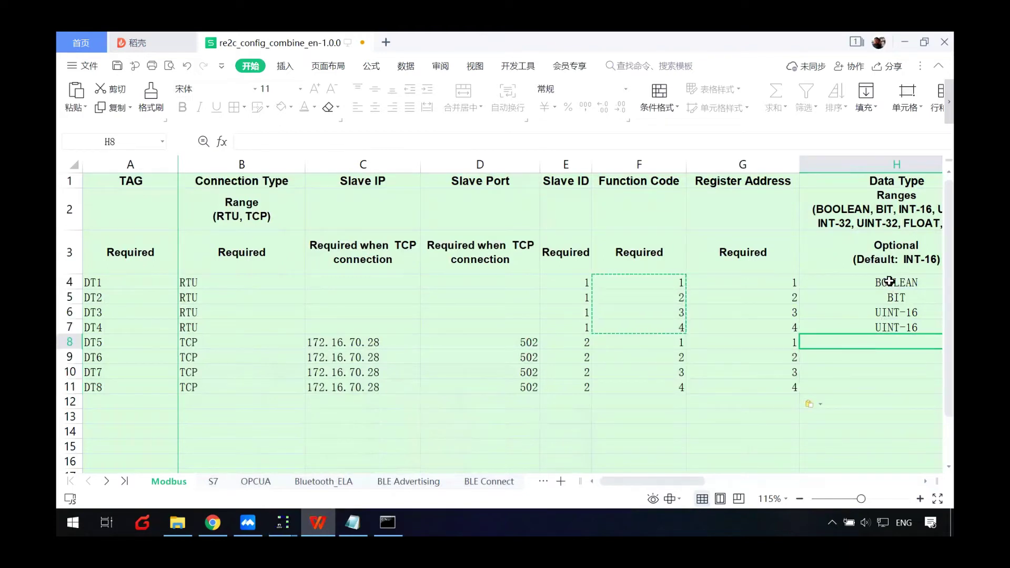
drag(890, 285, 886, 325)
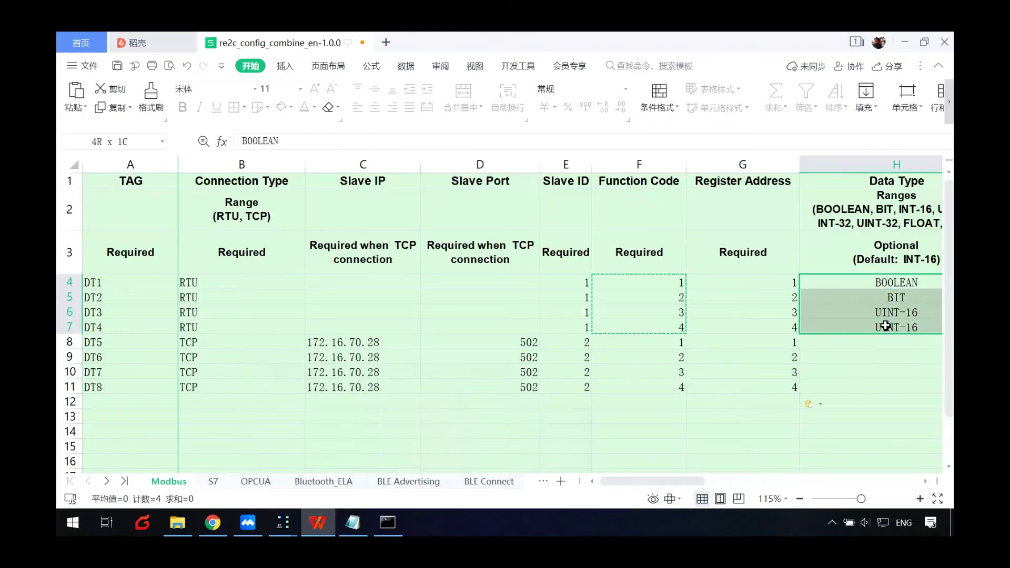
click(824, 401)
click(592, 481)
key(ctrl+s)
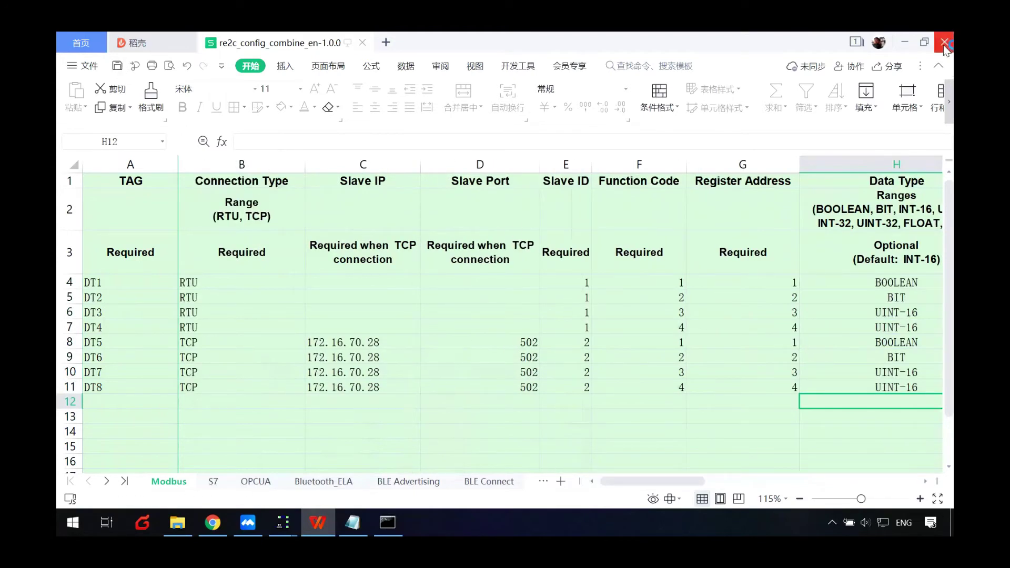
click(944, 41)
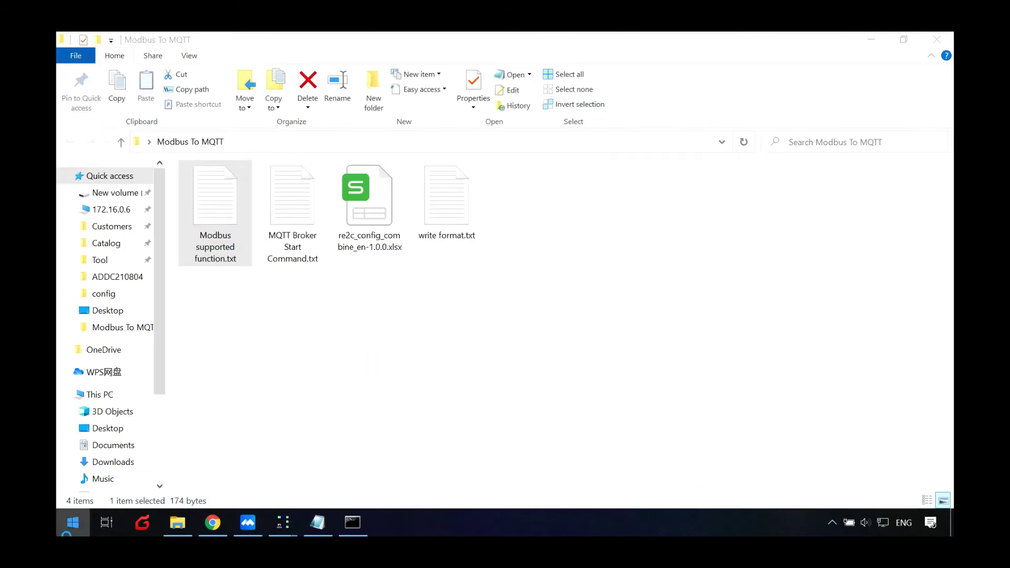
- Launch the RE2C Conversion Tool and keep SouthBound direction with the Modbus protocol
key(super)
text(RE2)
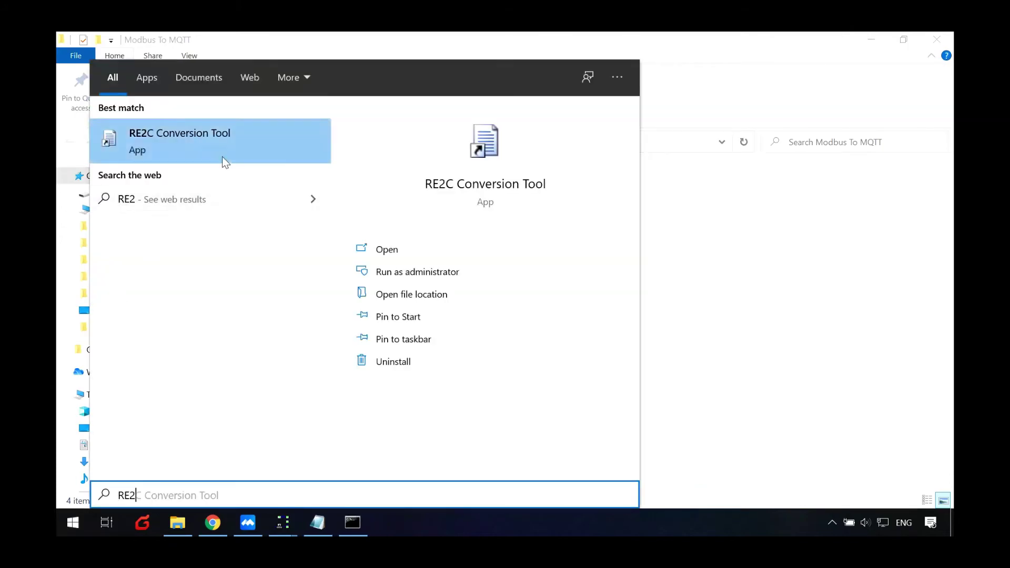
click(223, 155)
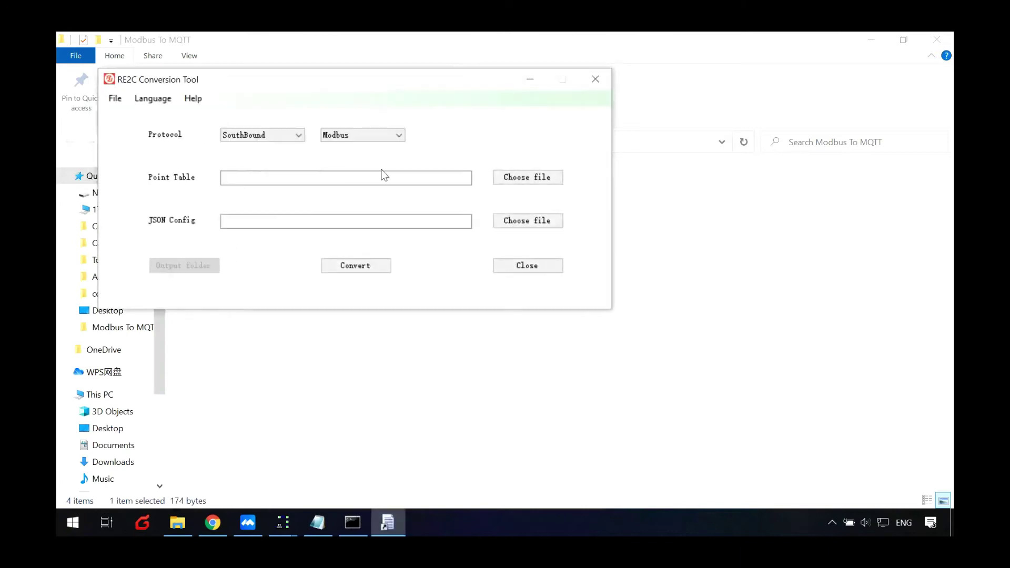
click(287, 135)
click(269, 145)
click(356, 136)
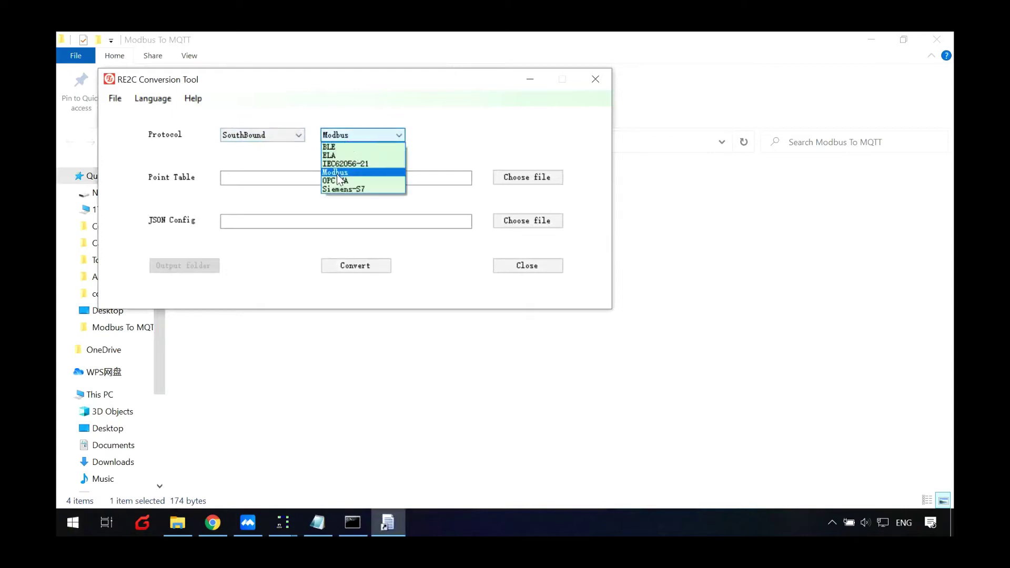
click(379, 173)
- Select re2c_config_combine_en-1.0.0.xlsx from the Modbus To MQTT folder as the point table
click(387, 177)
click(536, 179)
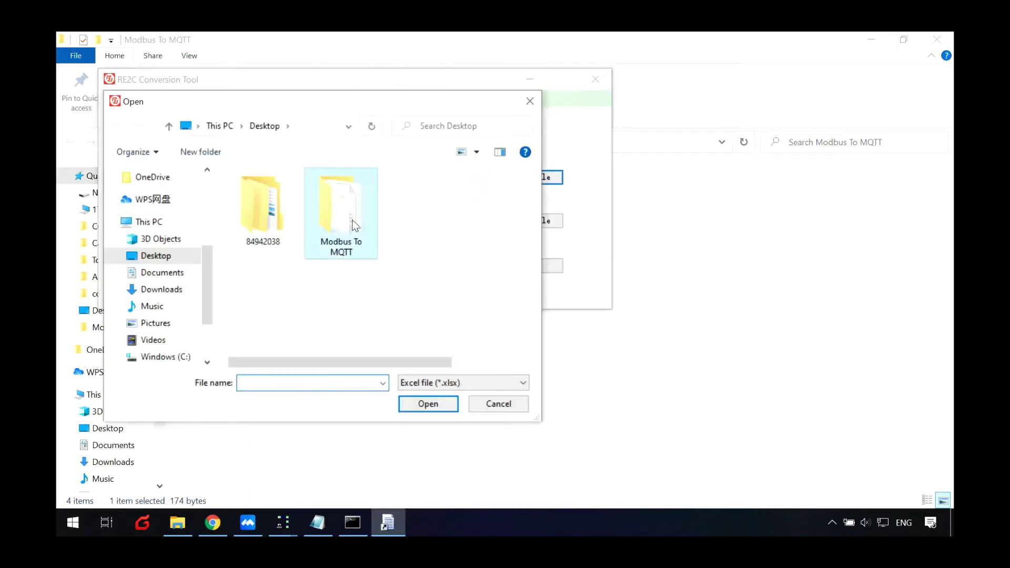
double_click(353, 220)
double_click(321, 193)
- Convert the table to e2c_s_modbus.json on the Desktop, then close the tool
click(511, 221)
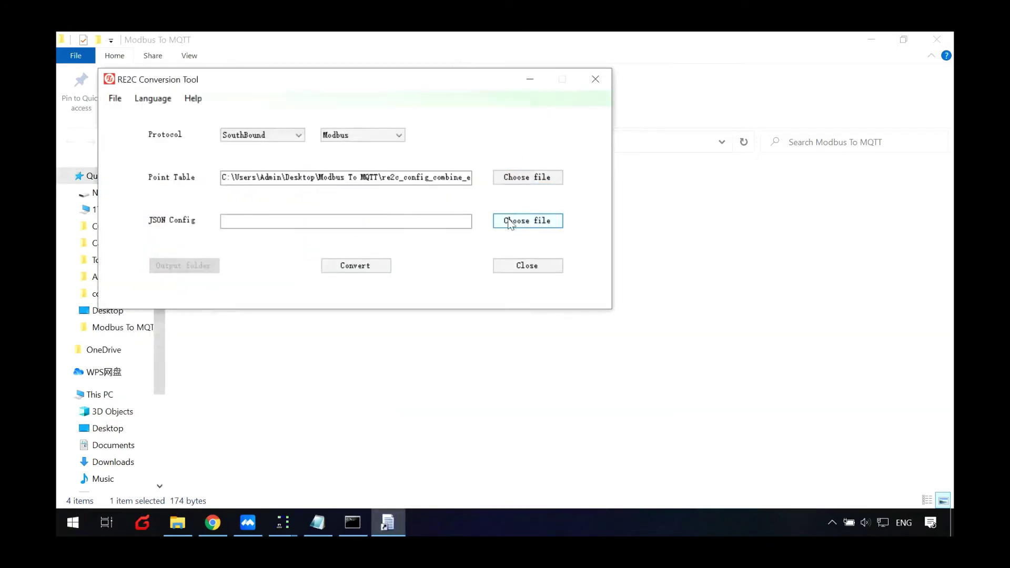
click(172, 211)
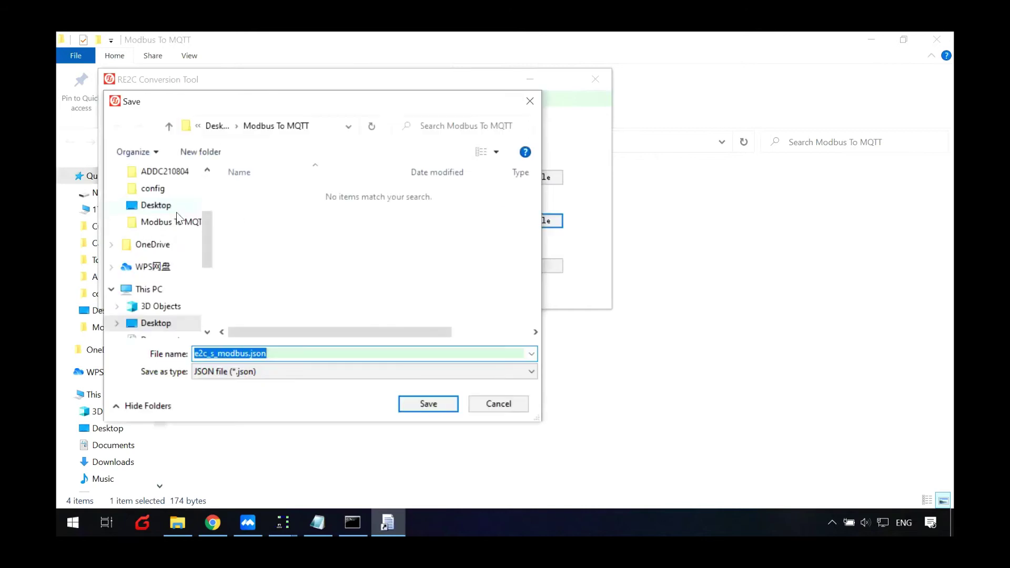
click(426, 404)
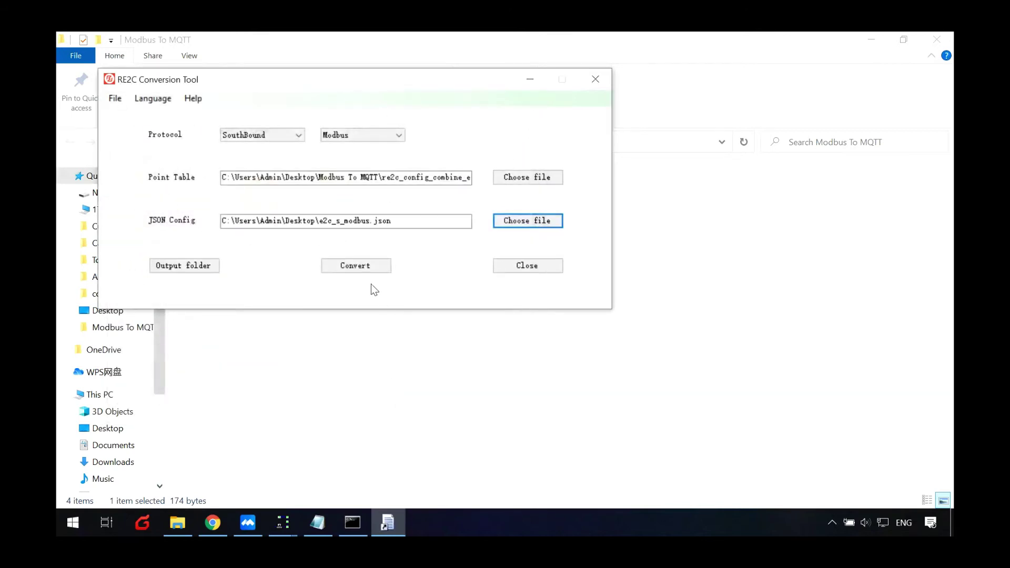
click(367, 271)
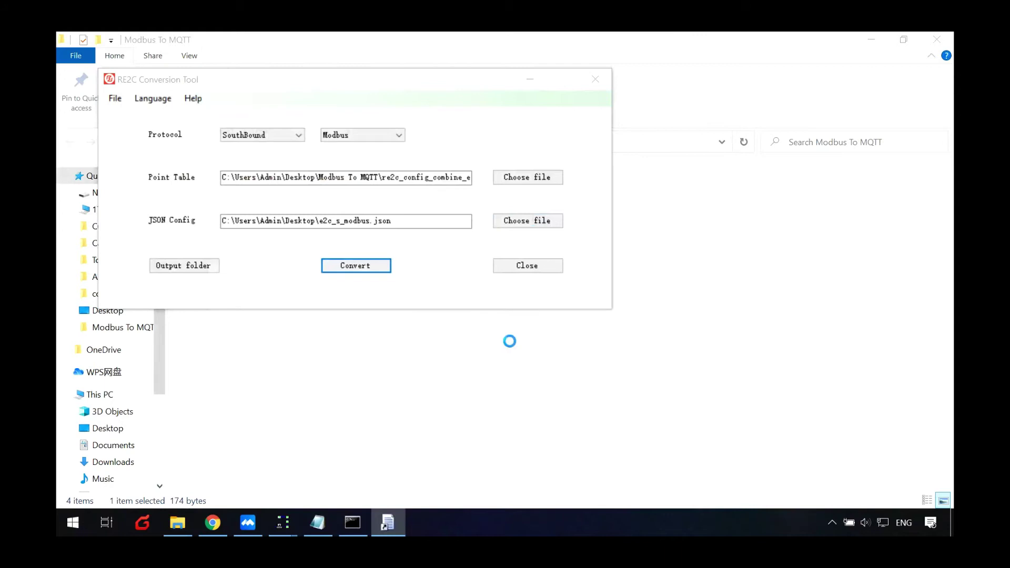
click(652, 53)
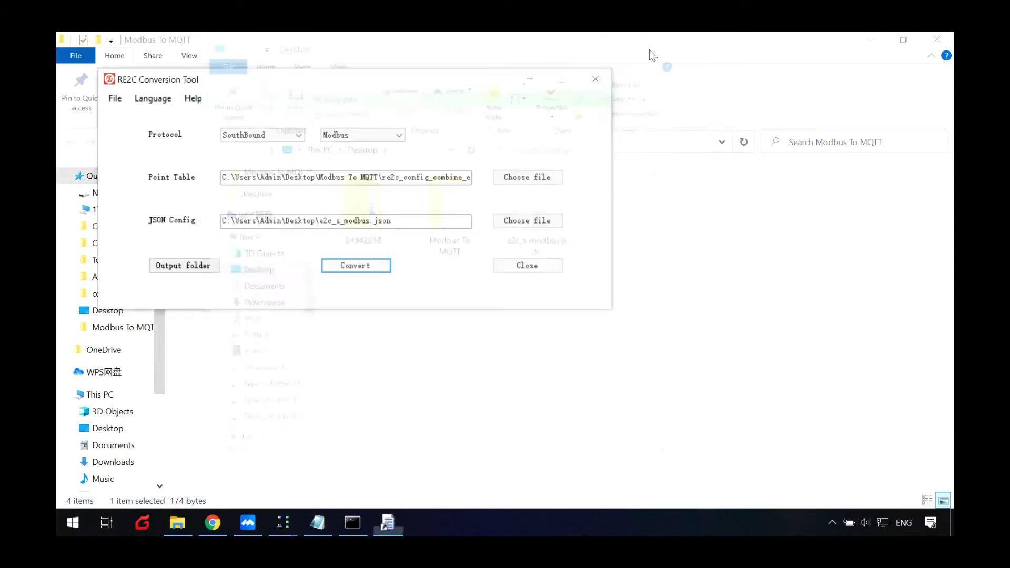
click(595, 79)
- Go to Edge2Cloud > E2C Modbus in the router web manager
click(216, 522)
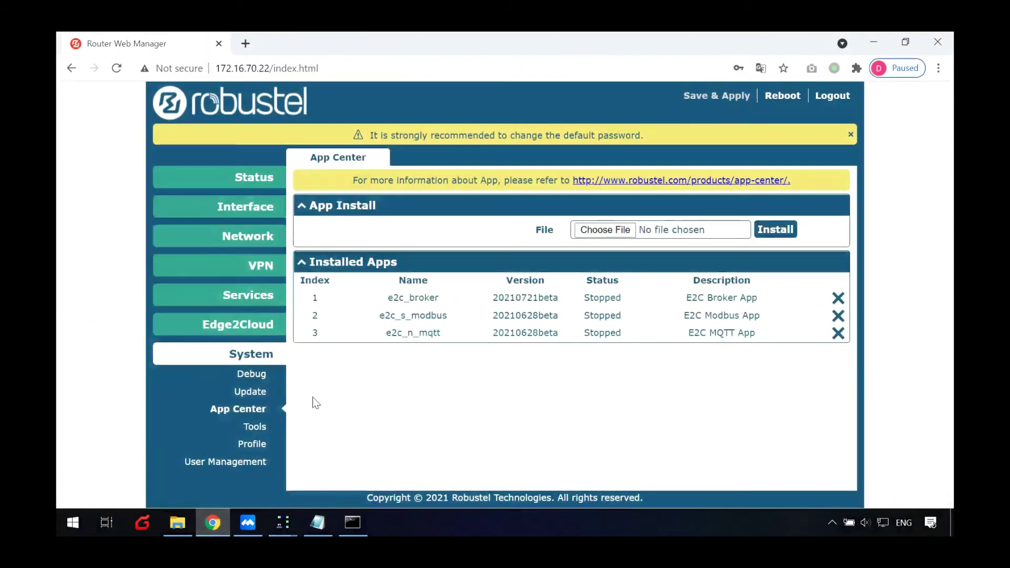
click(261, 329)
click(260, 380)
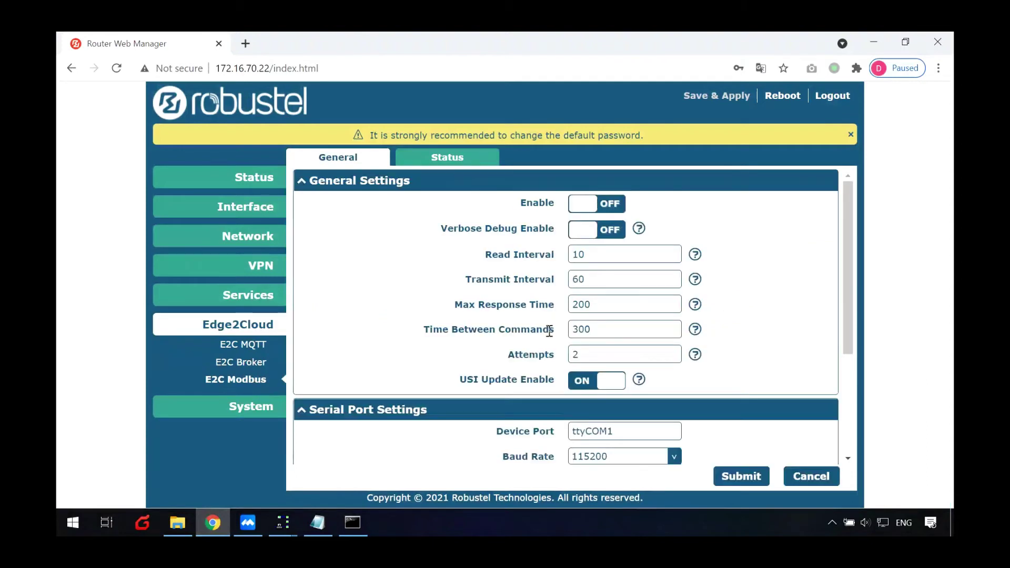
scroll(548, 331, down, 3)
scroll(548, 330, up, 3)
scroll(706, 439, down, 3)
- Import e2c_s_modbus.json from the Desktop into the Remote Channels
click(681, 419)
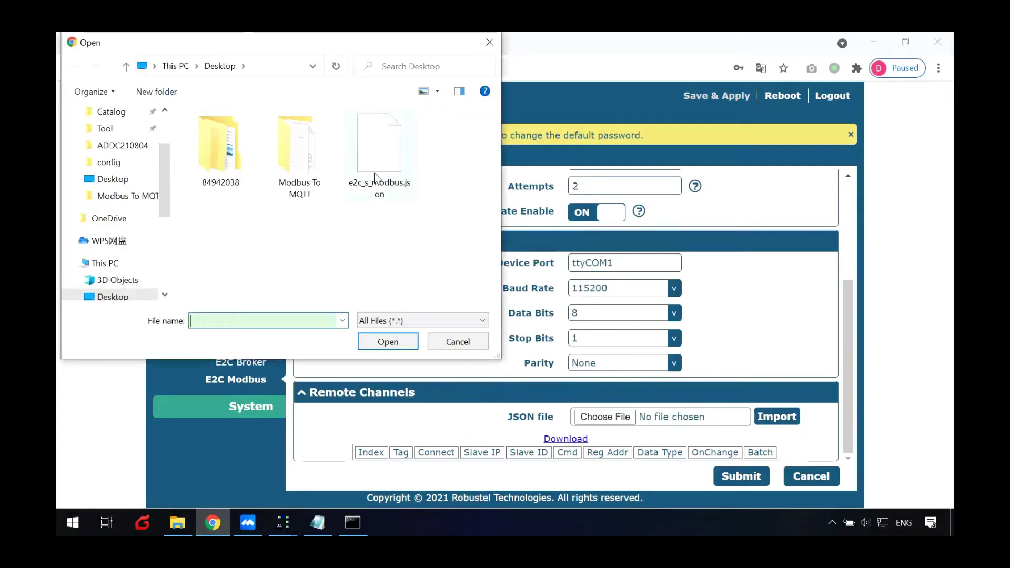
double_click(379, 147)
click(778, 417)
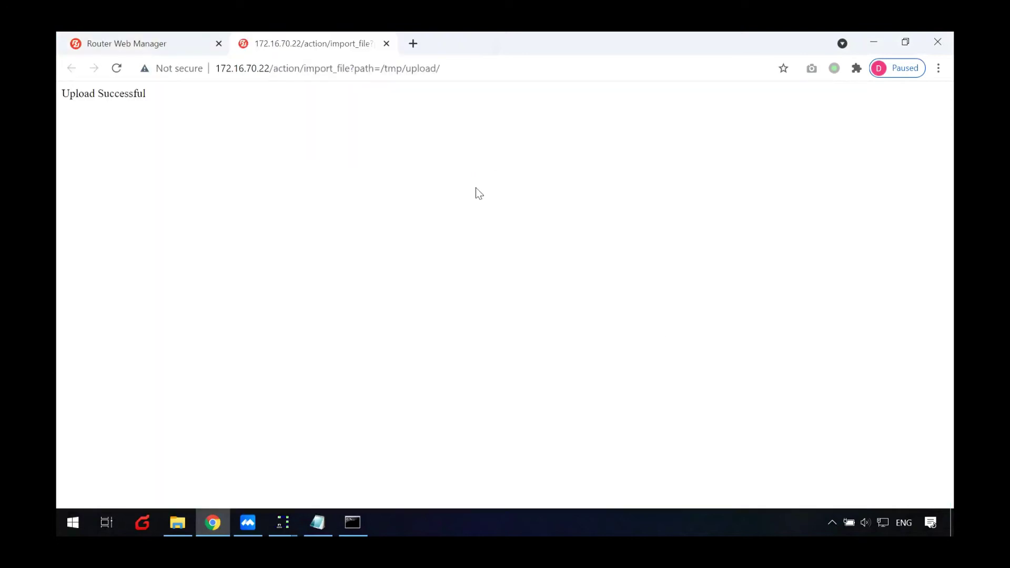
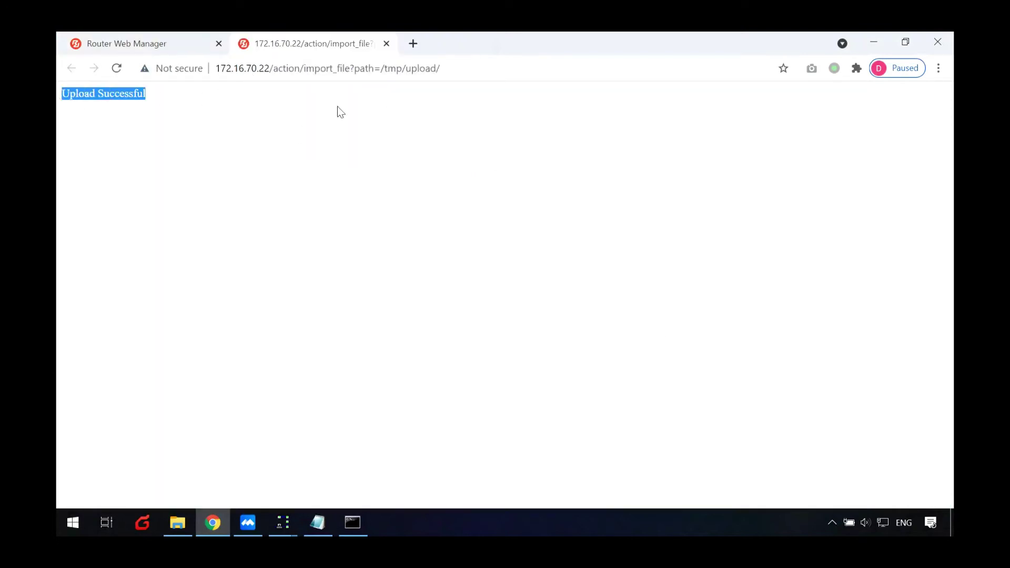
- Close the upload confirmation and review the imported channels DT1–DT8 in the Remote Channels table
click(386, 44)
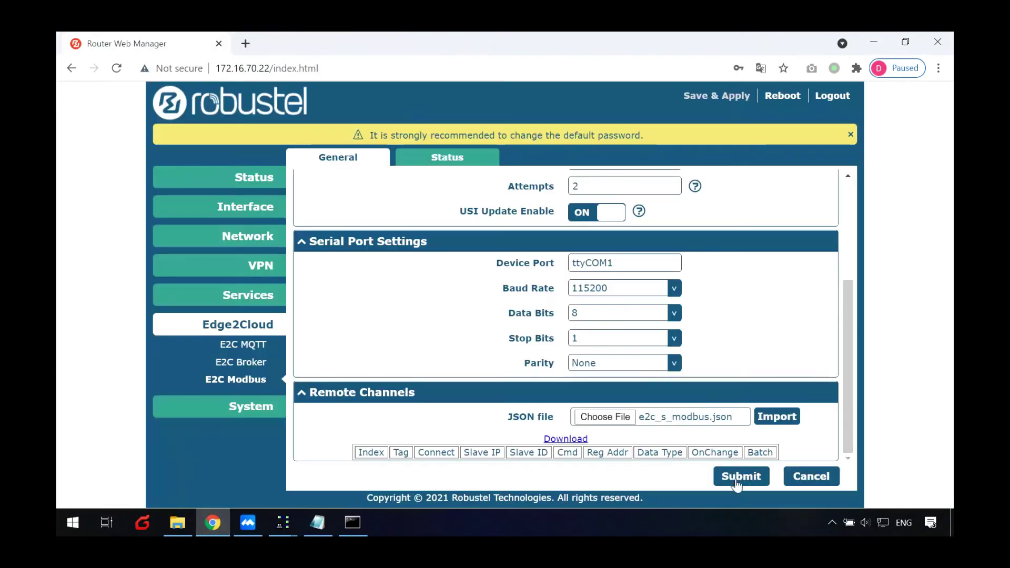
scroll(687, 401, up, 3)
scroll(687, 396, down, 5)
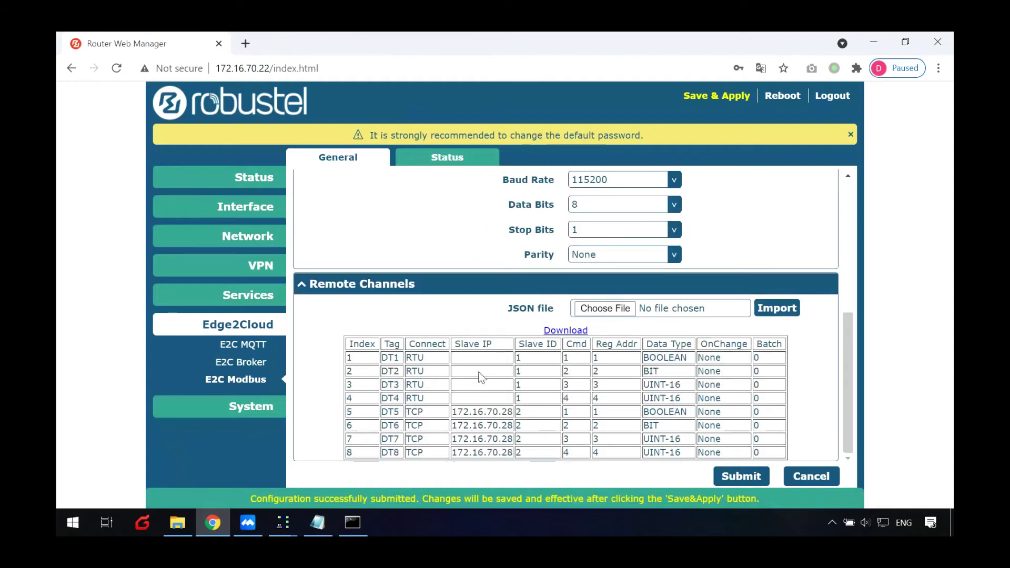
drag(390, 358, 595, 453)
click(667, 411)
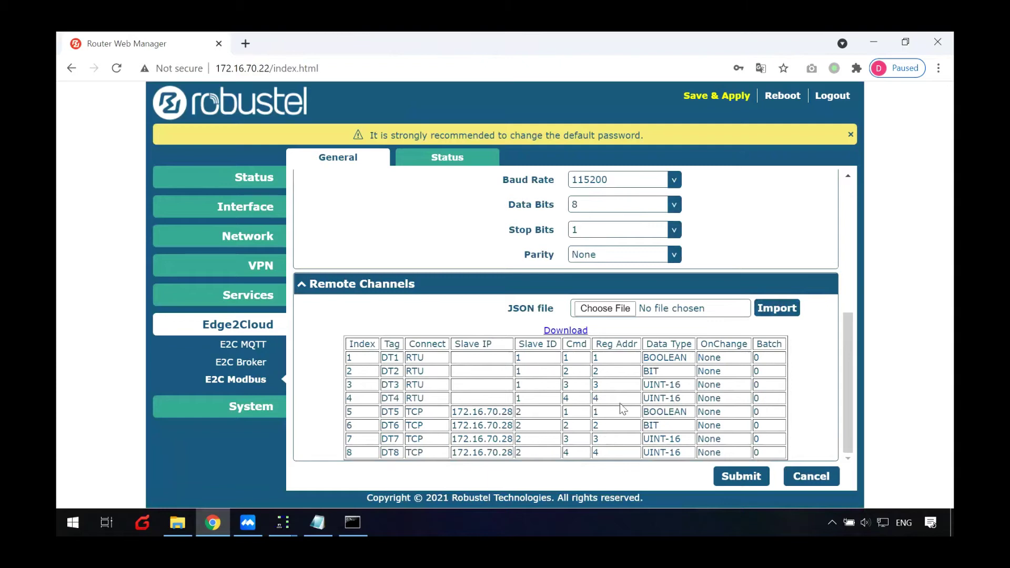
scroll(623, 410, up, 5)
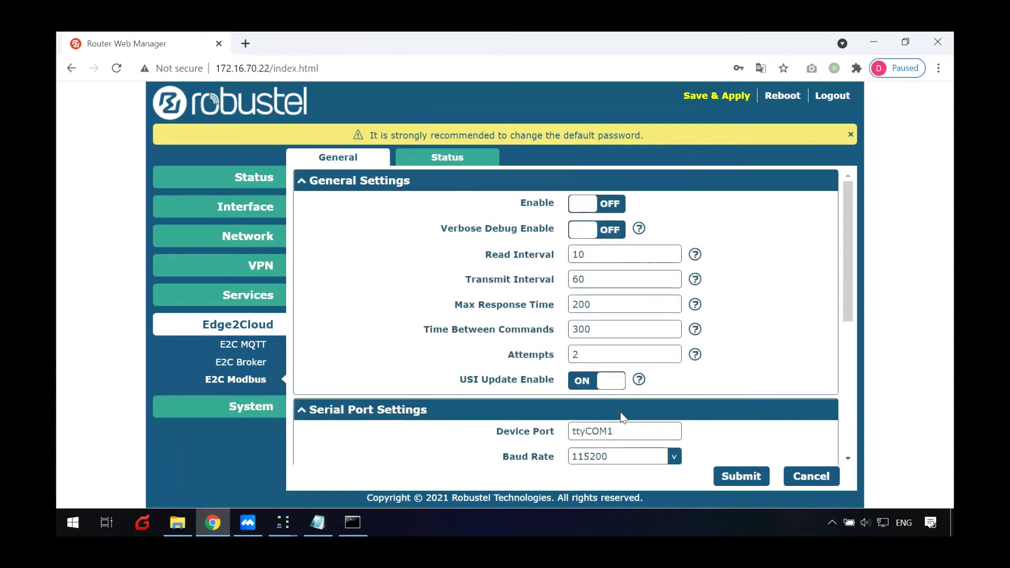
- Enable E2C Modbus with transmit interval 10 and change the device port from ttyCOM1 to ttyCOM2
click(600, 205)
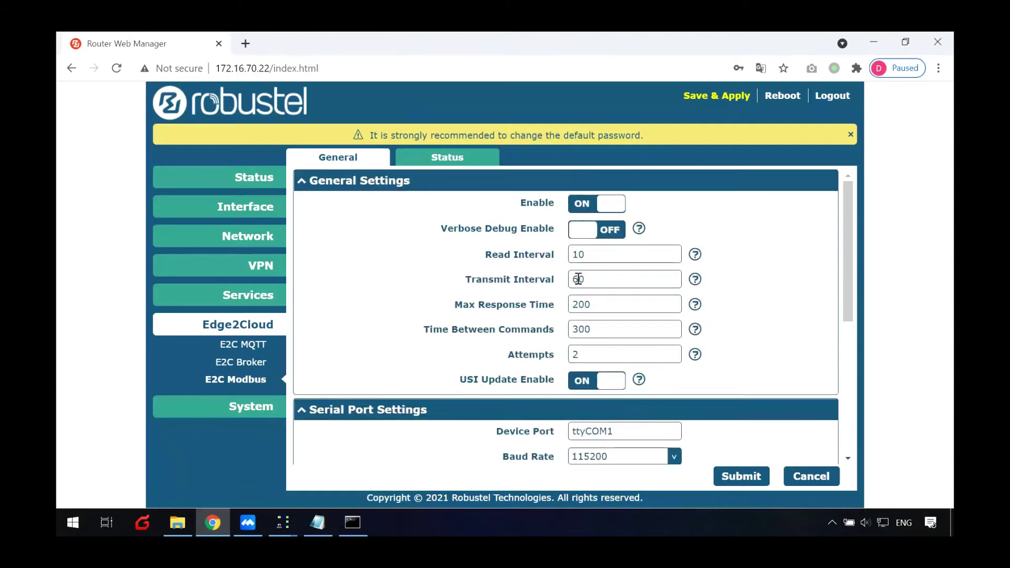
scroll(809, 322, down, 4)
scroll(811, 331, up, 1)
scroll(811, 334, up, 1)
click(642, 360)
key(BackSpace)
text(2)
scroll(758, 410, down, 4)
scroll(762, 410, up, 6)
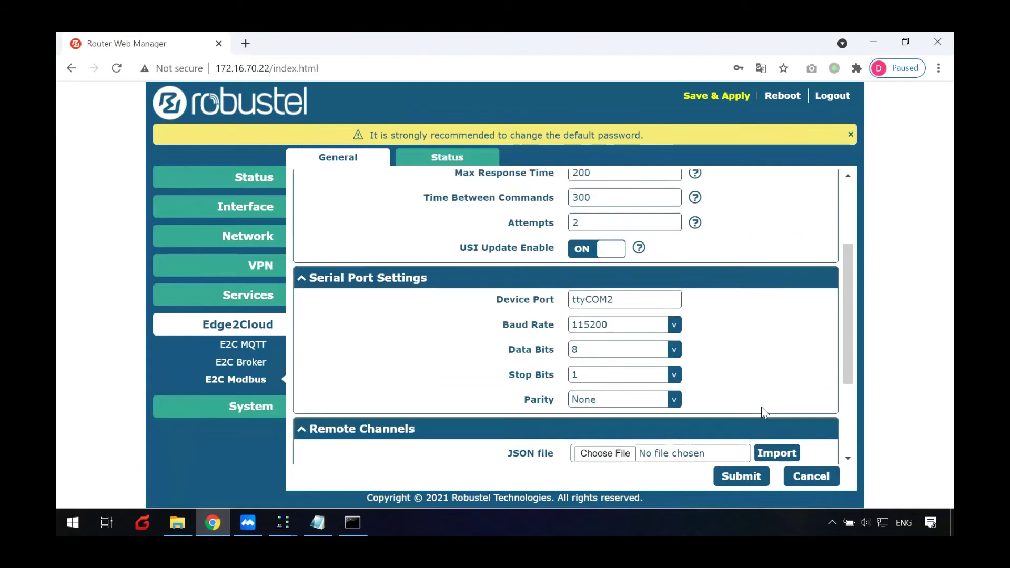
scroll(758, 442, down, 5)
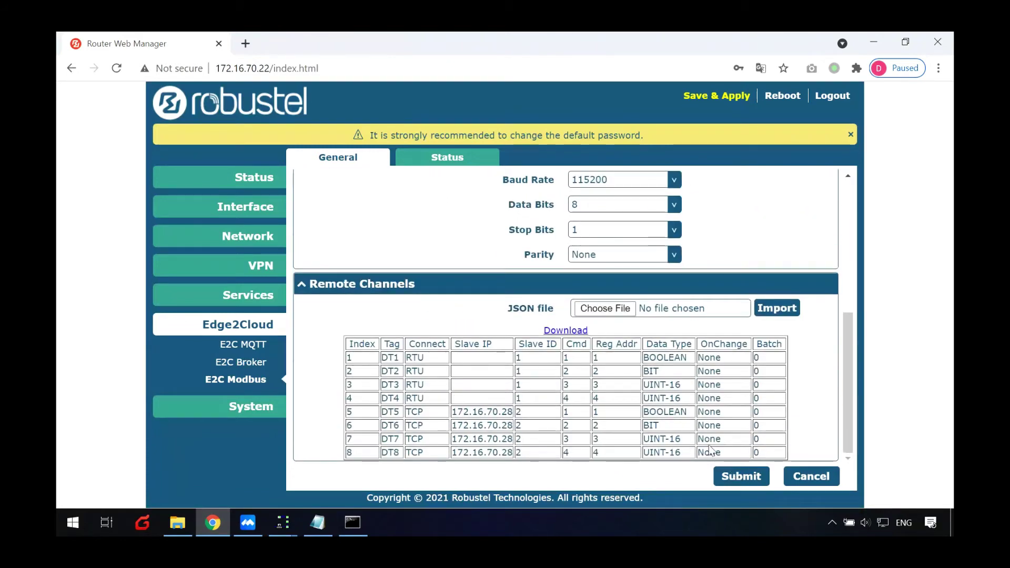
- Submit and Save & Apply the Modbus settings, then view the channel Status page
click(742, 476)
click(698, 95)
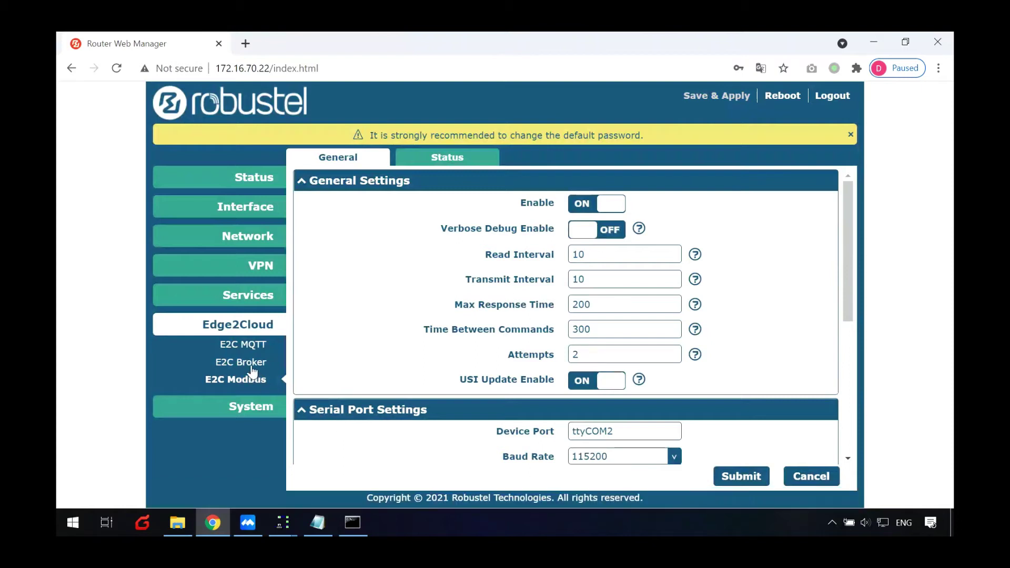
click(413, 157)
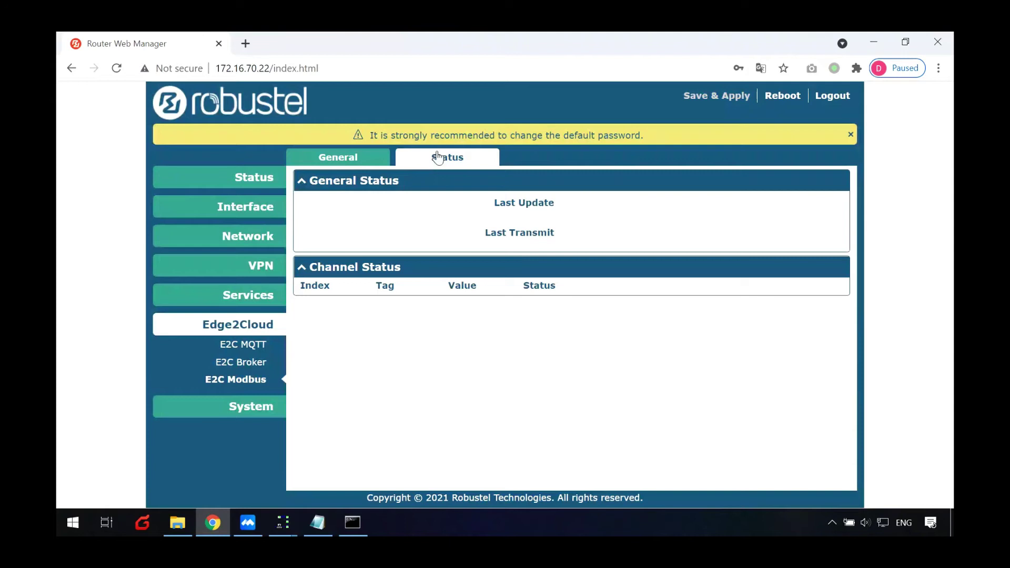
click(283, 522)
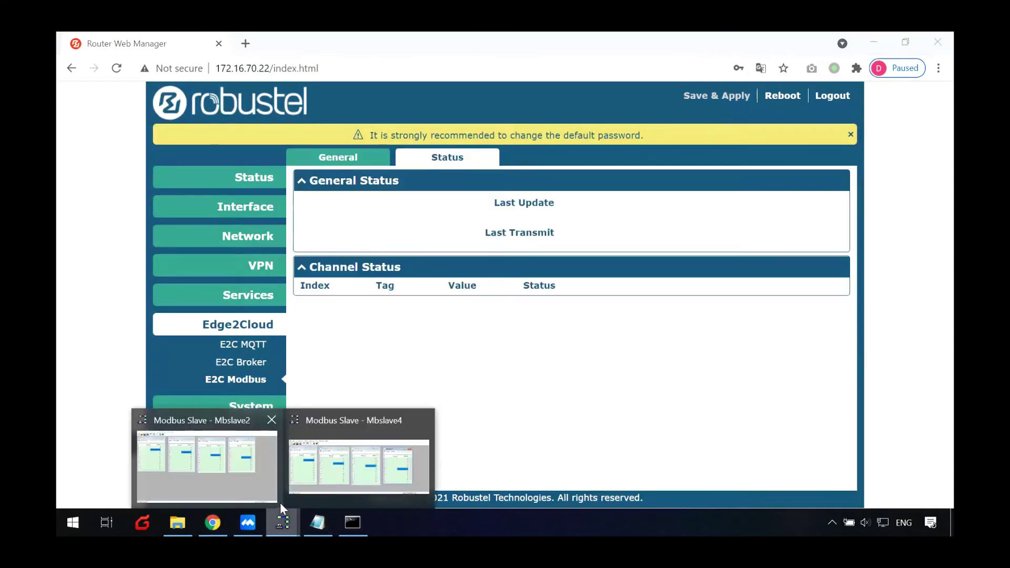
- Arrange the Mbslave2 and Mbslave4 windows side by side to compare registers 1, 1, 33, 44 and 0, 1, 55, 66
click(231, 479)
mouse_move(283, 522)
click(333, 460)
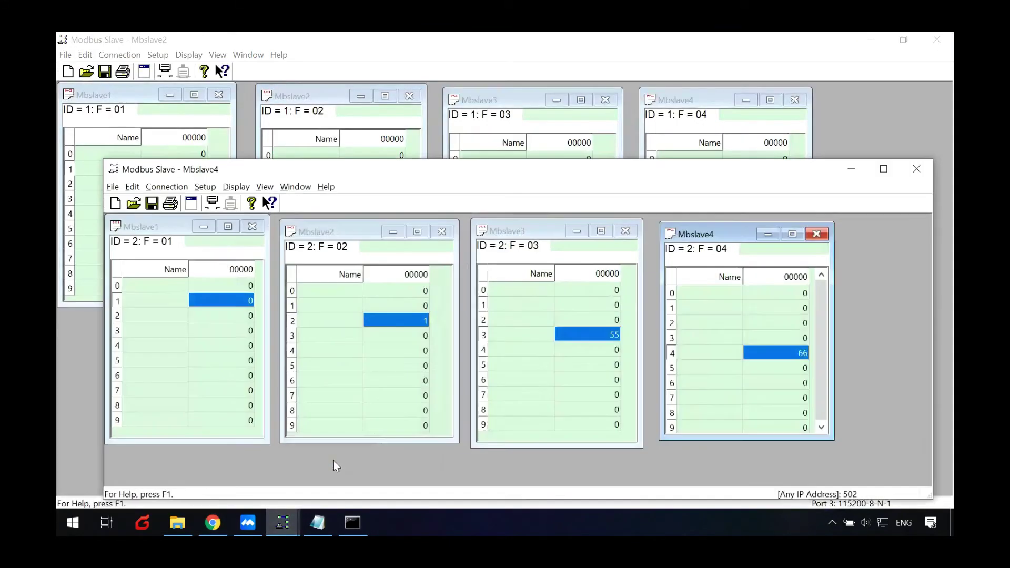
drag(439, 176, 421, 242)
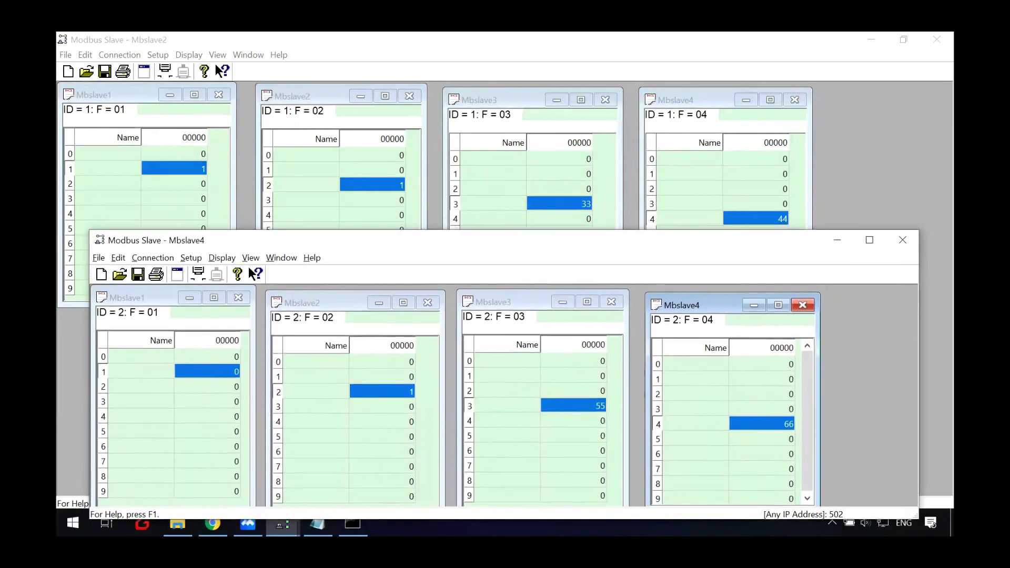
click(223, 526)
- Refresh the Modbus status and confirm all eight readings: true, 1, 33, 44, false, 1, 55, 66
click(445, 160)
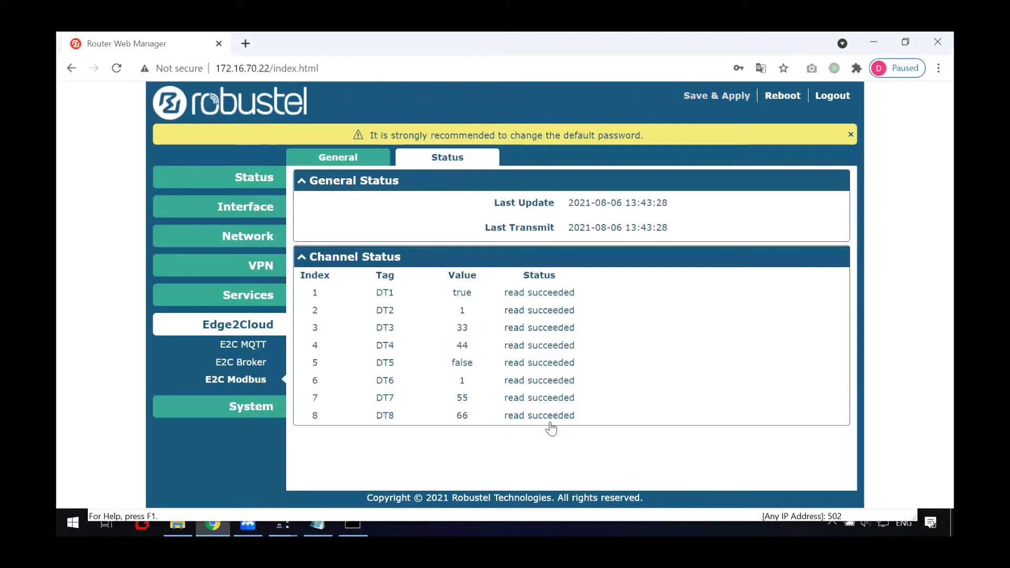
drag(454, 293, 544, 461)
click(515, 451)
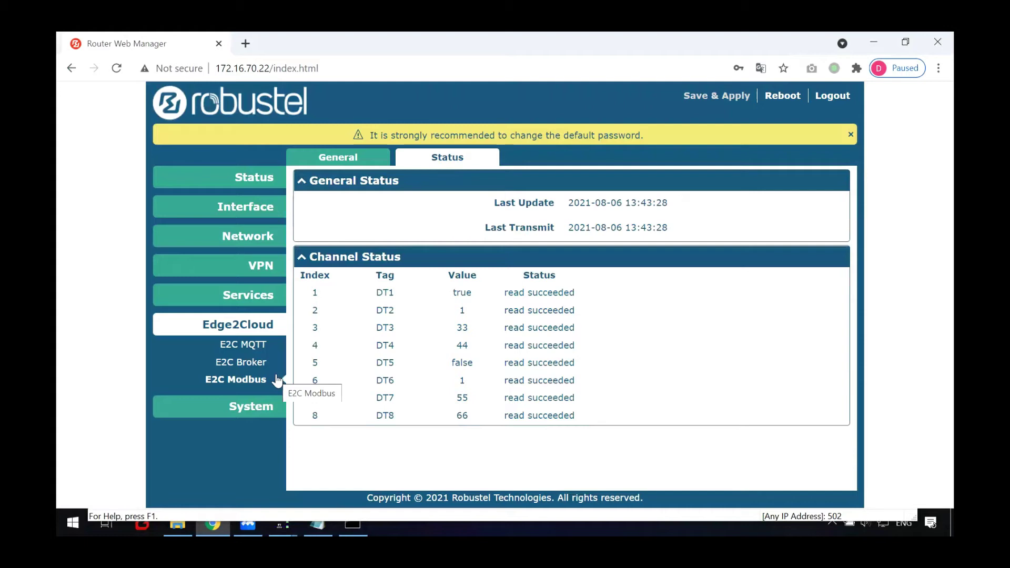
click(252, 365)
- Enable the E2C Broker and submit its settings
click(610, 204)
click(743, 476)
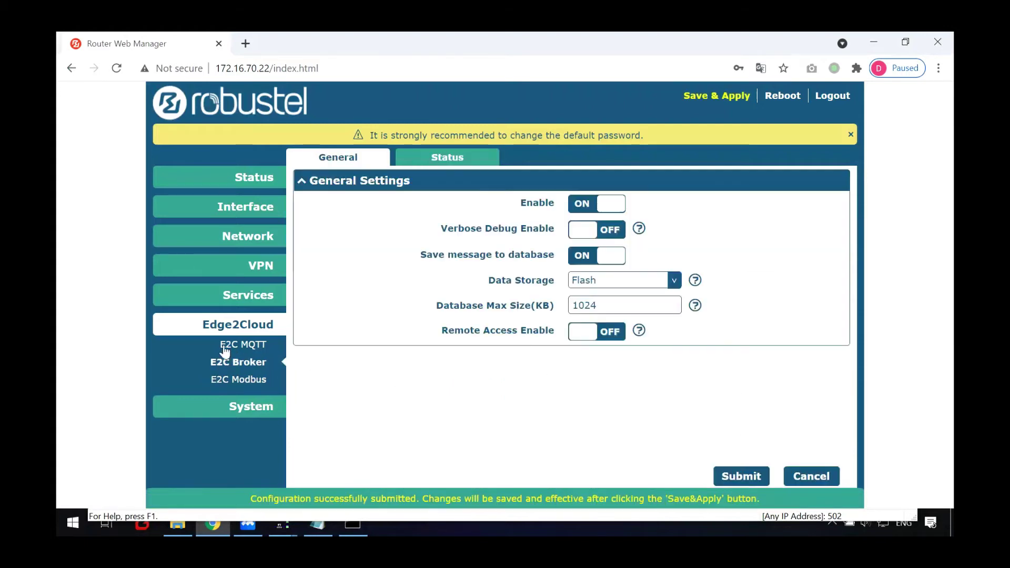
click(241, 346)
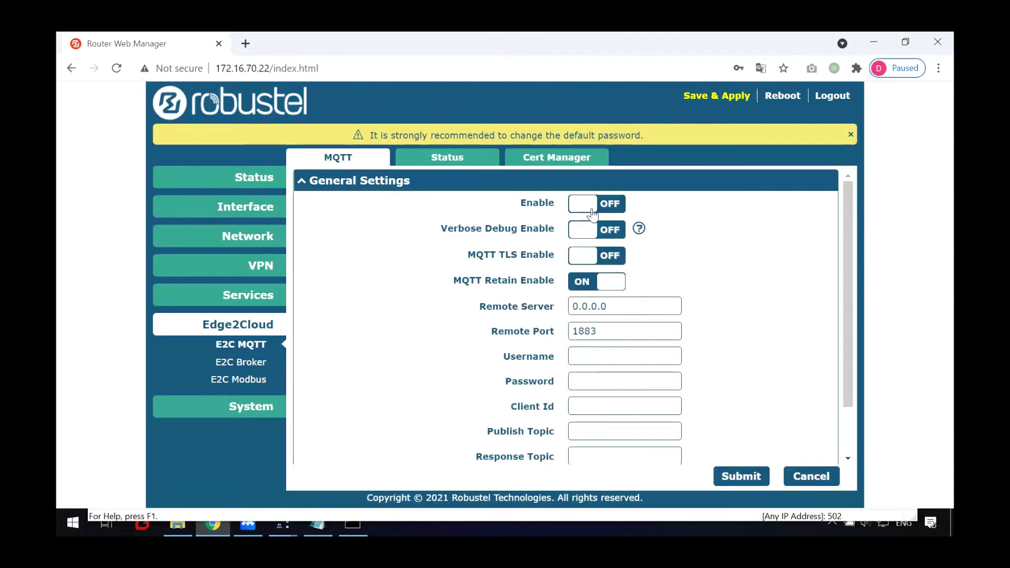
- Switch on the E2C MQTT client, keeping server 0.0.0.0 and port 1883 unchanged
click(610, 206)
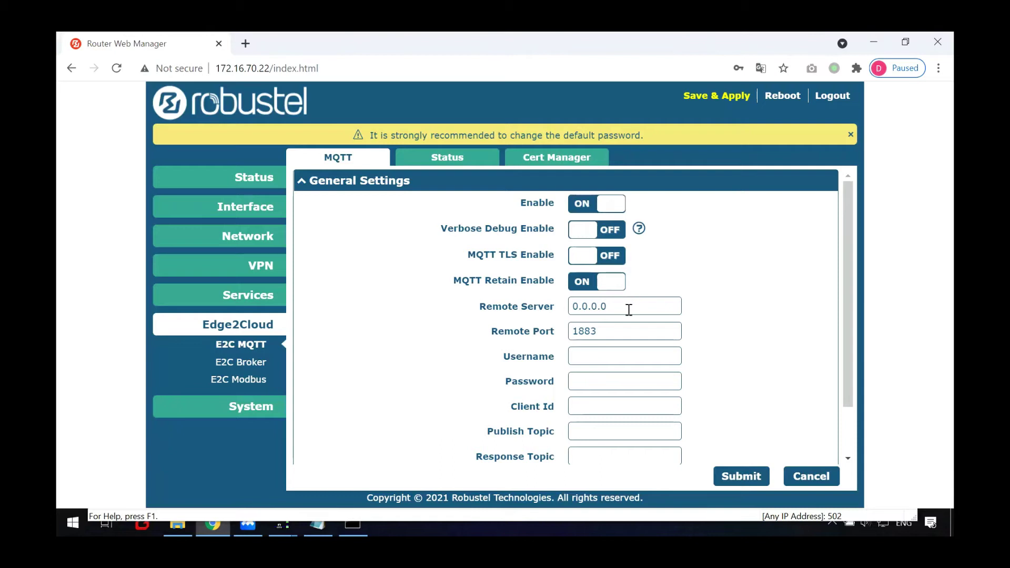
scroll(628, 311, down, 2)
scroll(615, 305, up, 2)
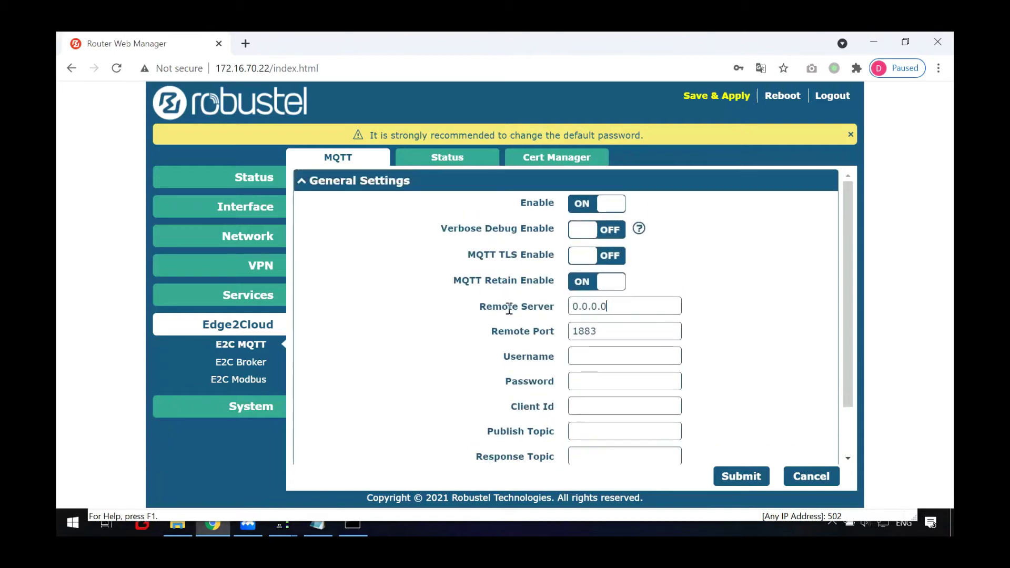
drag(479, 307, 552, 308)
click(406, 355)
click(353, 523)
click(352, 523)
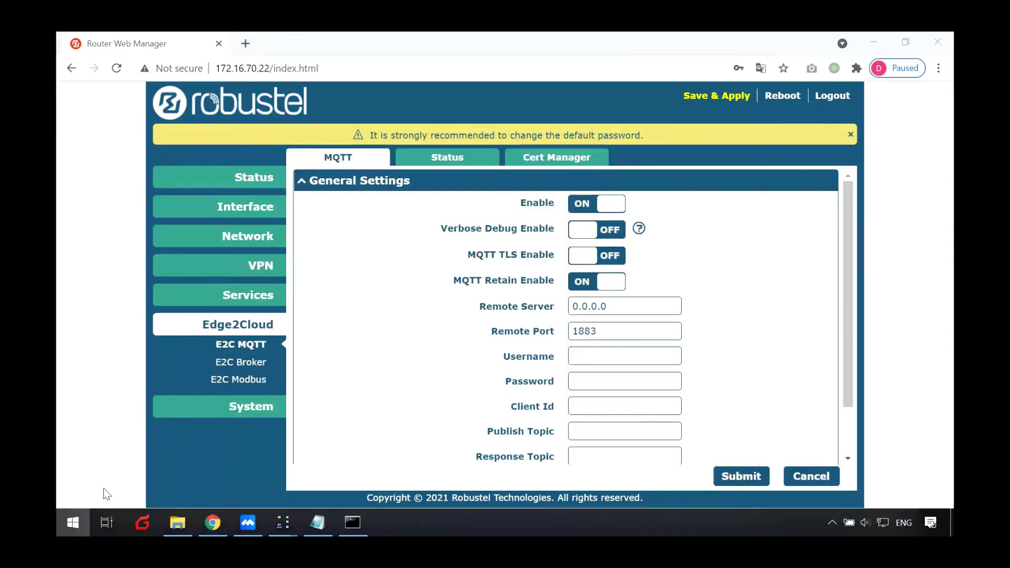
- Run Command Prompt as administrator via a CMD search, then bring up the Modbus To MQTT folder
key(super)
text(CMD)
right_click(228, 142)
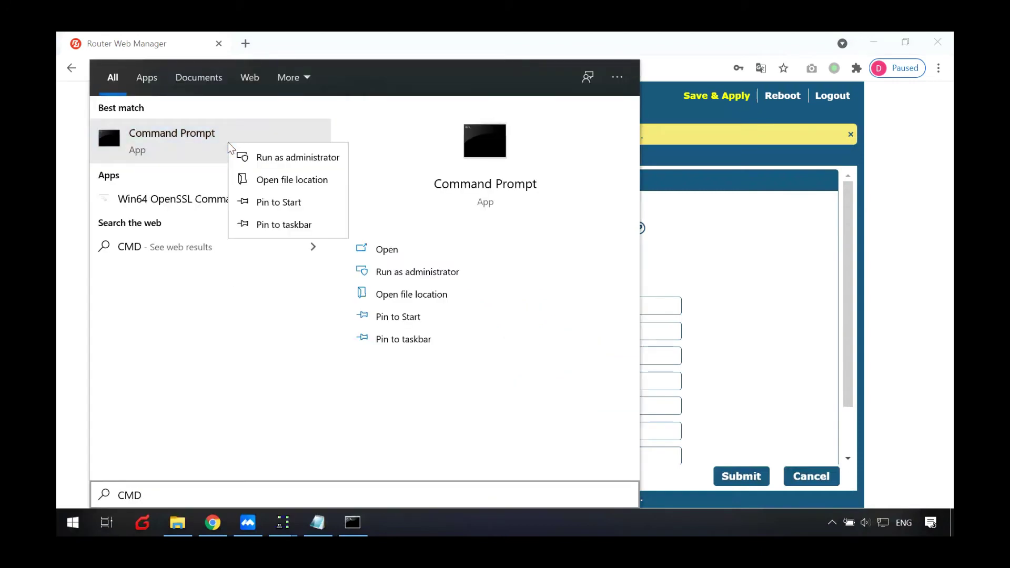
click(257, 157)
click(257, 154)
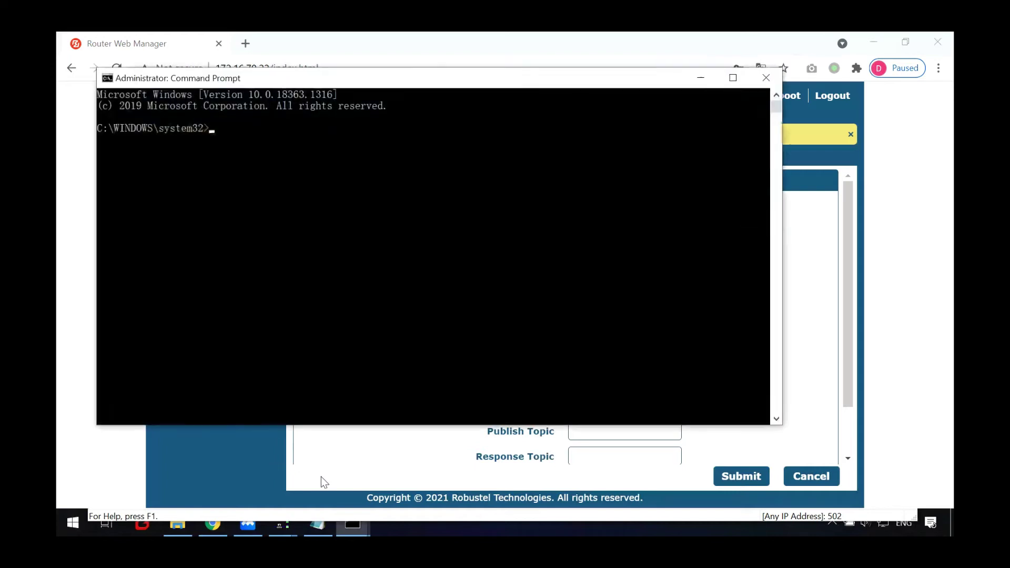
click(190, 524)
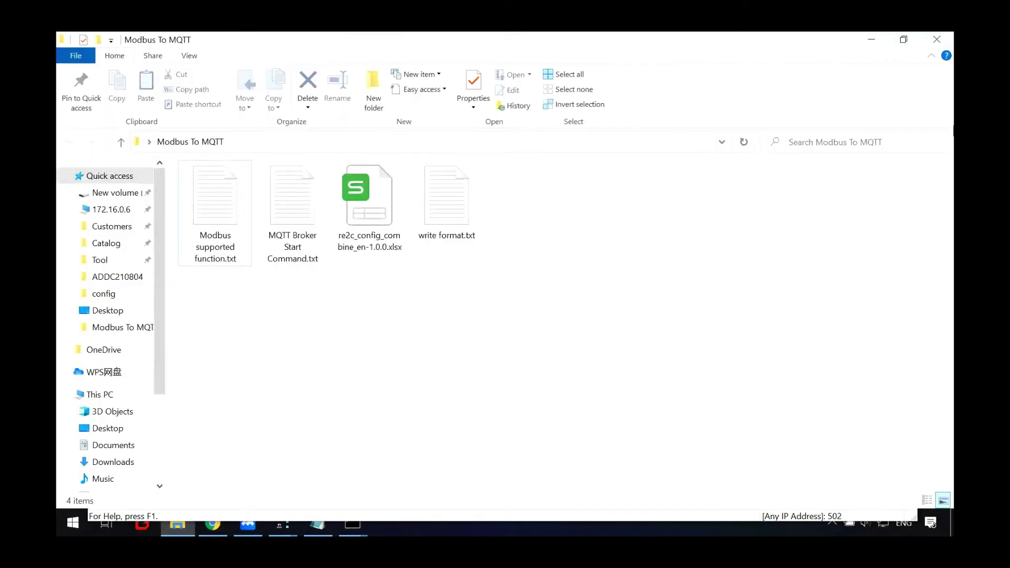
- Open MQTT Broker Start Command.txt in Notepad and take the path D:\Program Files\mosquitto
click(904, 41)
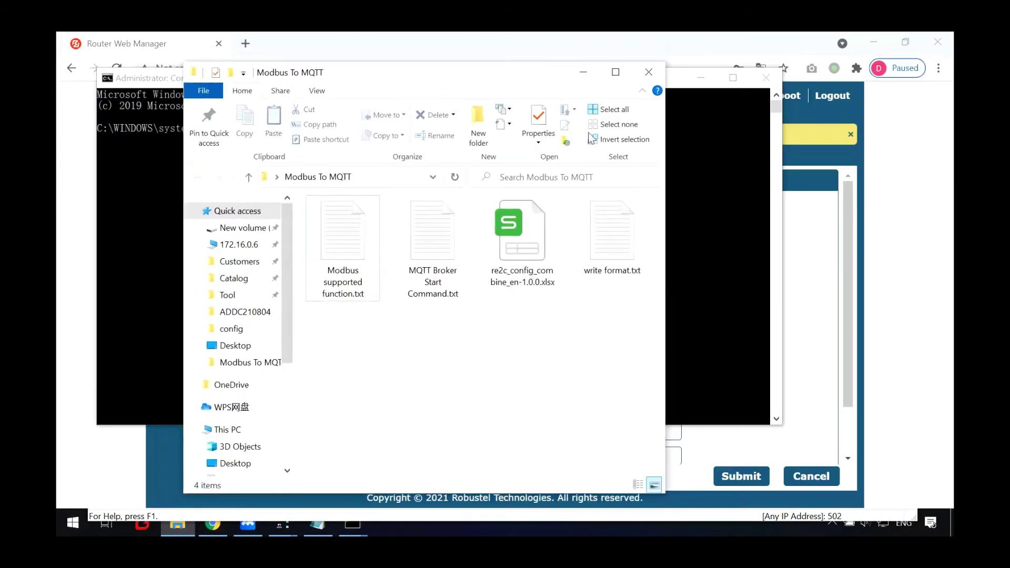
drag(430, 87, 627, 118)
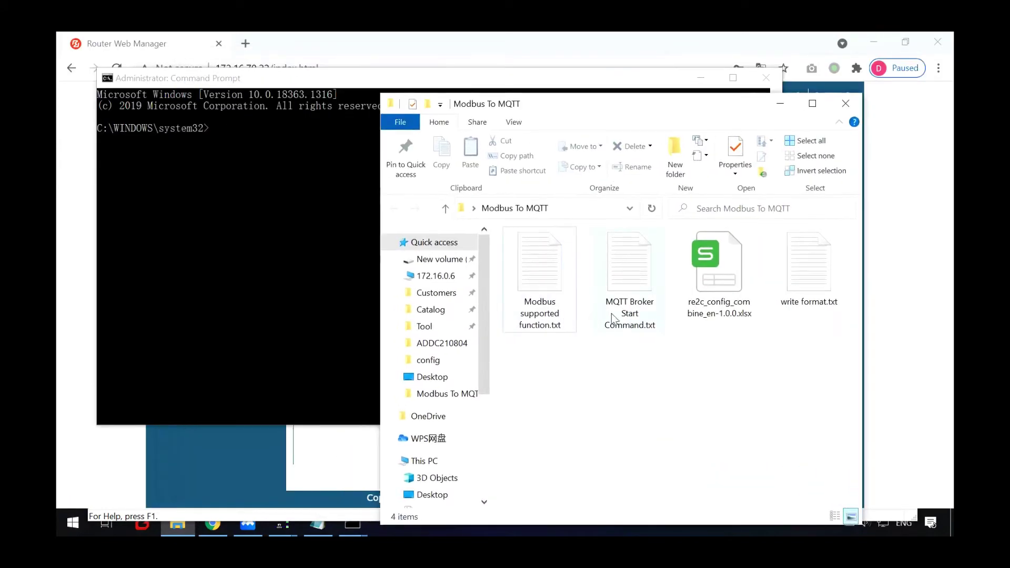
double_click(628, 289)
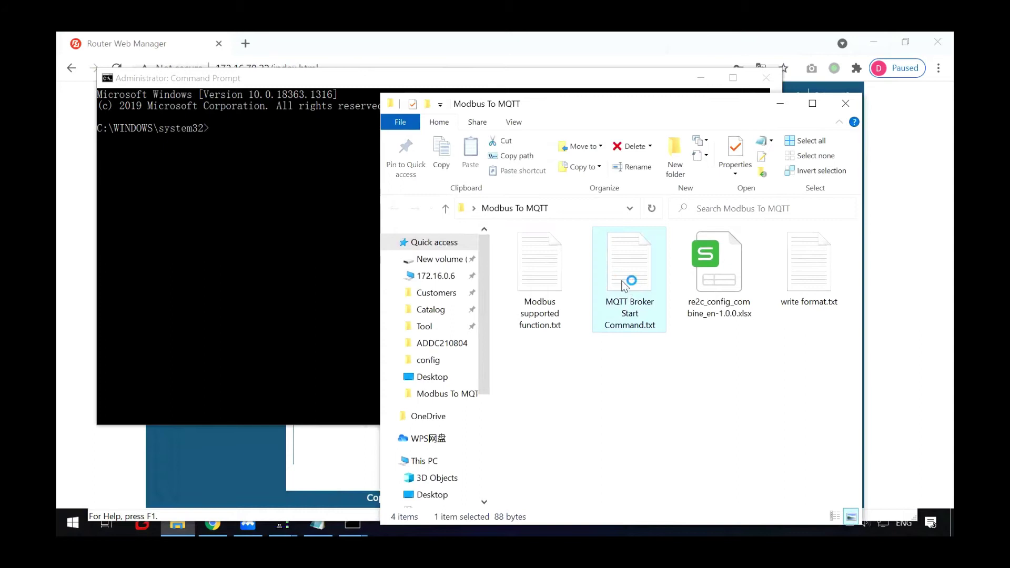
drag(211, 174, 551, 342)
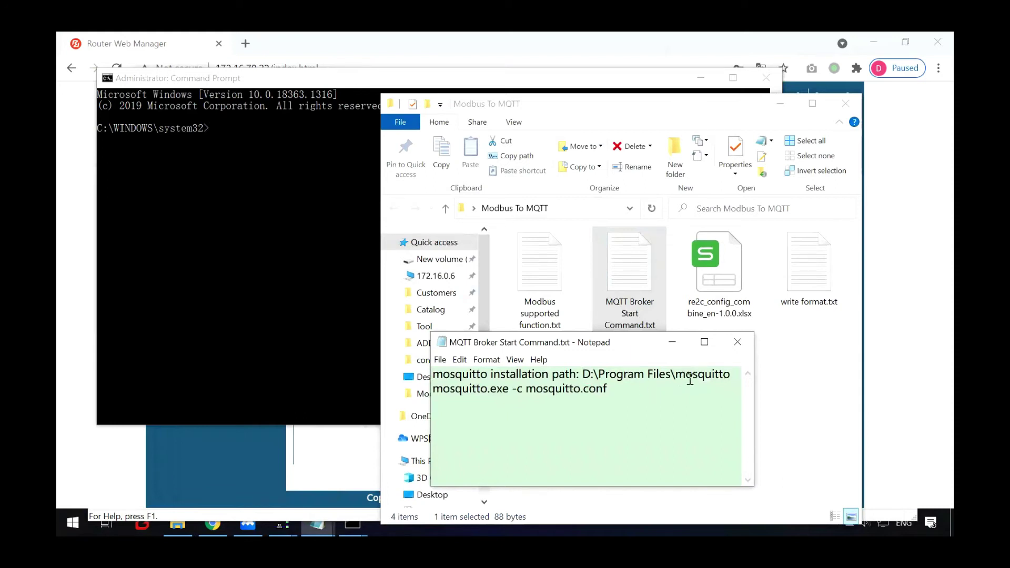
shift+click(731, 374)
click(330, 152)
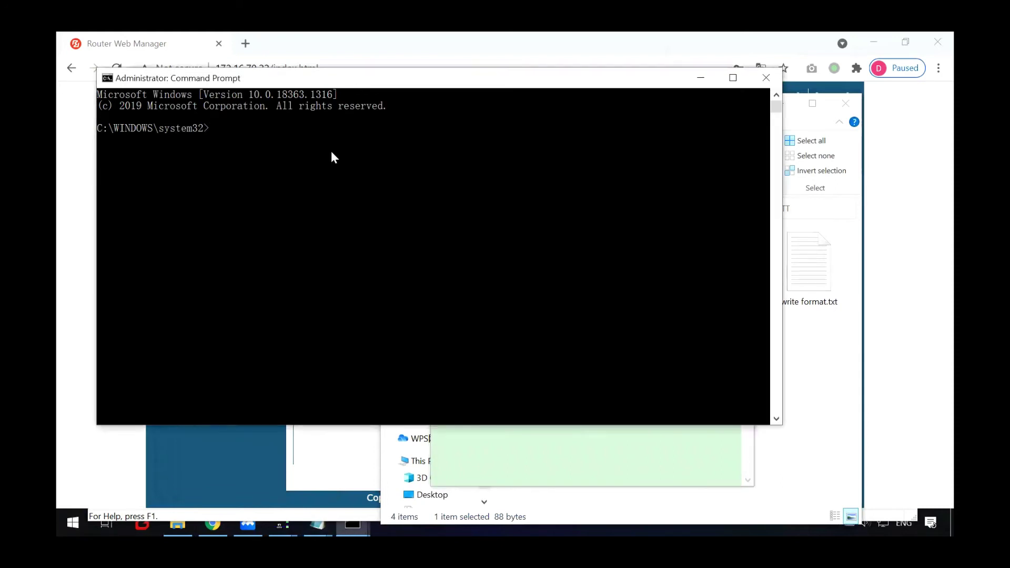
- Change the Command Prompt directory to D:\Program Files\mosquitto
text(d:)
key(Return)
text(cd)
text(D:\Program Files\mosquitto)
key(Return)
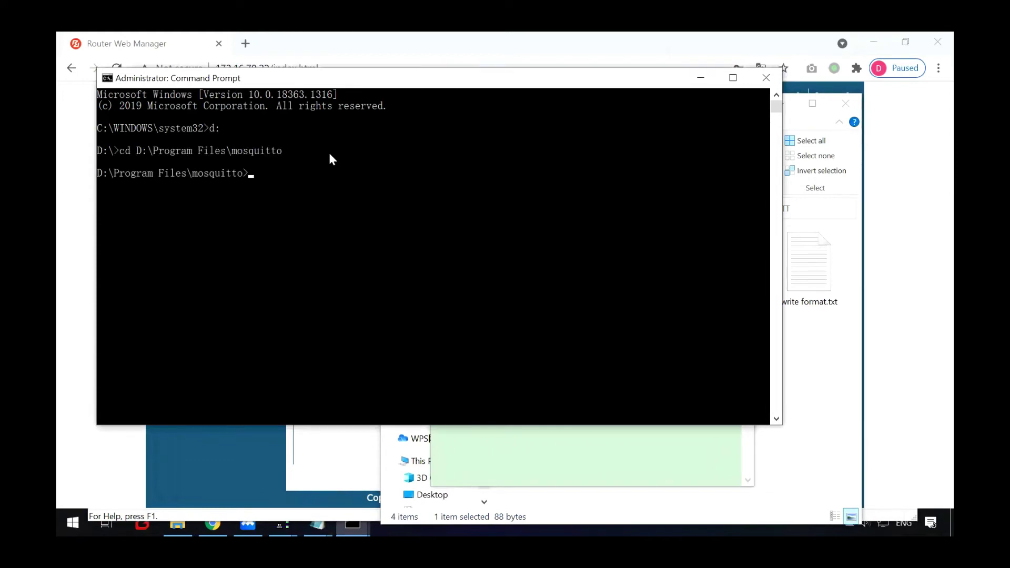
- Start the broker with mosquitto.exe -c mosquitto.conf, then close the notes and minimize its console
click(509, 442)
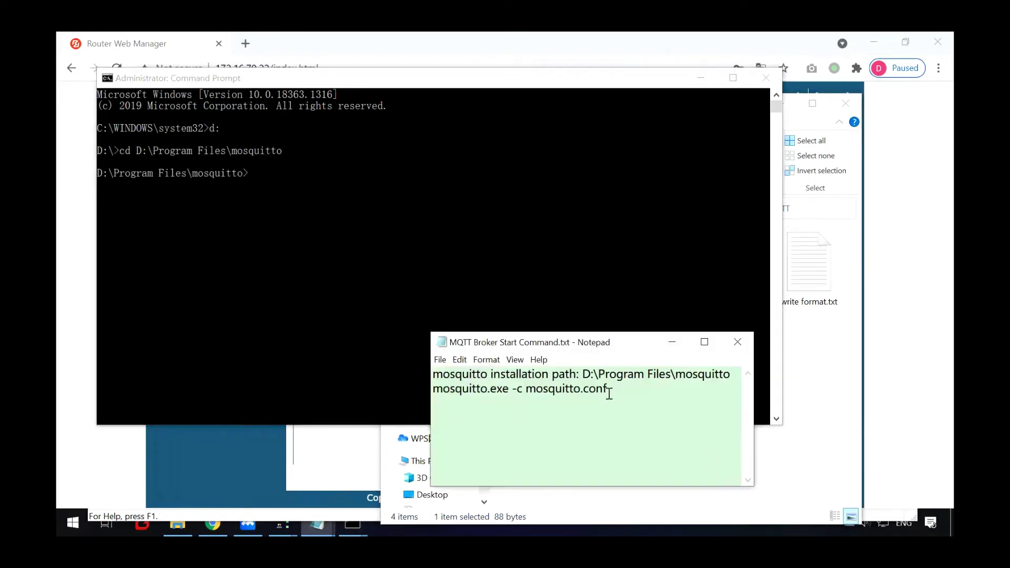
drag(610, 392, 411, 389)
key(ctrl+c)
click(343, 178)
key(ctrl+v)
key(Return)
click(515, 451)
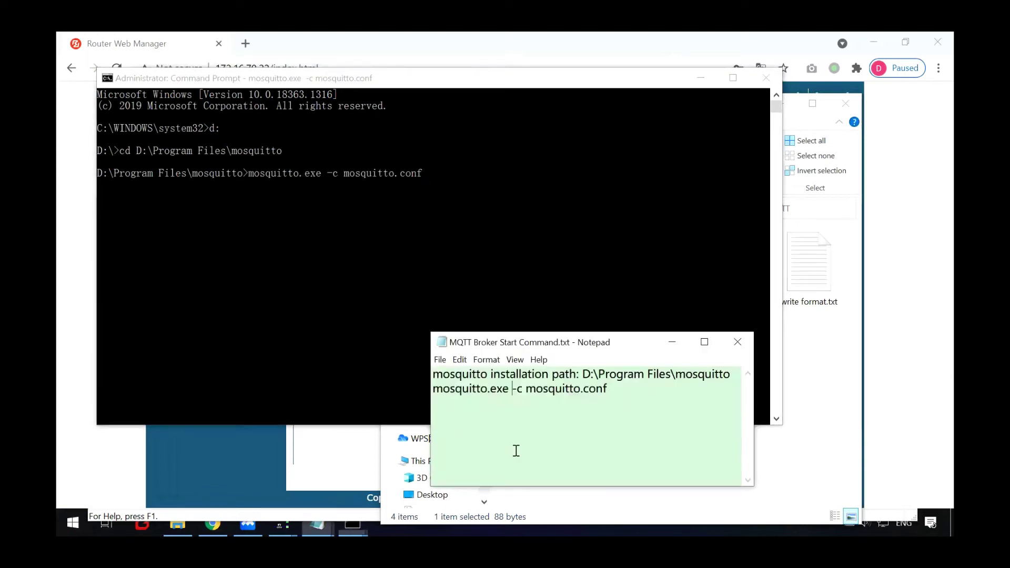
click(732, 336)
drag(782, 425, 509, 284)
click(447, 78)
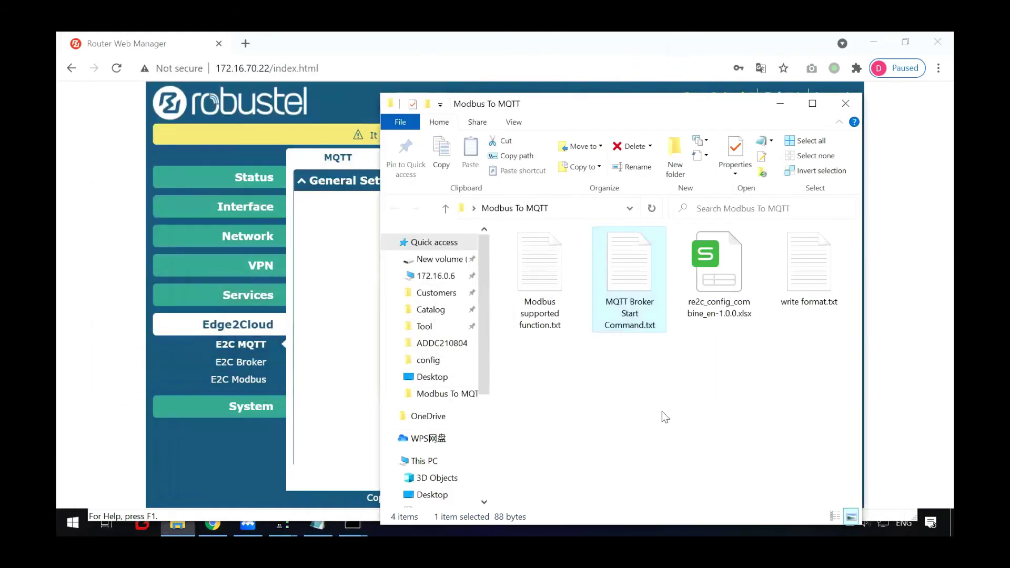
click(781, 103)
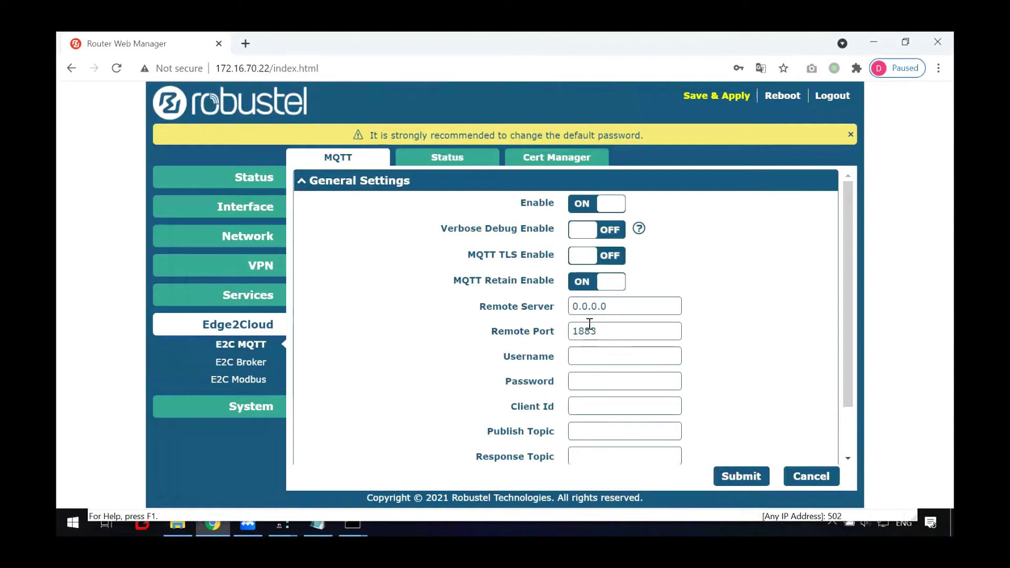
- Copy the PC's IPv4 address 172.16.70.28 and paste it as the router's Remote Server
mouse_move(352, 523)
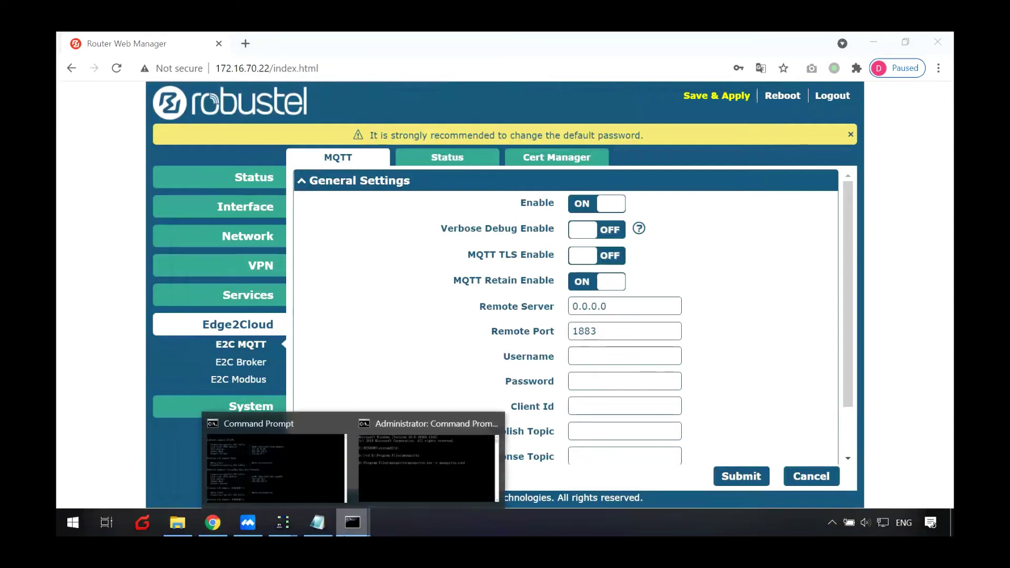
click(284, 458)
drag(454, 233, 393, 238)
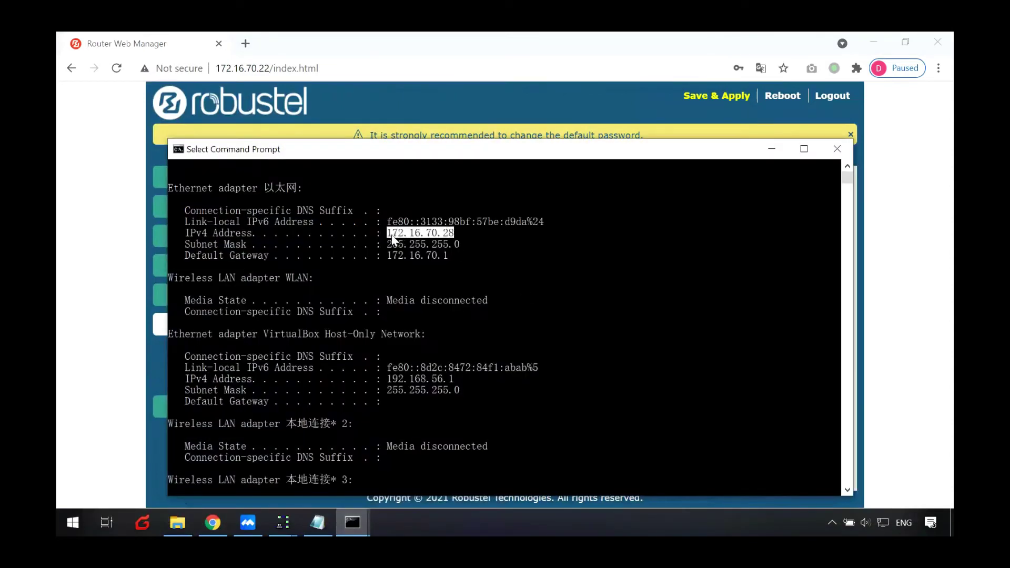
key(ctrl+c)
click(122, 261)
drag(624, 312, 464, 288)
key(ctrl+v)
scroll(734, 296, down, 2)
click(612, 292)
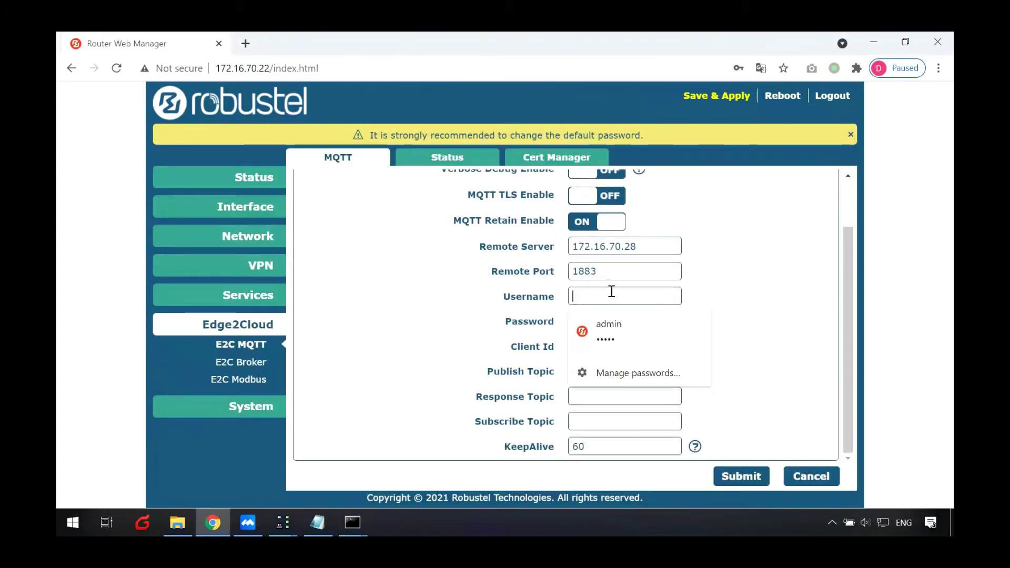
- Enter username admin with its password and set topics meter/read, meter/response and meter/write
text(admin)
key(Tab)
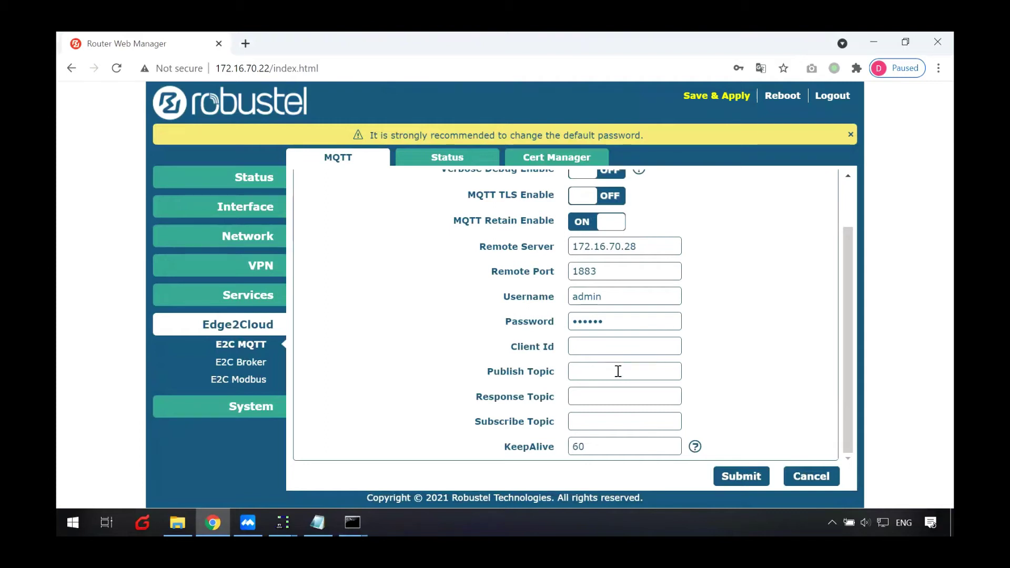
text(meter)
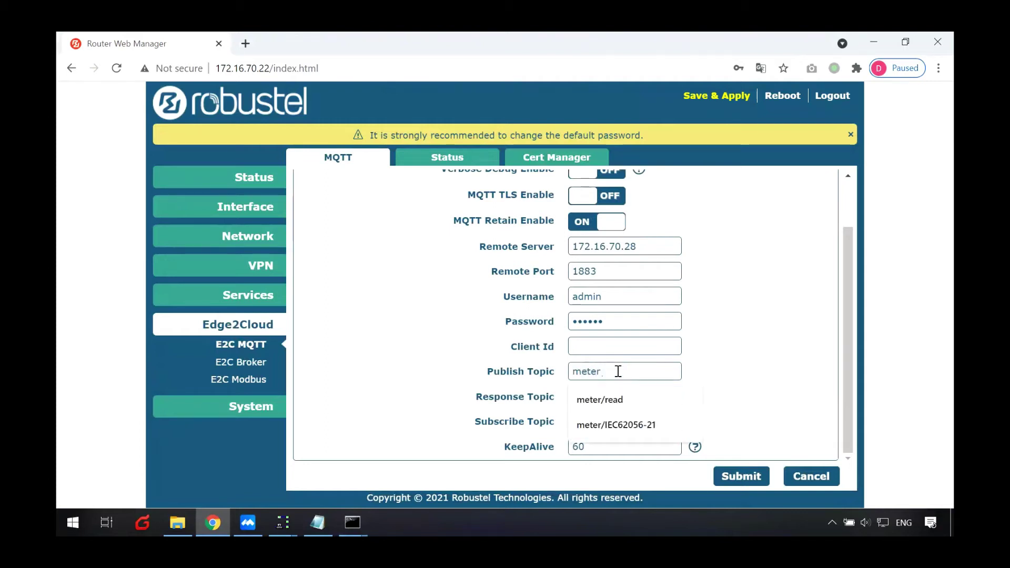
click(610, 399)
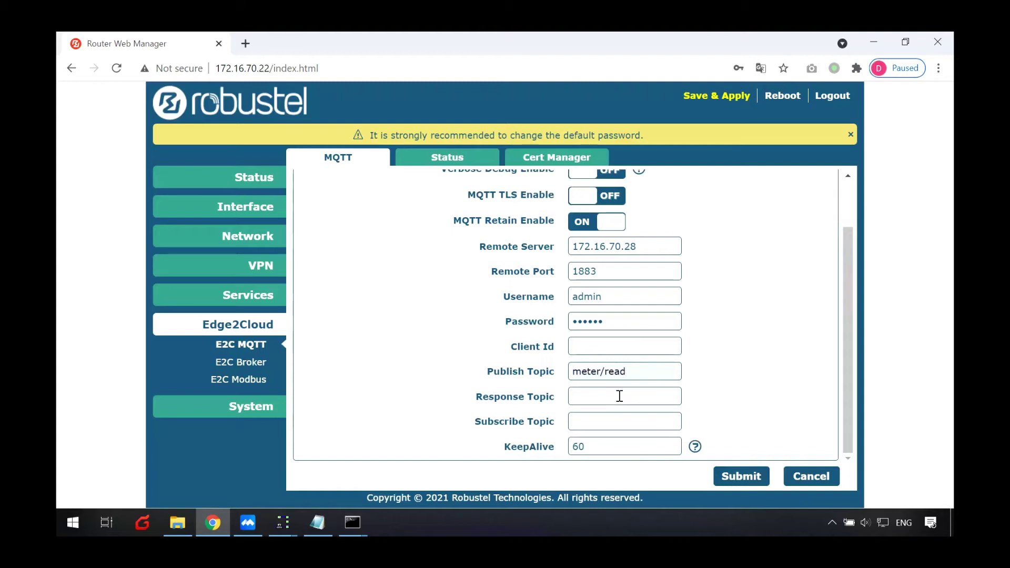
click(620, 397)
click(648, 447)
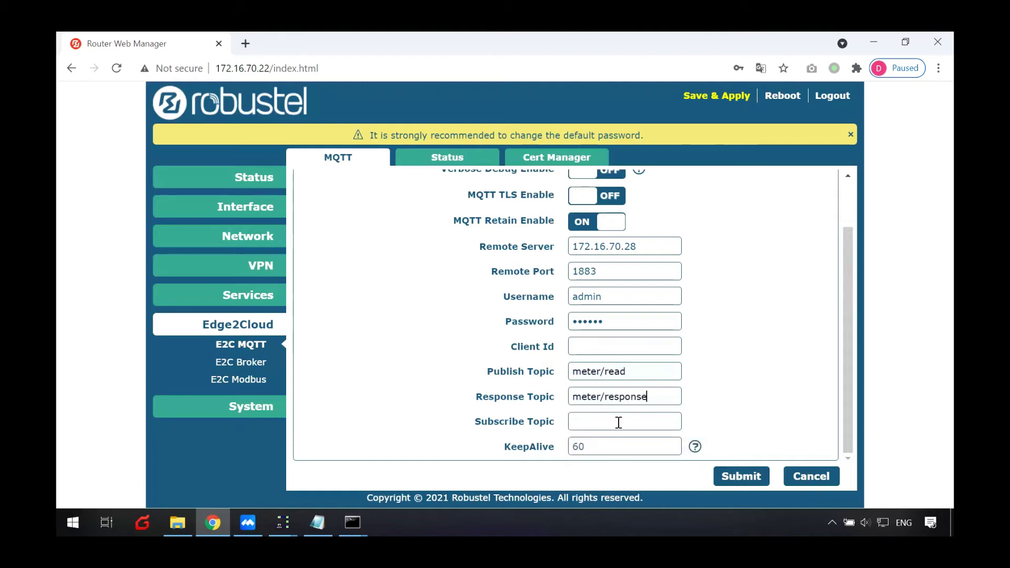
click(619, 421)
click(621, 345)
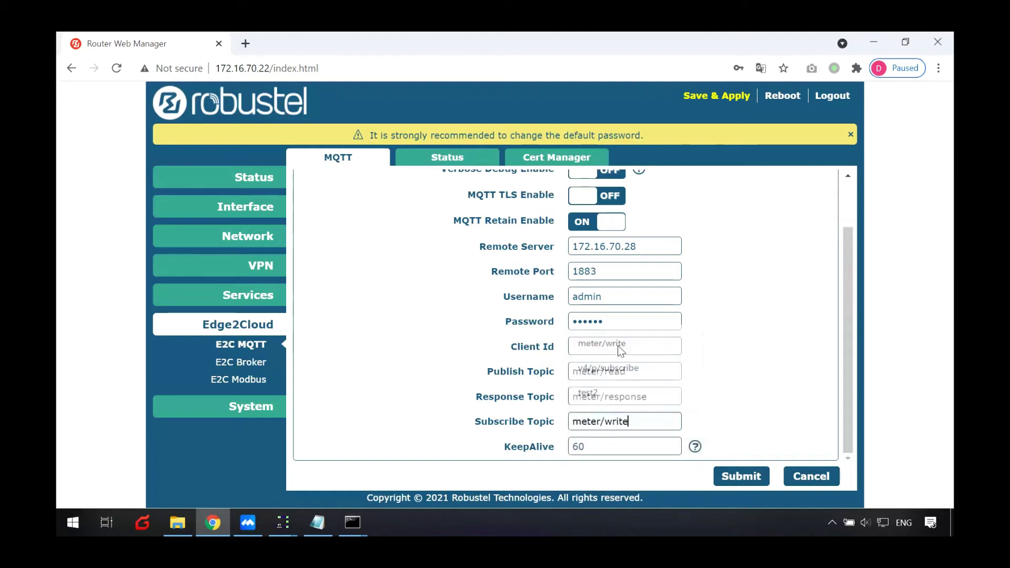
- Verify the topics, then submit and Save & Apply the MQTT settings, dismissing the password prompt
drag(572, 371, 677, 398)
drag(576, 423, 744, 417)
click(763, 408)
click(756, 473)
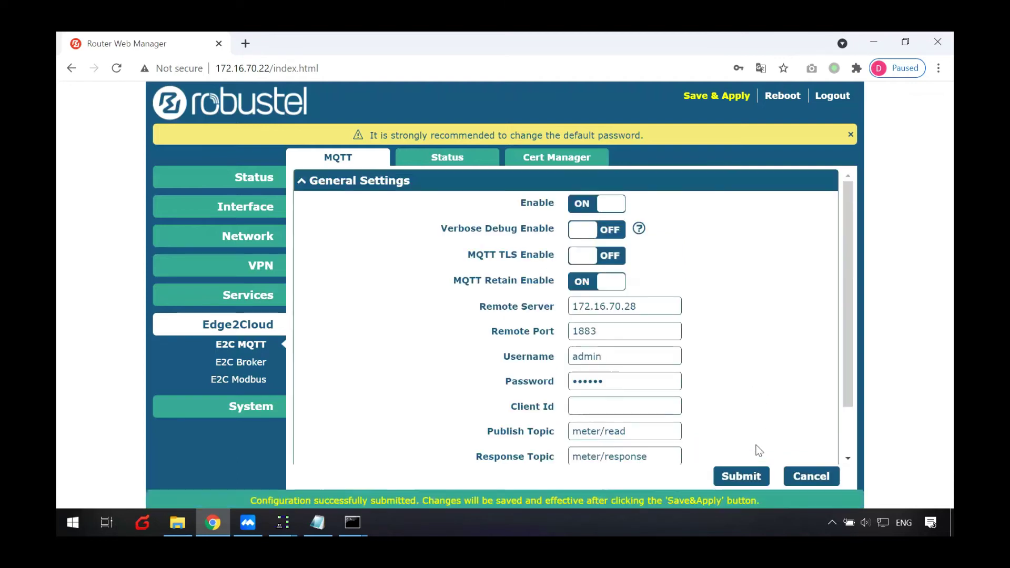
click(713, 104)
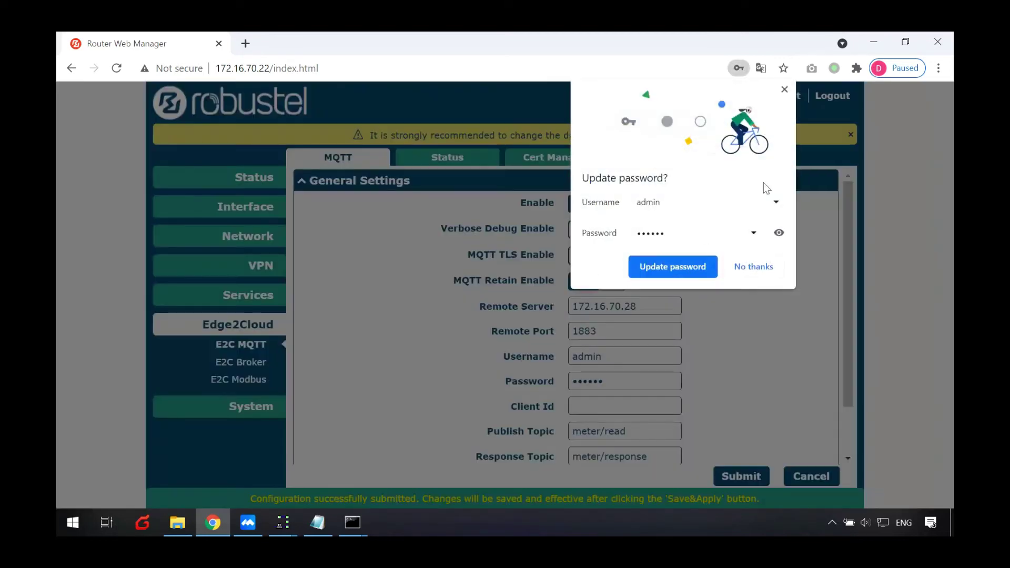
click(786, 97)
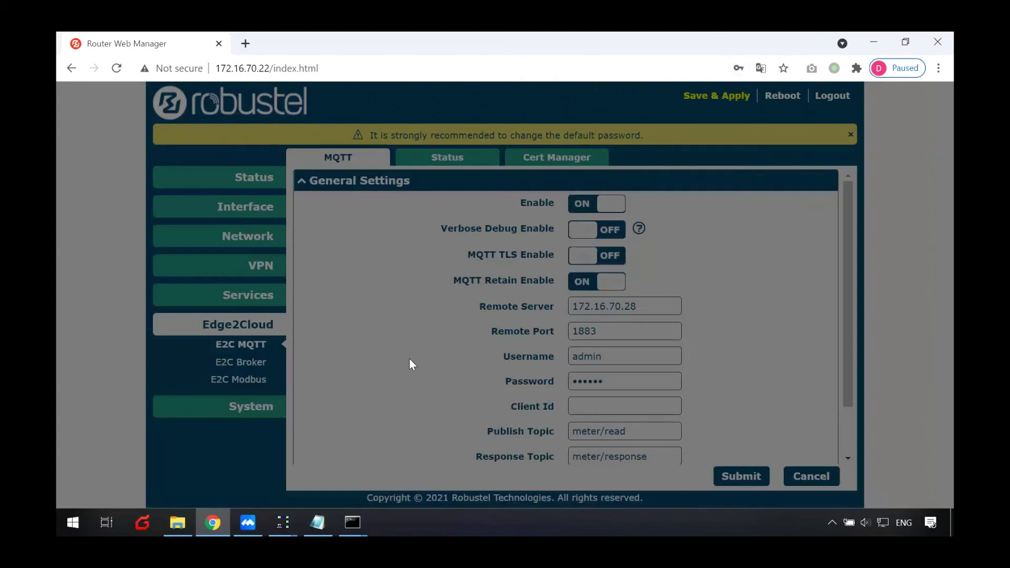
key(super)
- Search the Start menu for mqt and launch MQTTBox
text(mqt)
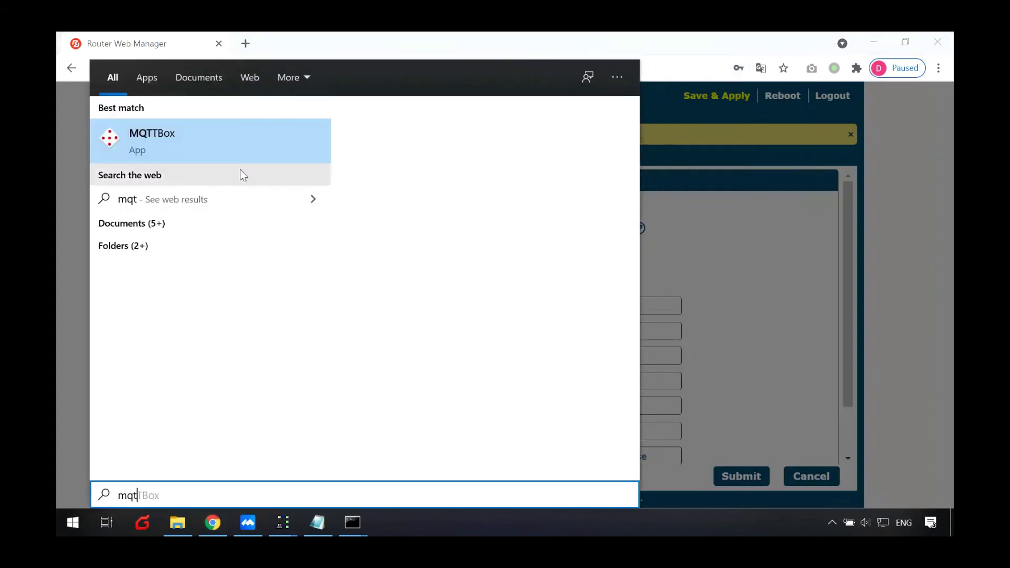
click(198, 137)
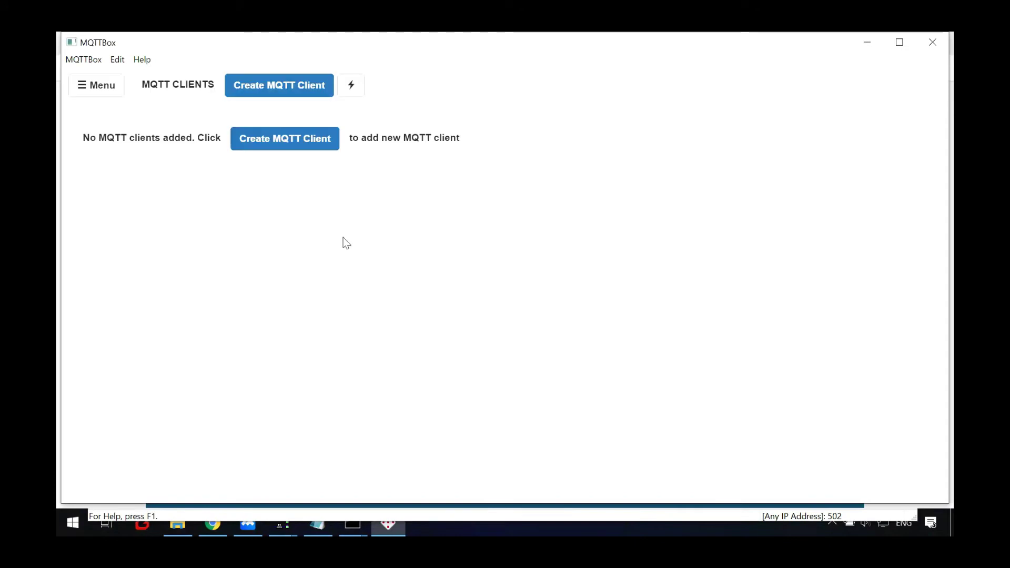
- Create a new MQTT client named client using the mqtt / tcp protocol
click(266, 147)
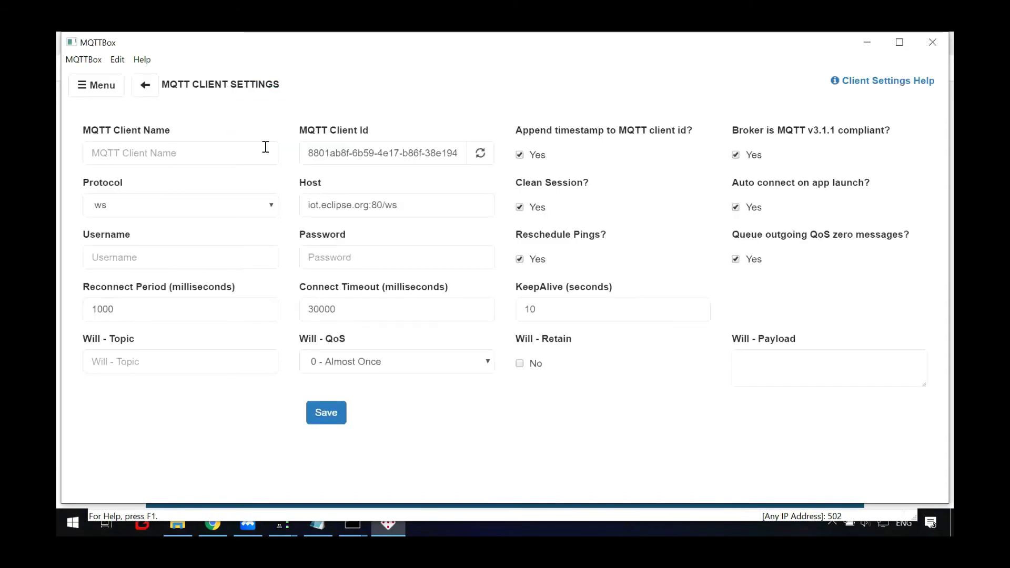
text(cli)
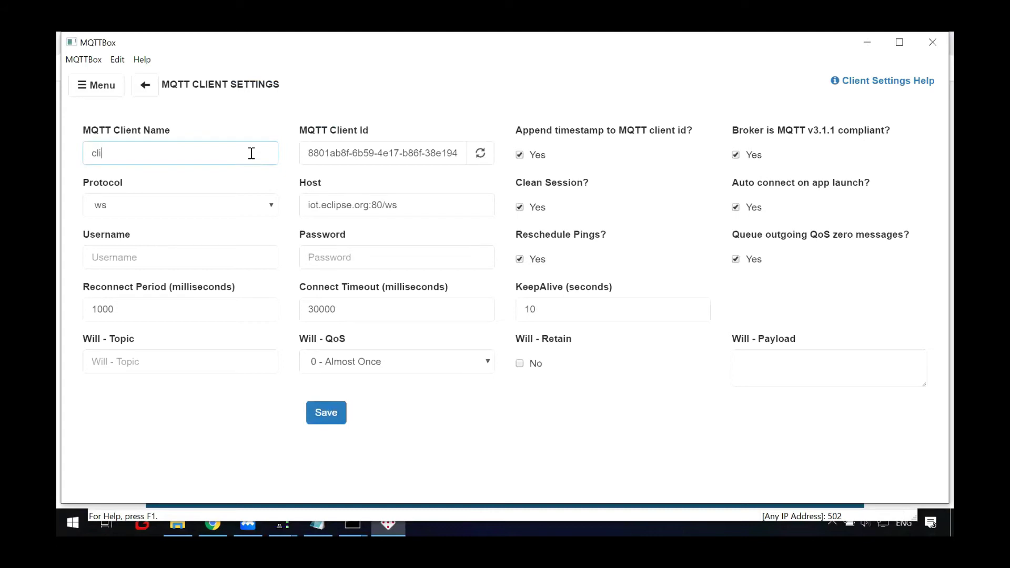
click(257, 204)
click(172, 247)
- Copy the IPv4 address 172.16.70.28 from the console and paste it as the client's host
click(342, 204)
mouse_move(367, 522)
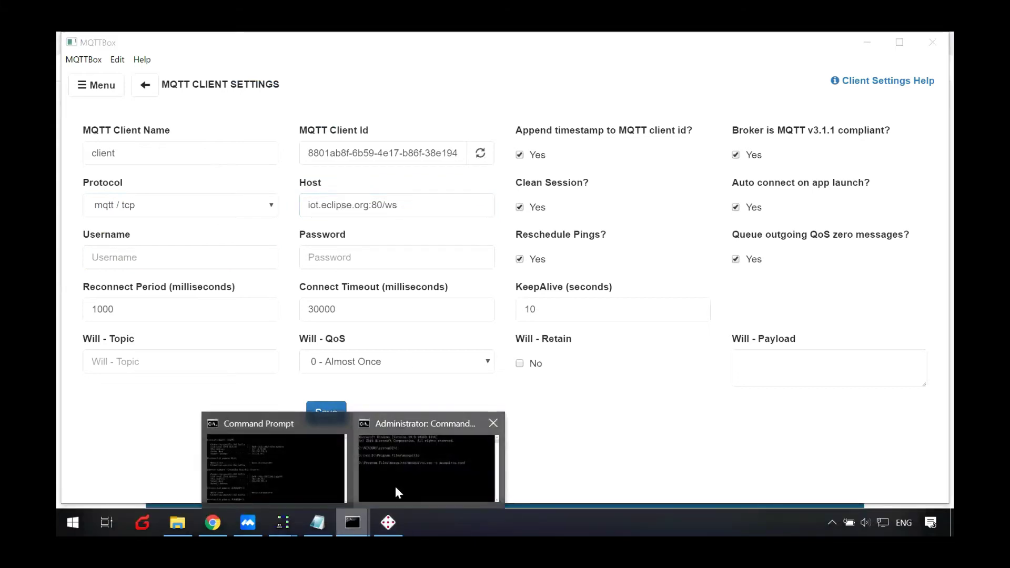
click(396, 486)
click(440, 419)
click(352, 523)
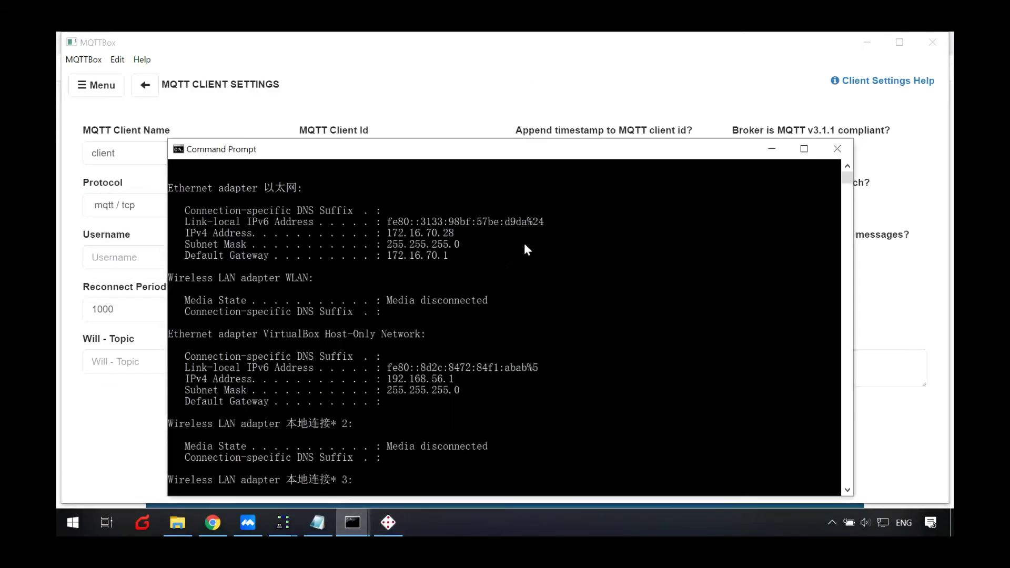
drag(454, 236, 389, 230)
key(ctrl+c)
click(772, 149)
click(383, 210)
drag(395, 210, 248, 214)
key(ctrl+v)
- Enter username admin and the broker password, then save the client to connect
click(177, 254)
text(admin)
key(Tab)
text(pub)
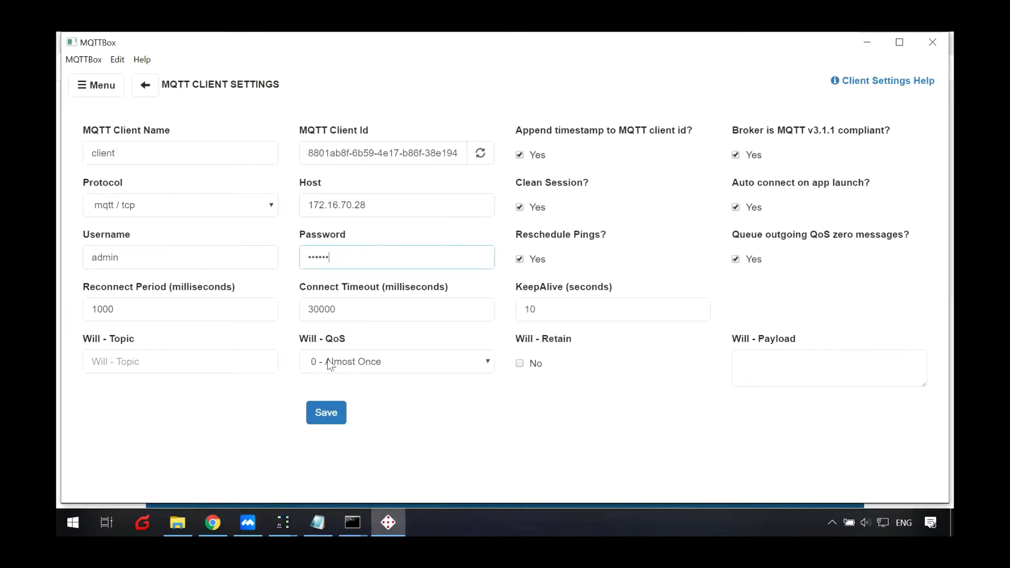
click(316, 411)
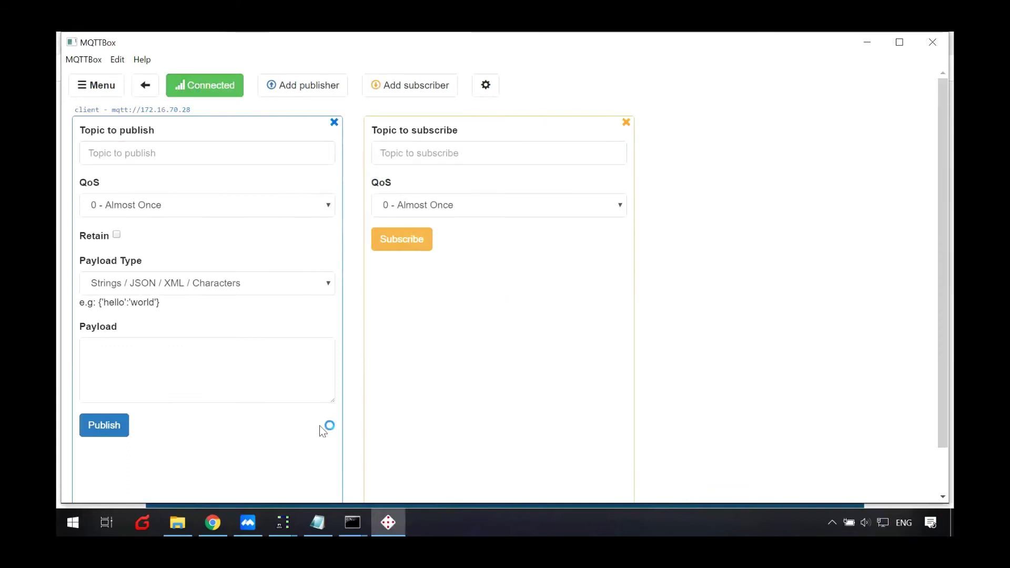
- Copy the router's publish topic meter/read and subscribe to it in MQTTBox
click(223, 522)
scroll(604, 389, down, 1)
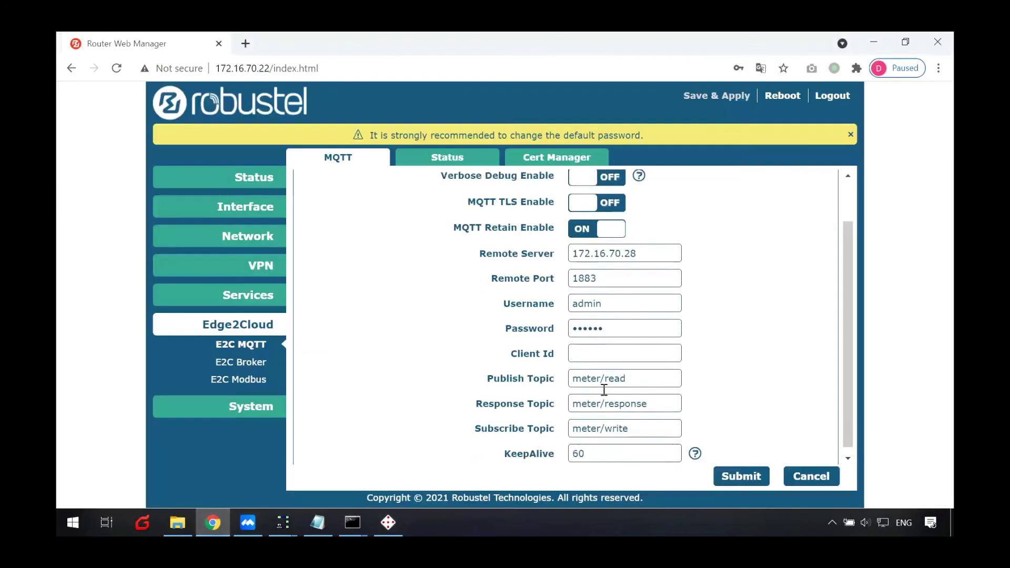
drag(628, 371, 511, 367)
key(ctrl+c)
click(389, 523)
click(419, 152)
key(ctrl+v)
click(459, 265)
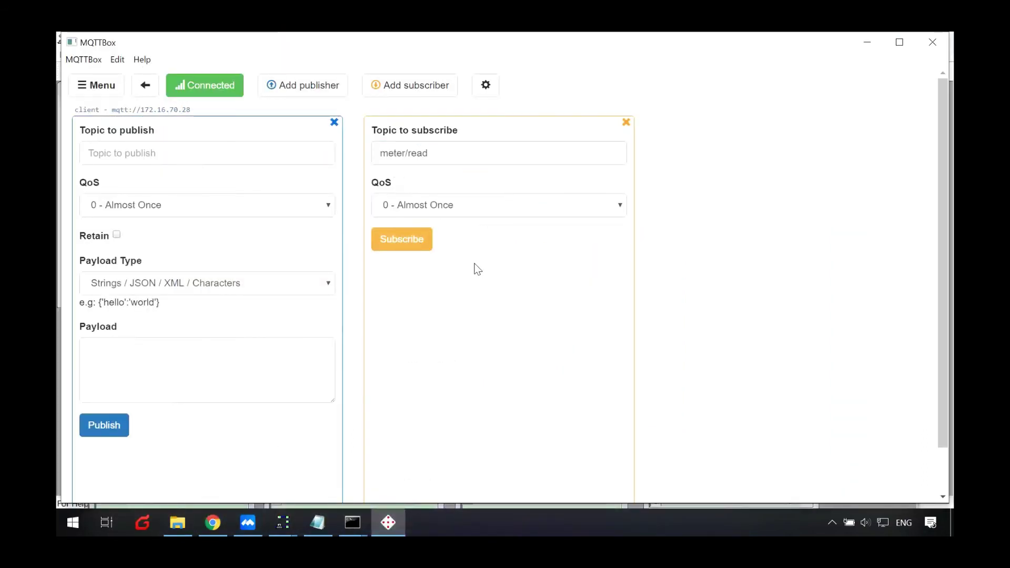
click(428, 243)
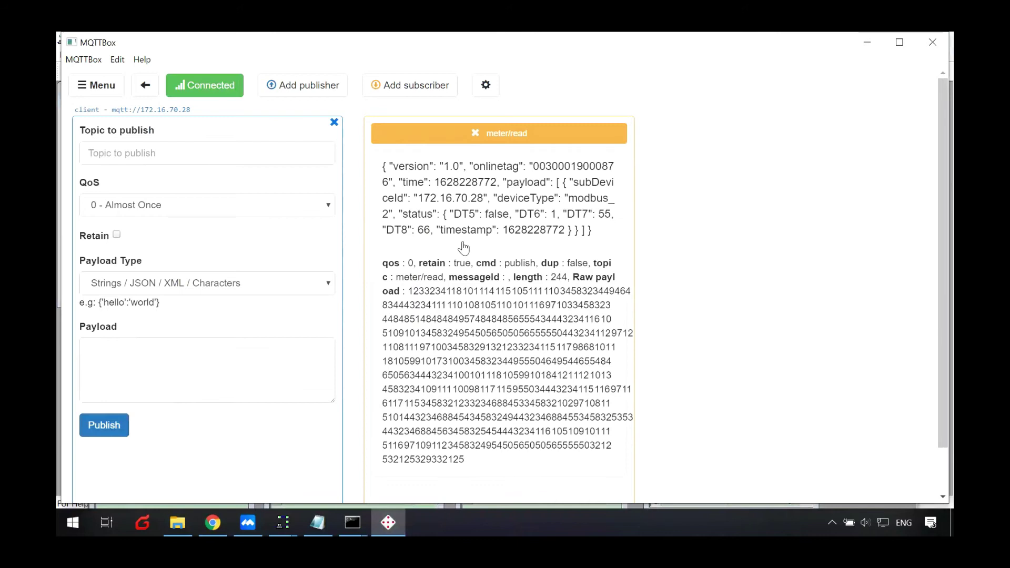
- Inspect the incoming JSON messages, highlighting the DT1–DT4 readings
click(476, 231)
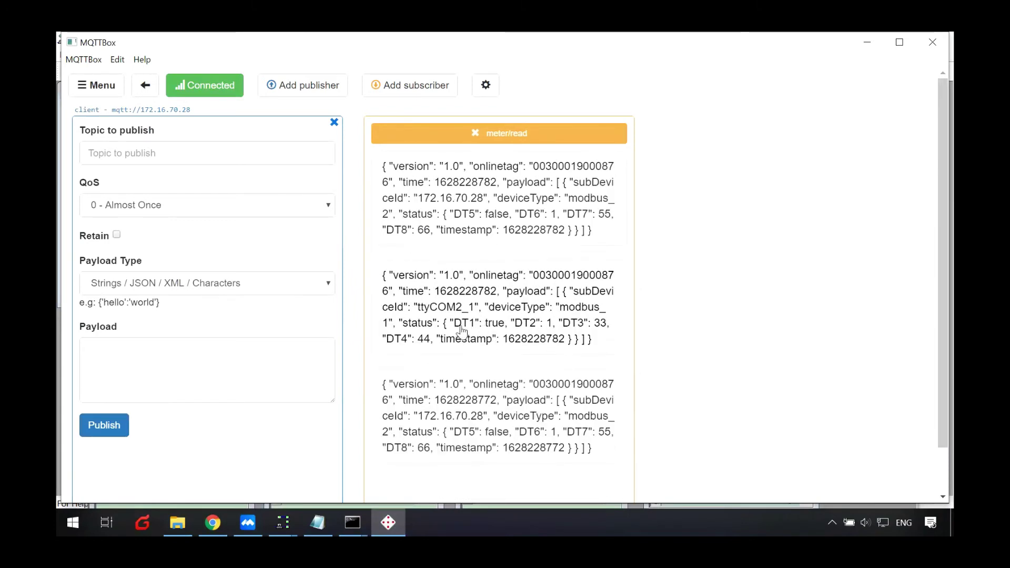
drag(453, 324, 429, 349)
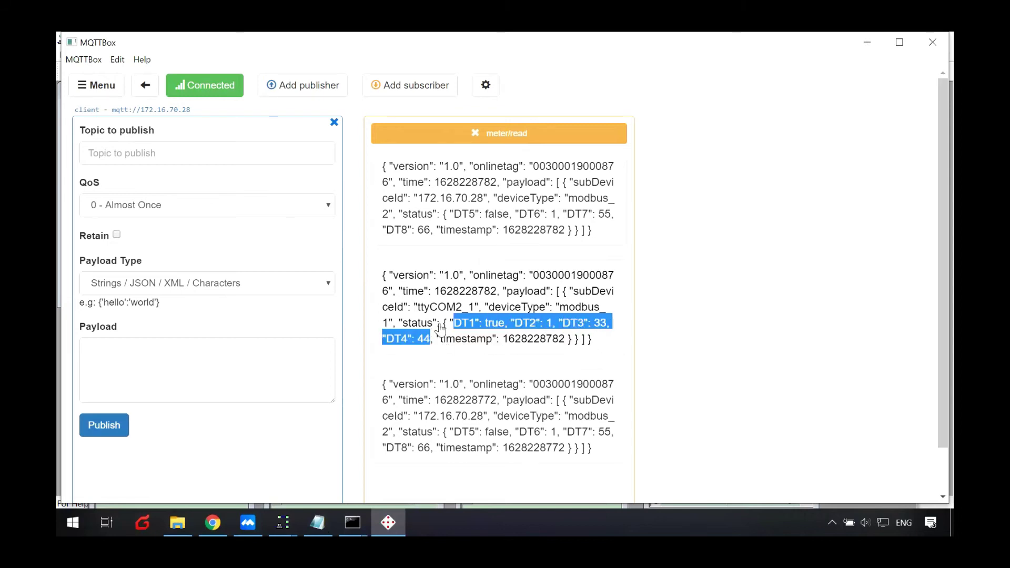
click(473, 230)
drag(479, 230, 501, 237)
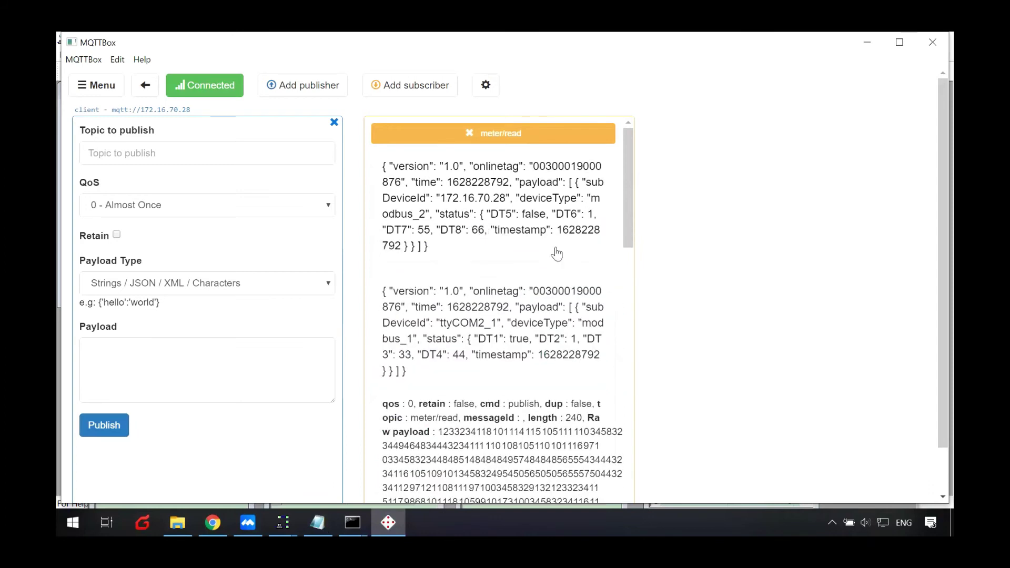
click(482, 345)
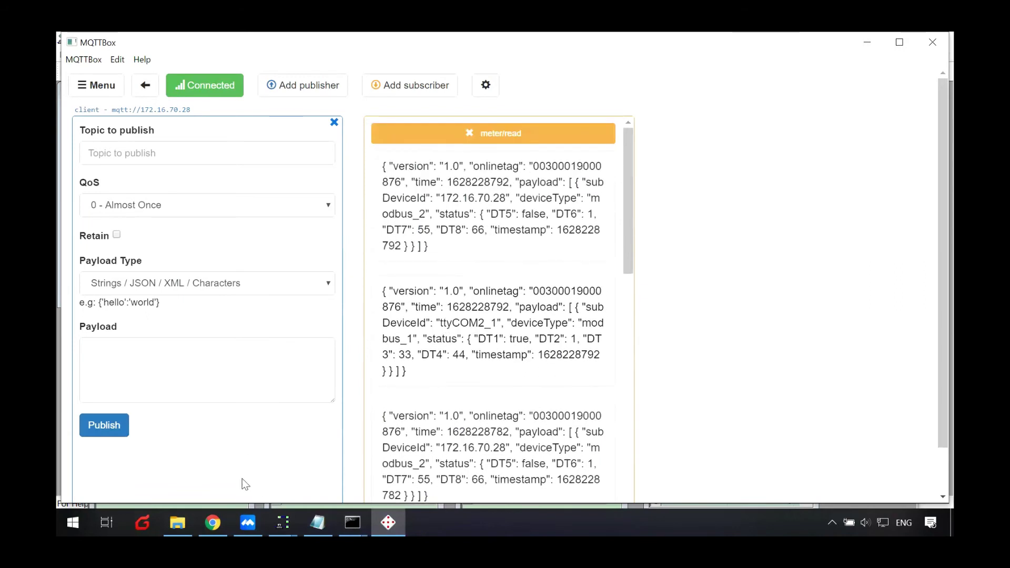
- Show the E2C Modbus page's remote channels in a restored browser window
click(215, 518)
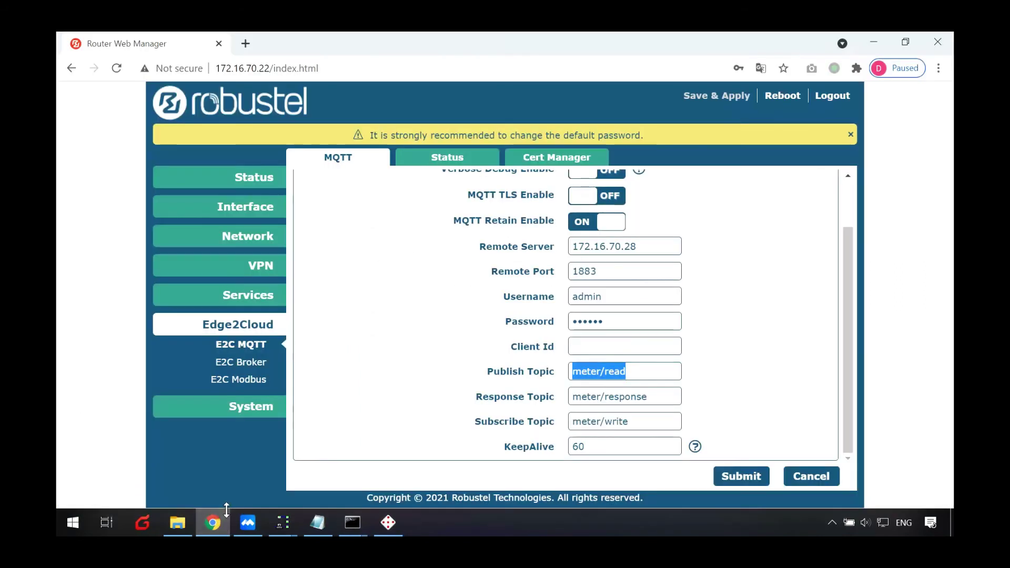
click(415, 377)
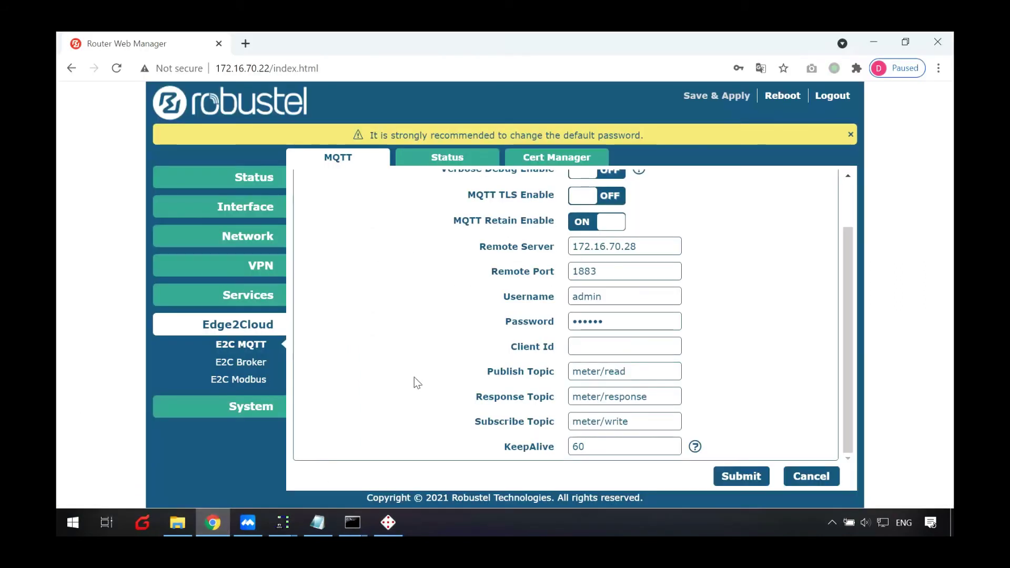
click(256, 381)
scroll(406, 340, down, 5)
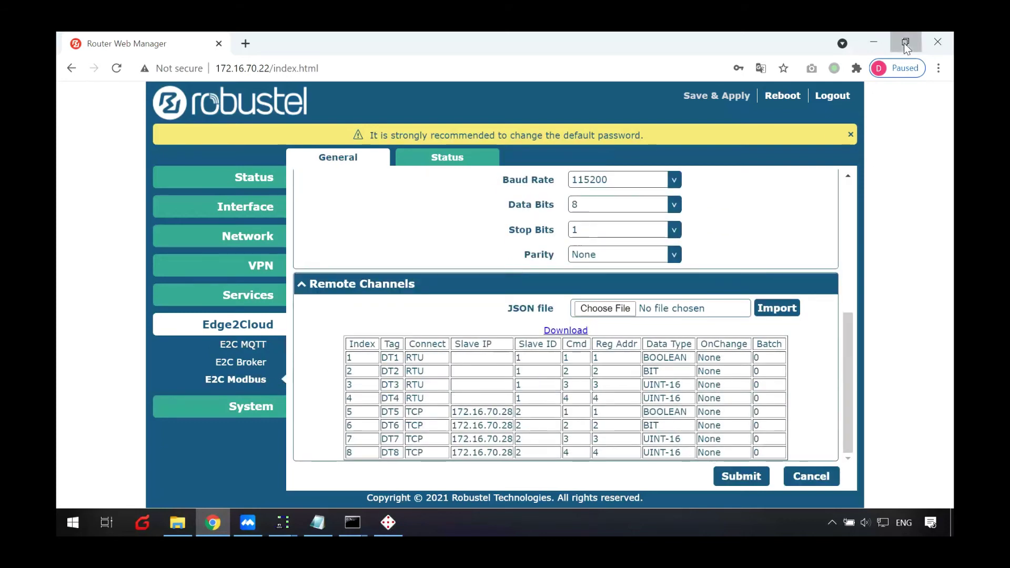
click(906, 43)
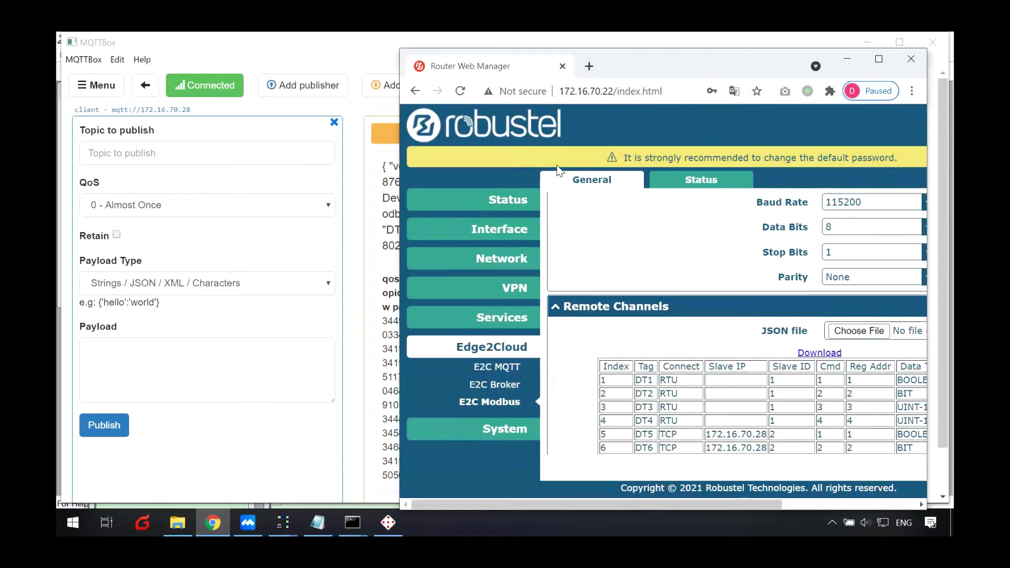
- Place the Modbus supported function notes at lower left and highlight the writable function codes
drag(649, 505, 745, 508)
click(318, 522)
drag(615, 351, 552, 169)
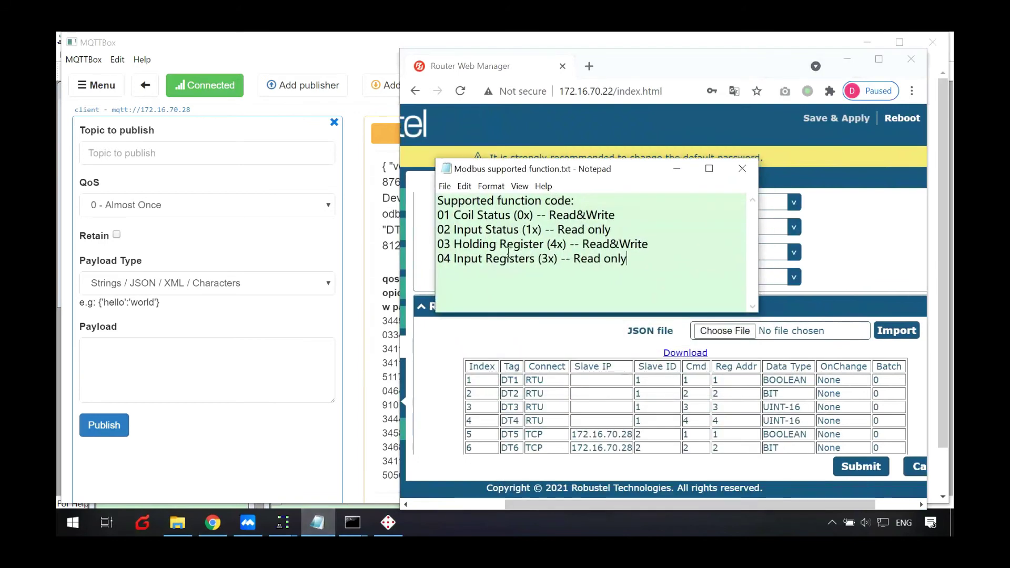
drag(576, 170, 214, 328)
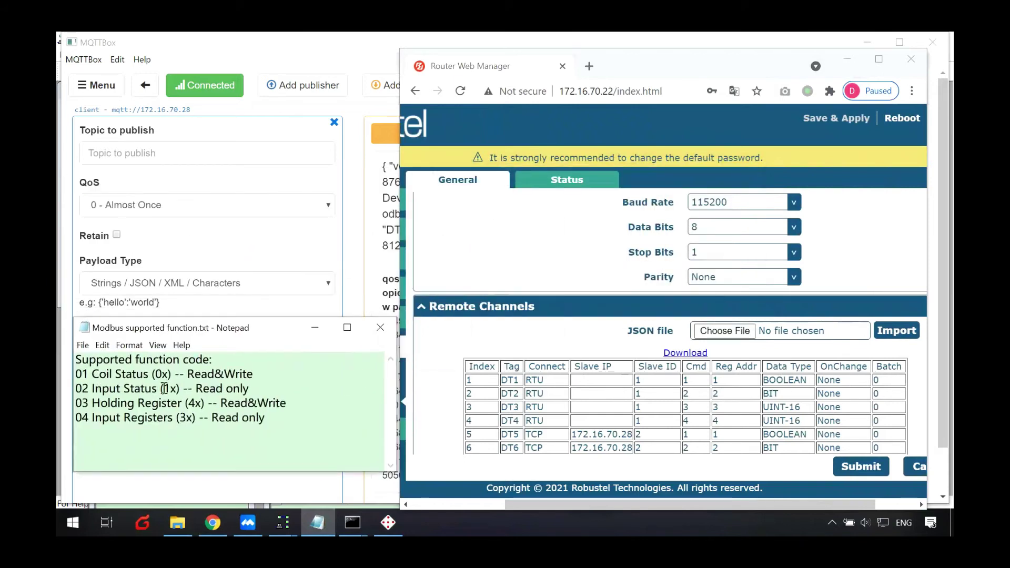
drag(188, 374, 251, 371)
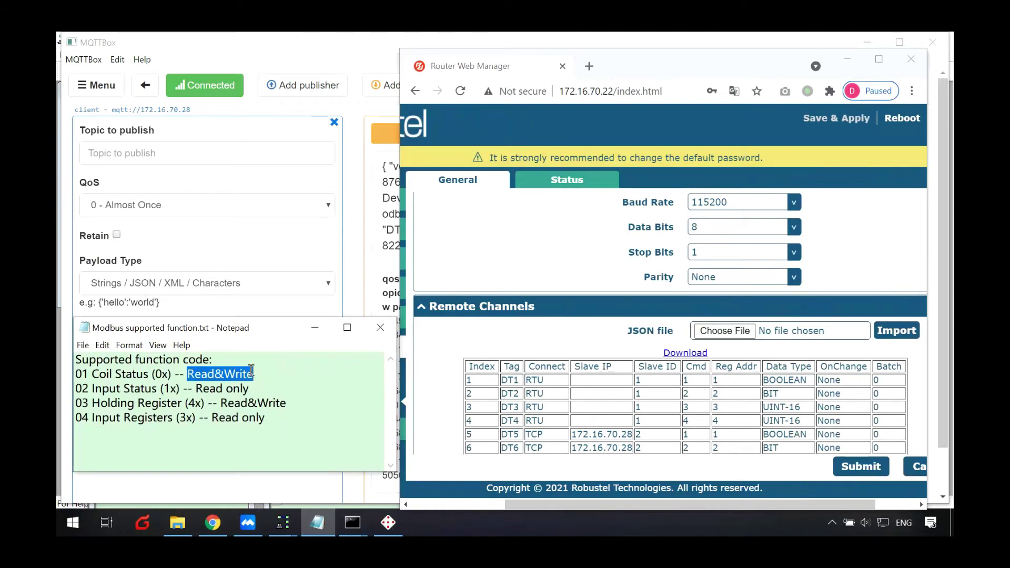
drag(188, 374, 253, 374)
drag(79, 374, 260, 374)
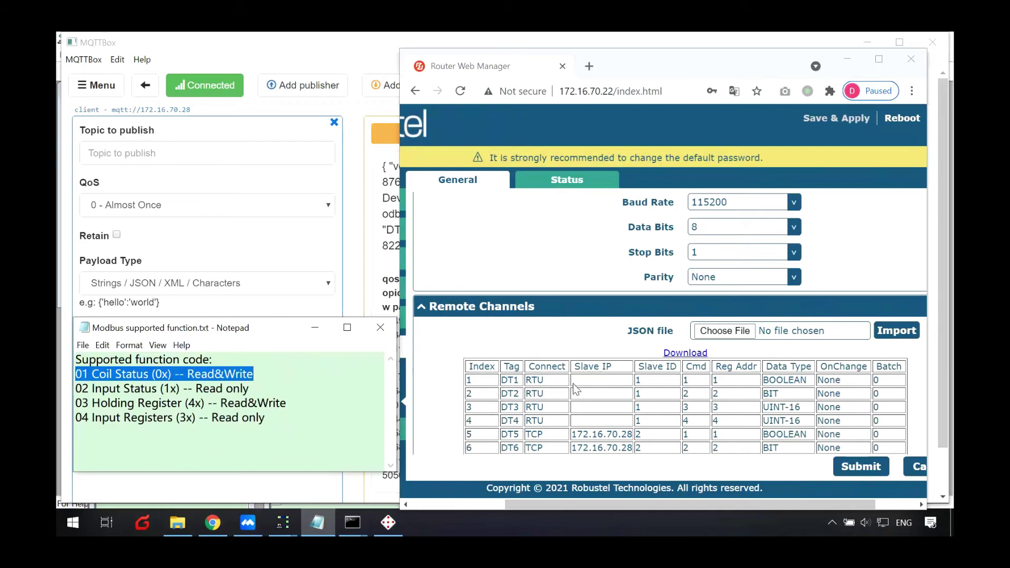
drag(77, 403, 227, 375)
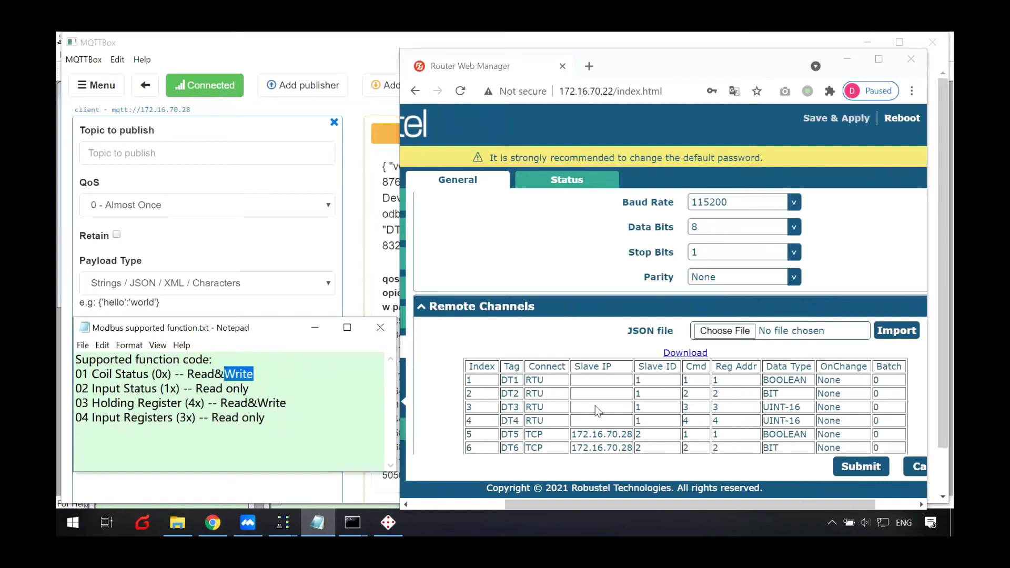
- Point out the Cmd values for rows 1, 3 and 7 and tag DT7, then open the Modbus To MQTT folder
click(710, 387)
double_click(696, 384)
double_click(685, 408)
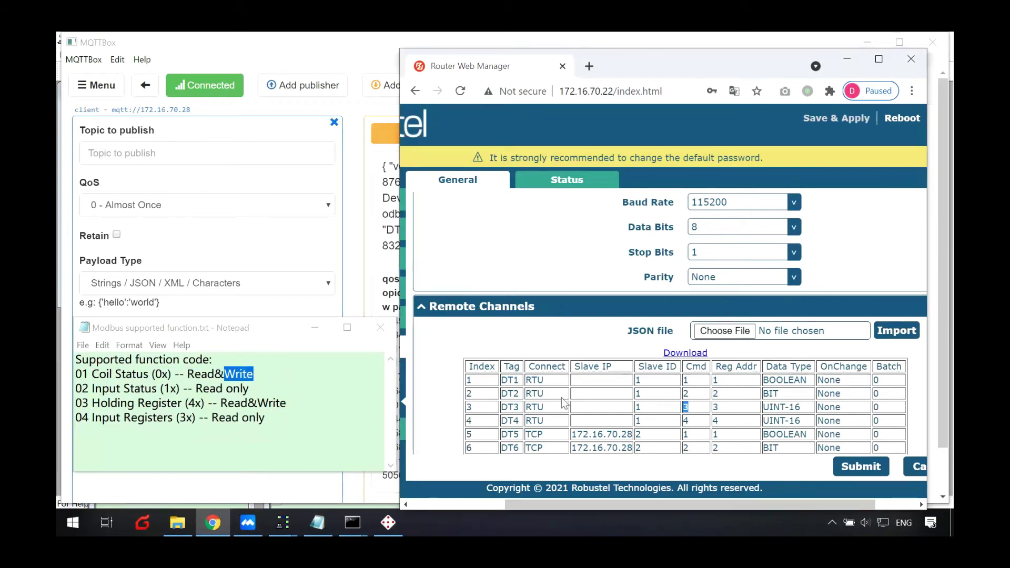
click(515, 408)
scroll(723, 430, down, 1)
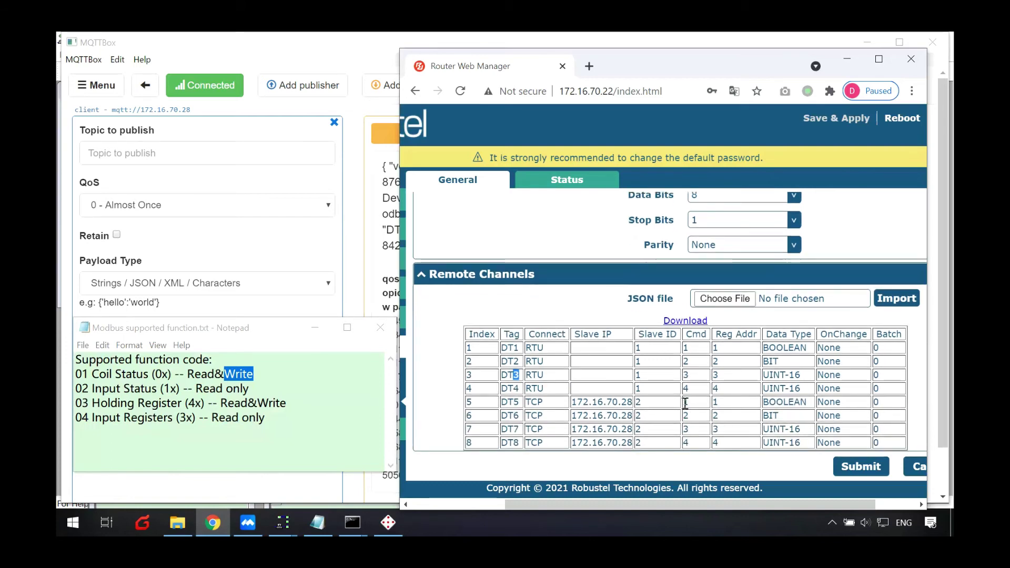
double_click(686, 429)
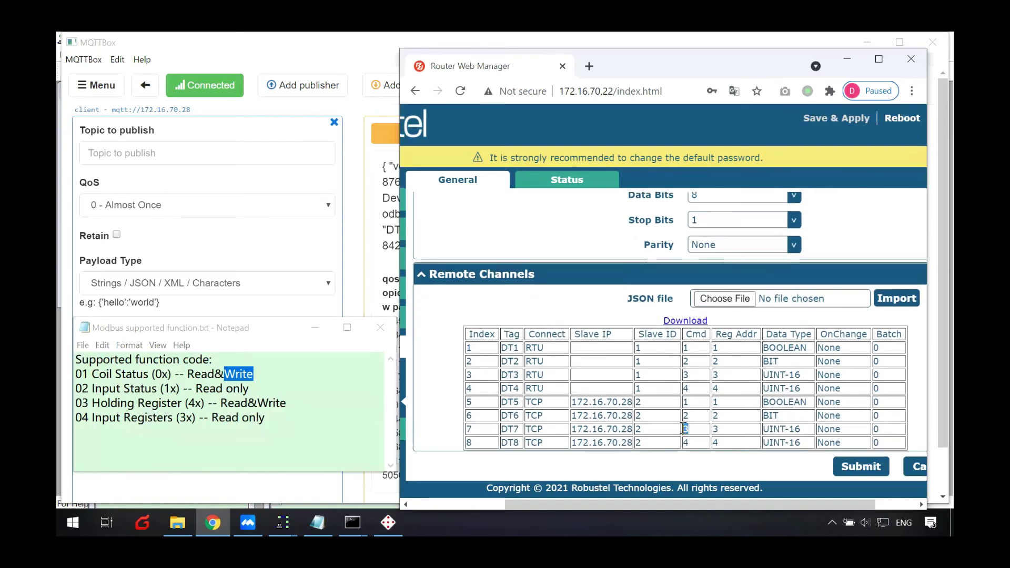
drag(501, 429, 517, 429)
double_click(511, 428)
click(470, 420)
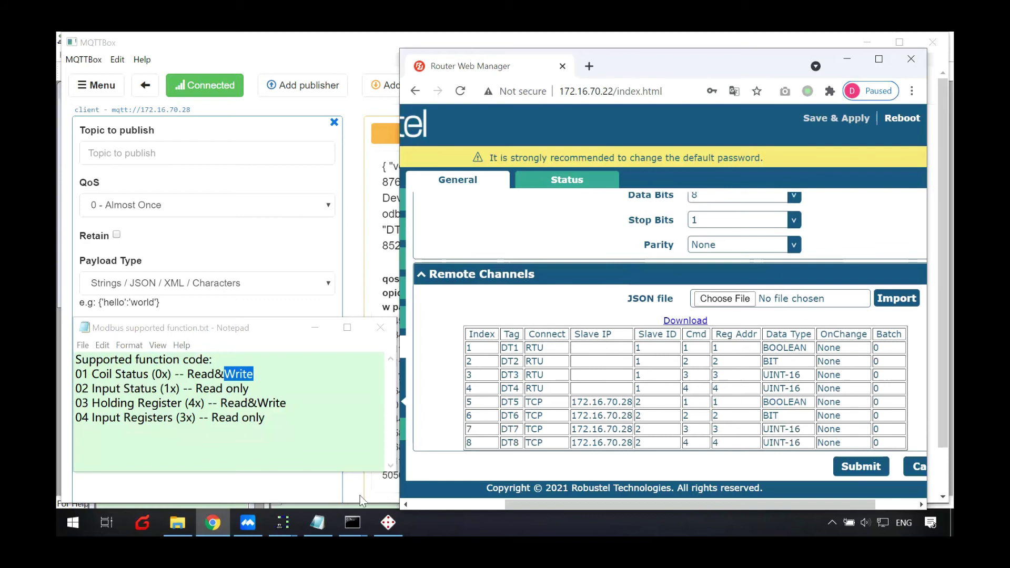
click(178, 523)
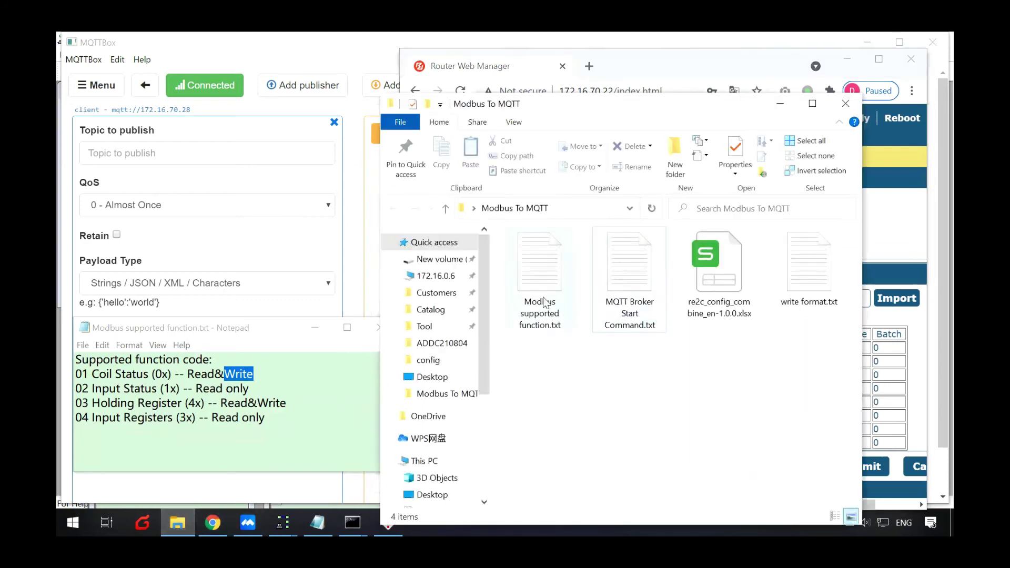
- Open write format.txt and move and enlarge Notepad to show the param block
double_click(805, 263)
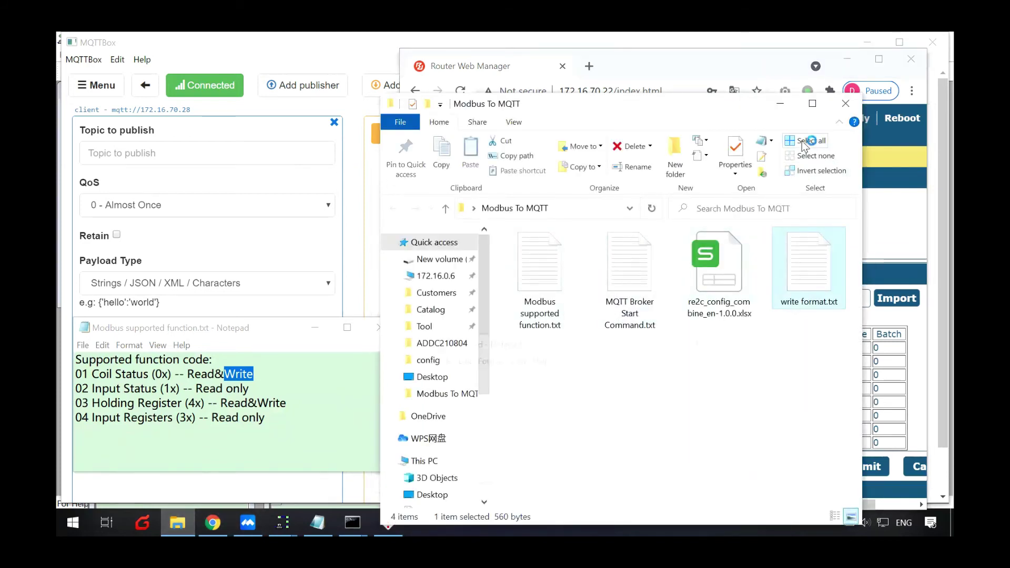
click(781, 103)
drag(578, 343, 229, 157)
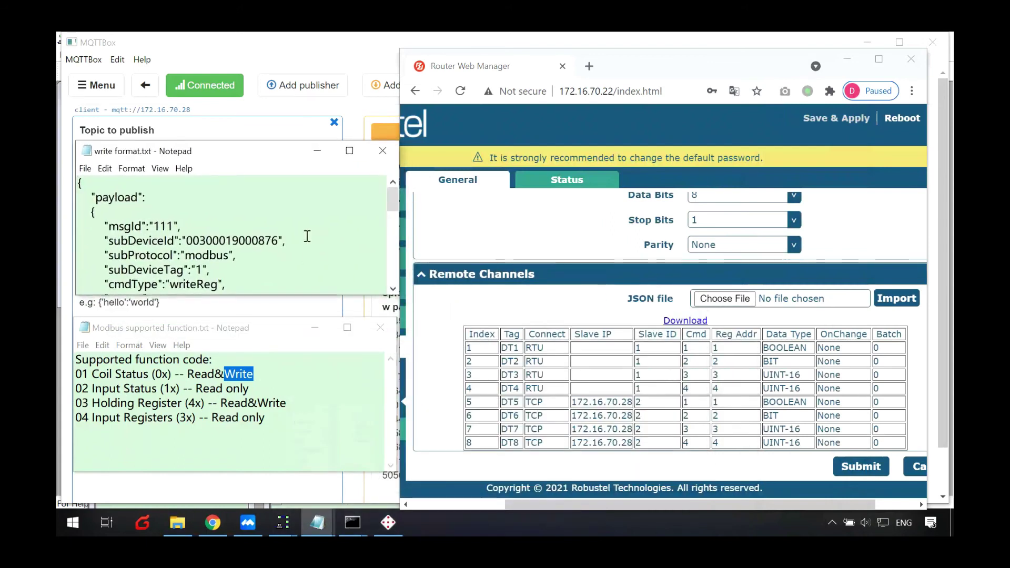
drag(295, 151, 293, 56)
drag(299, 203, 298, 304)
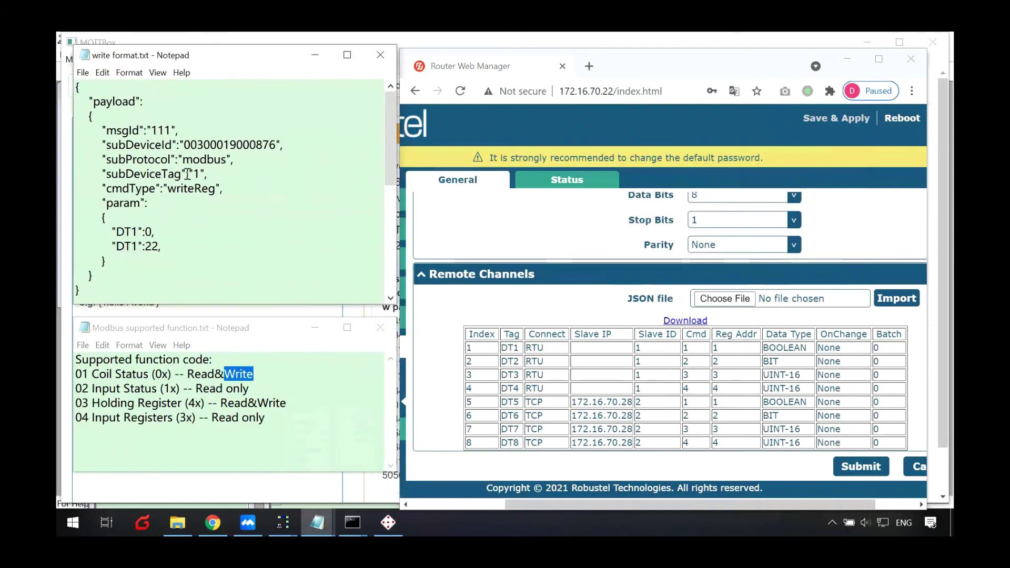
- Match subDeviceTag 1 and the DT1 parameters to the router's Slave ID and tags, then show channel status
click(213, 172)
drag(637, 348, 641, 382)
double_click(638, 388)
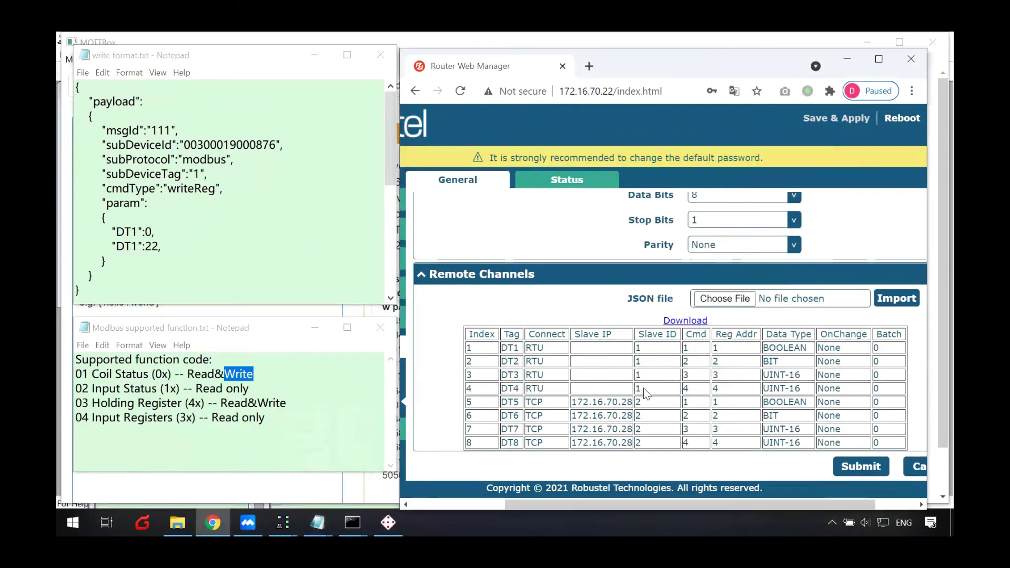
double_click(196, 175)
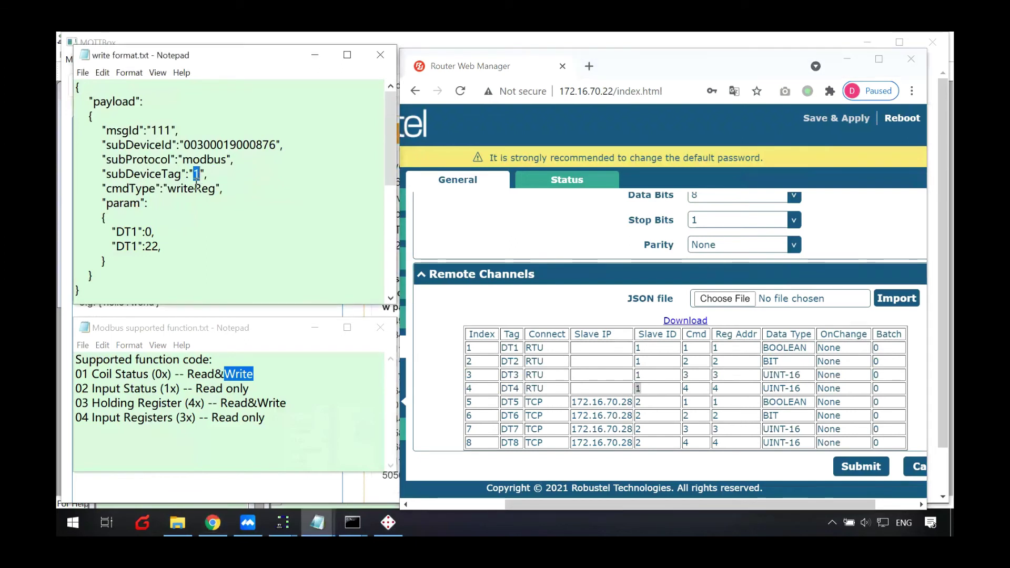
click(156, 232)
drag(514, 375, 520, 373)
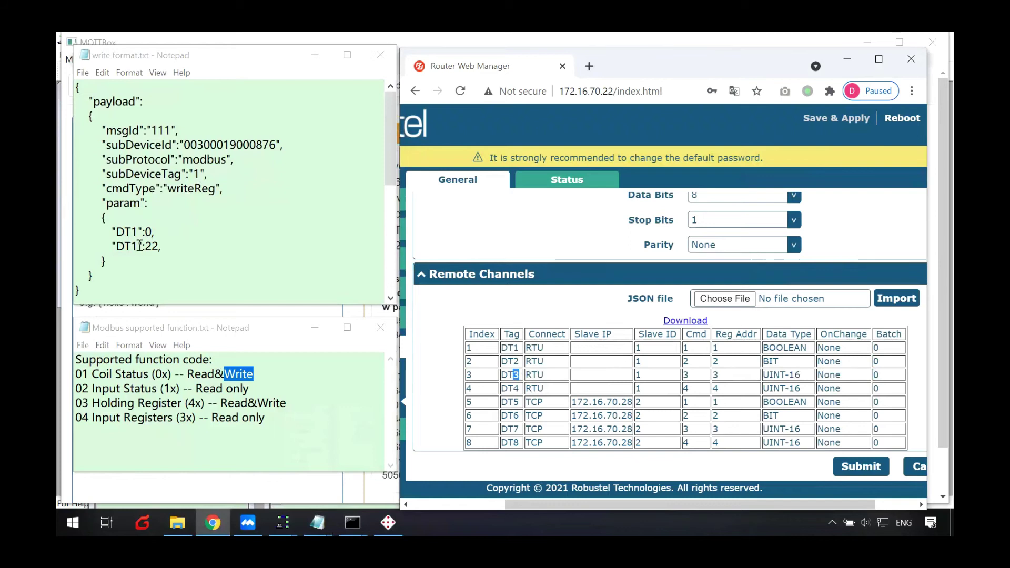
click(225, 242)
click(140, 232)
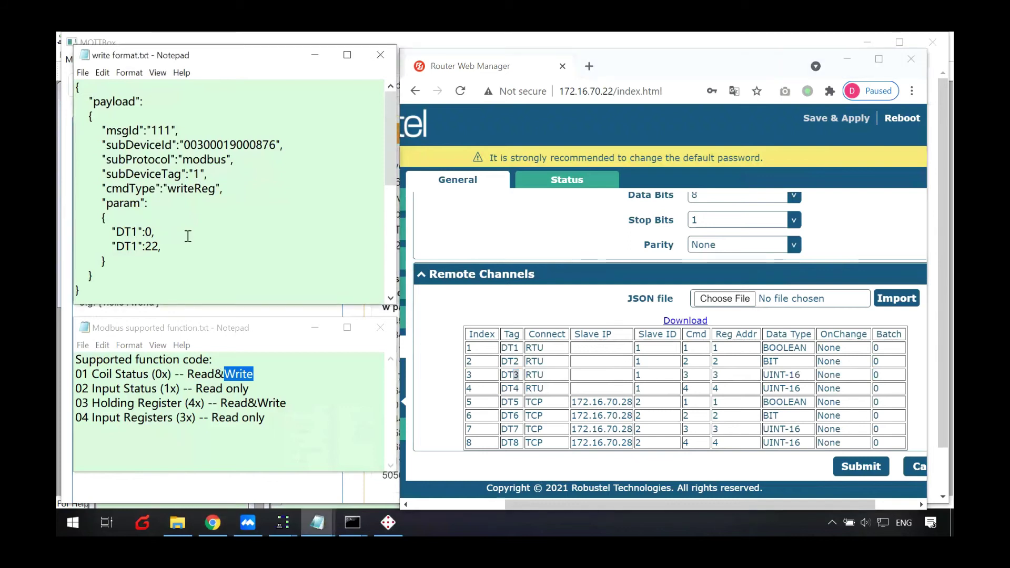
click(586, 214)
click(571, 183)
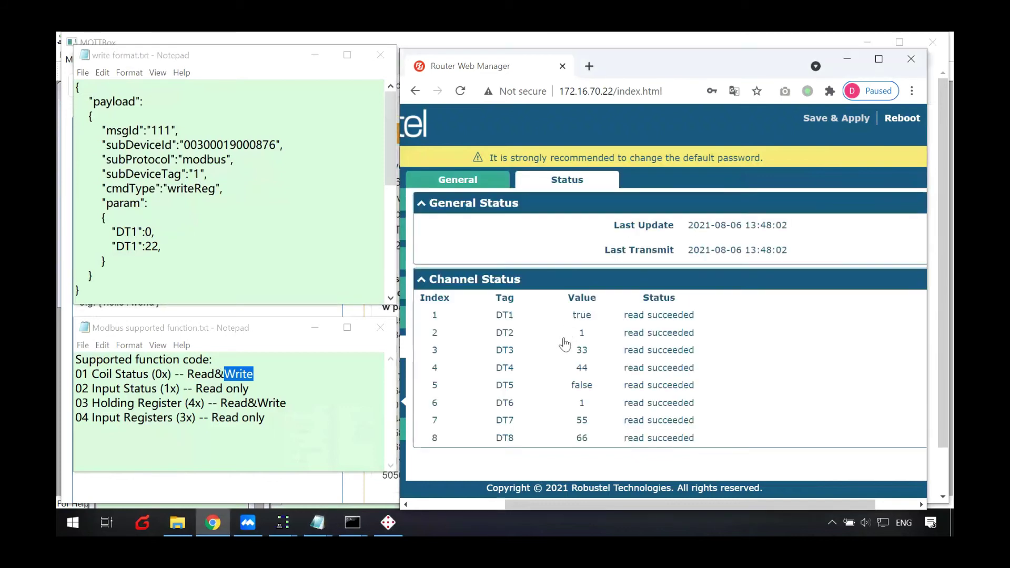
- Retype the first DT1 value as 0, checking DT3's current value 33 in channel status
double_click(503, 315)
click(149, 233)
key(BackSpace)
text(0)
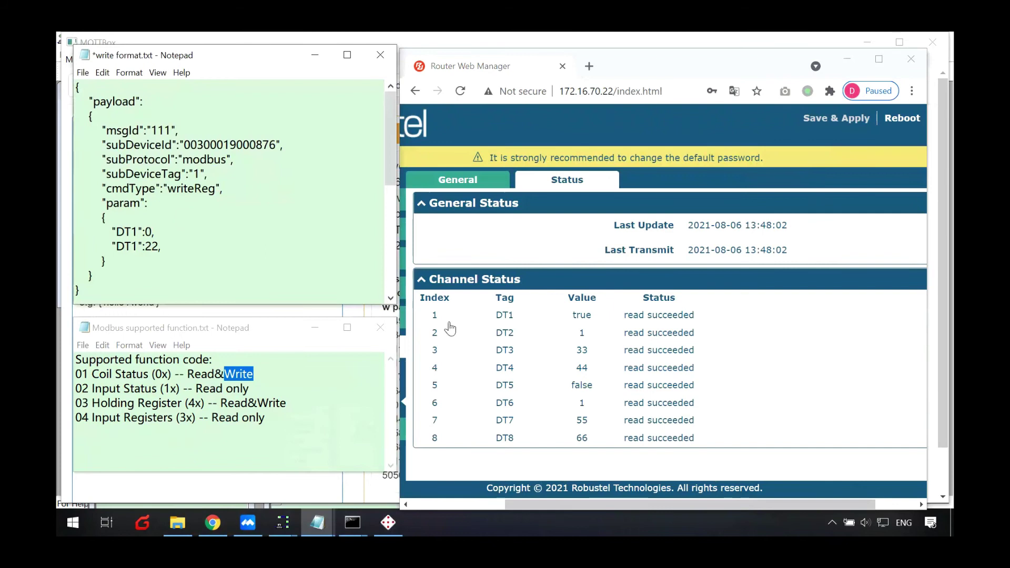
drag(571, 355, 589, 358)
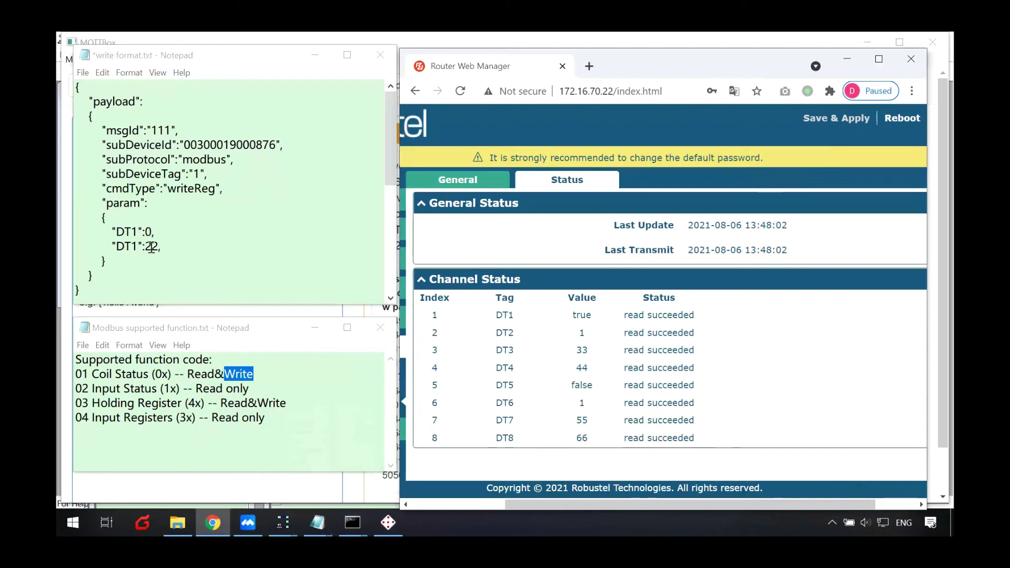
- Replace the second DT1 value 22 with 11 and scroll to the next payload block
drag(149, 246, 152, 246)
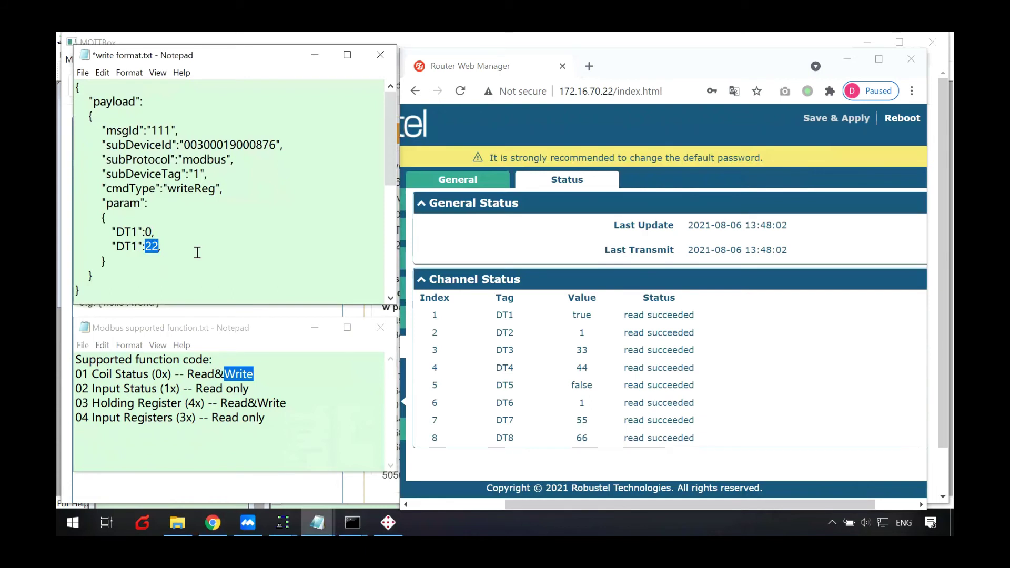
text(11)
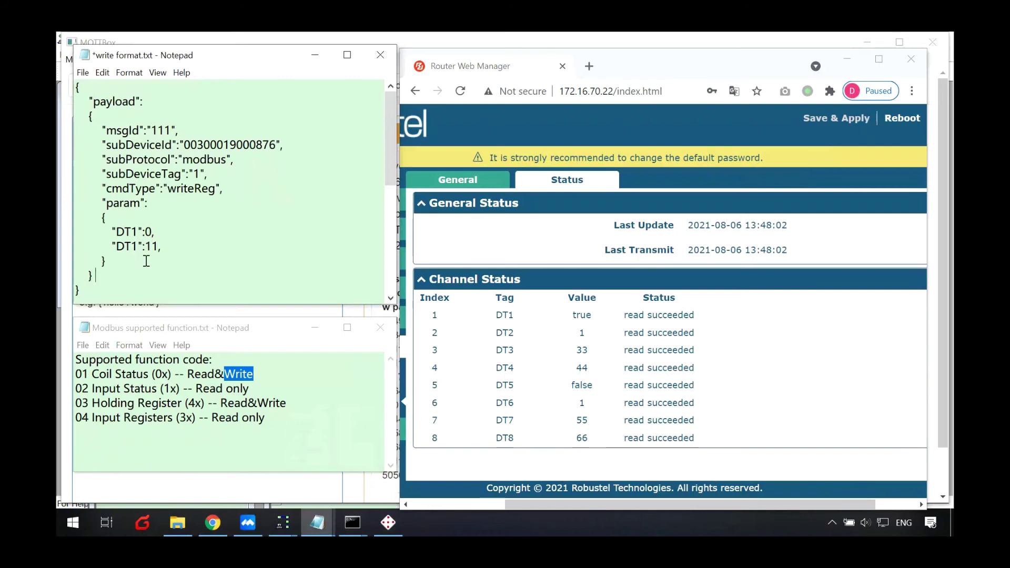
scroll(271, 258, down, 1)
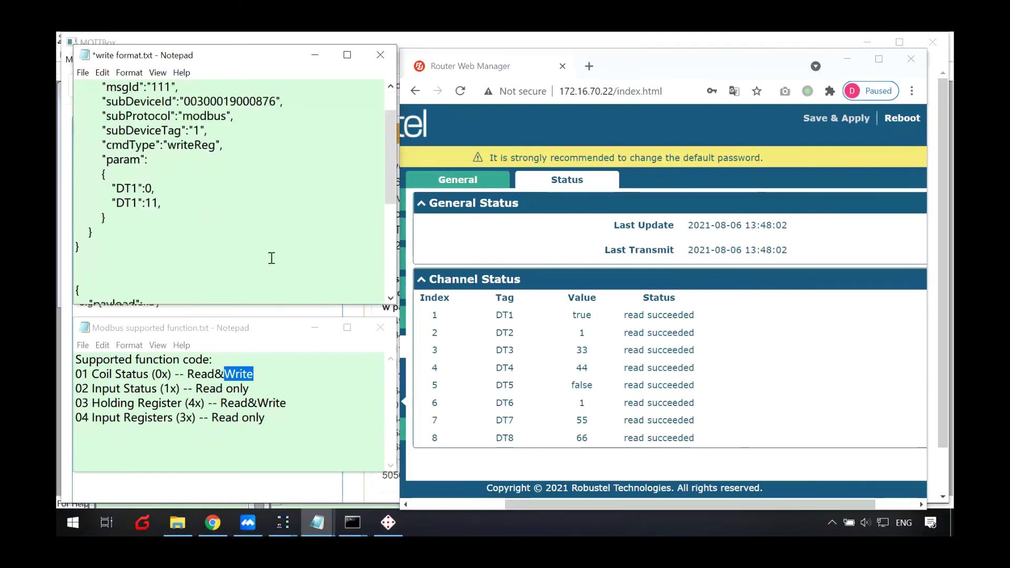
scroll(271, 258, down, 5)
scroll(267, 236, up, 1)
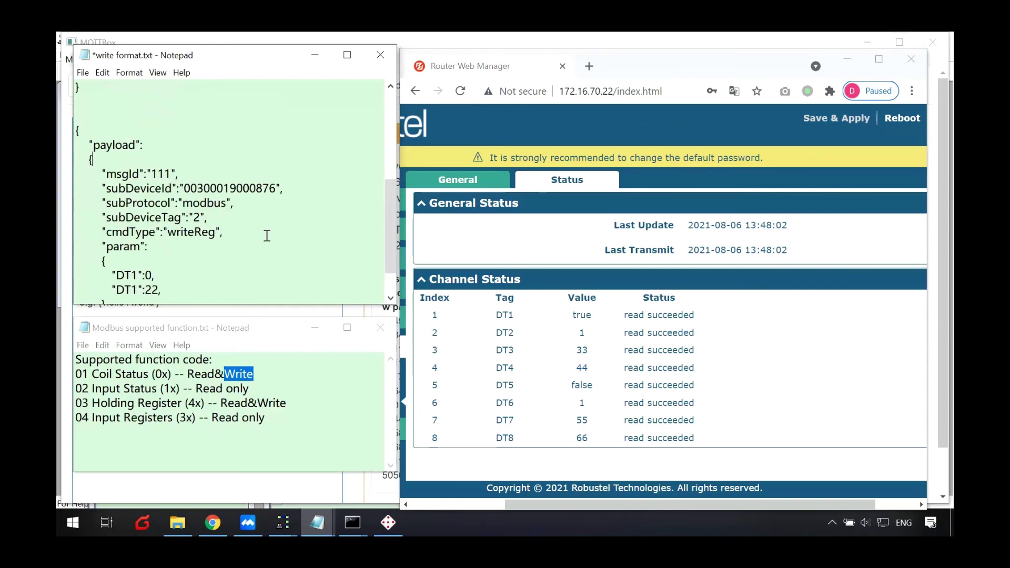
scroll(266, 235, down, 1)
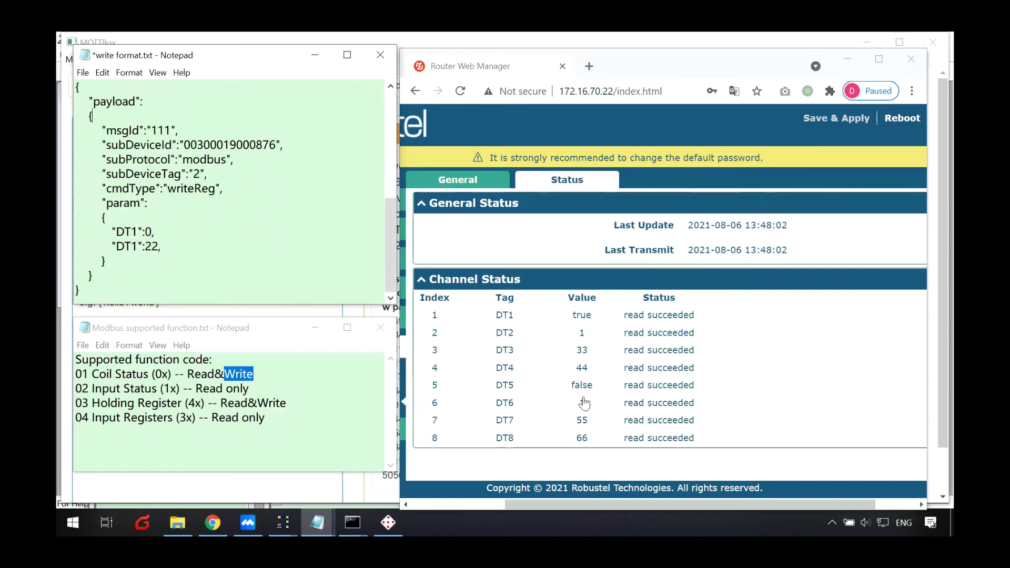